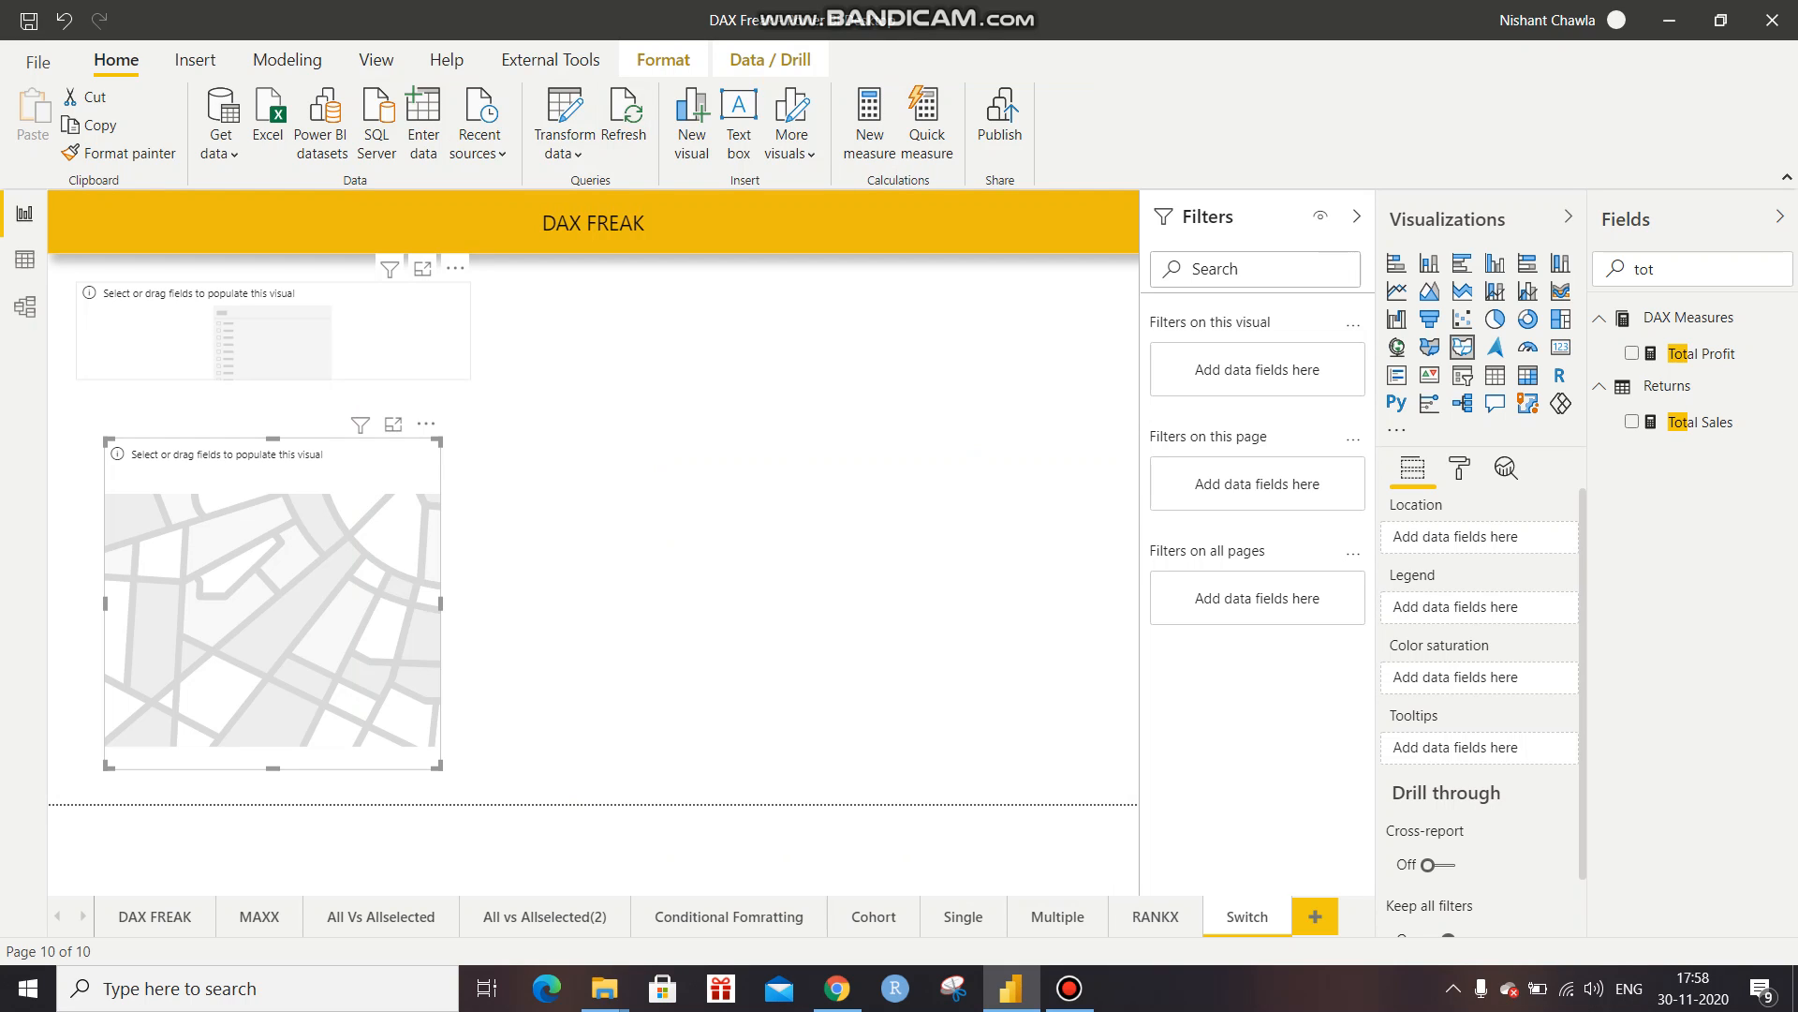
Delete both empty visuals from the Switch page.
{"action": "left_click", "coordinate": [272, 333]}
{"action": "key", "text": "Delete"}
{"action": "left_click", "coordinate": [272, 600]}
{"action": "key", "text": "Delete"}
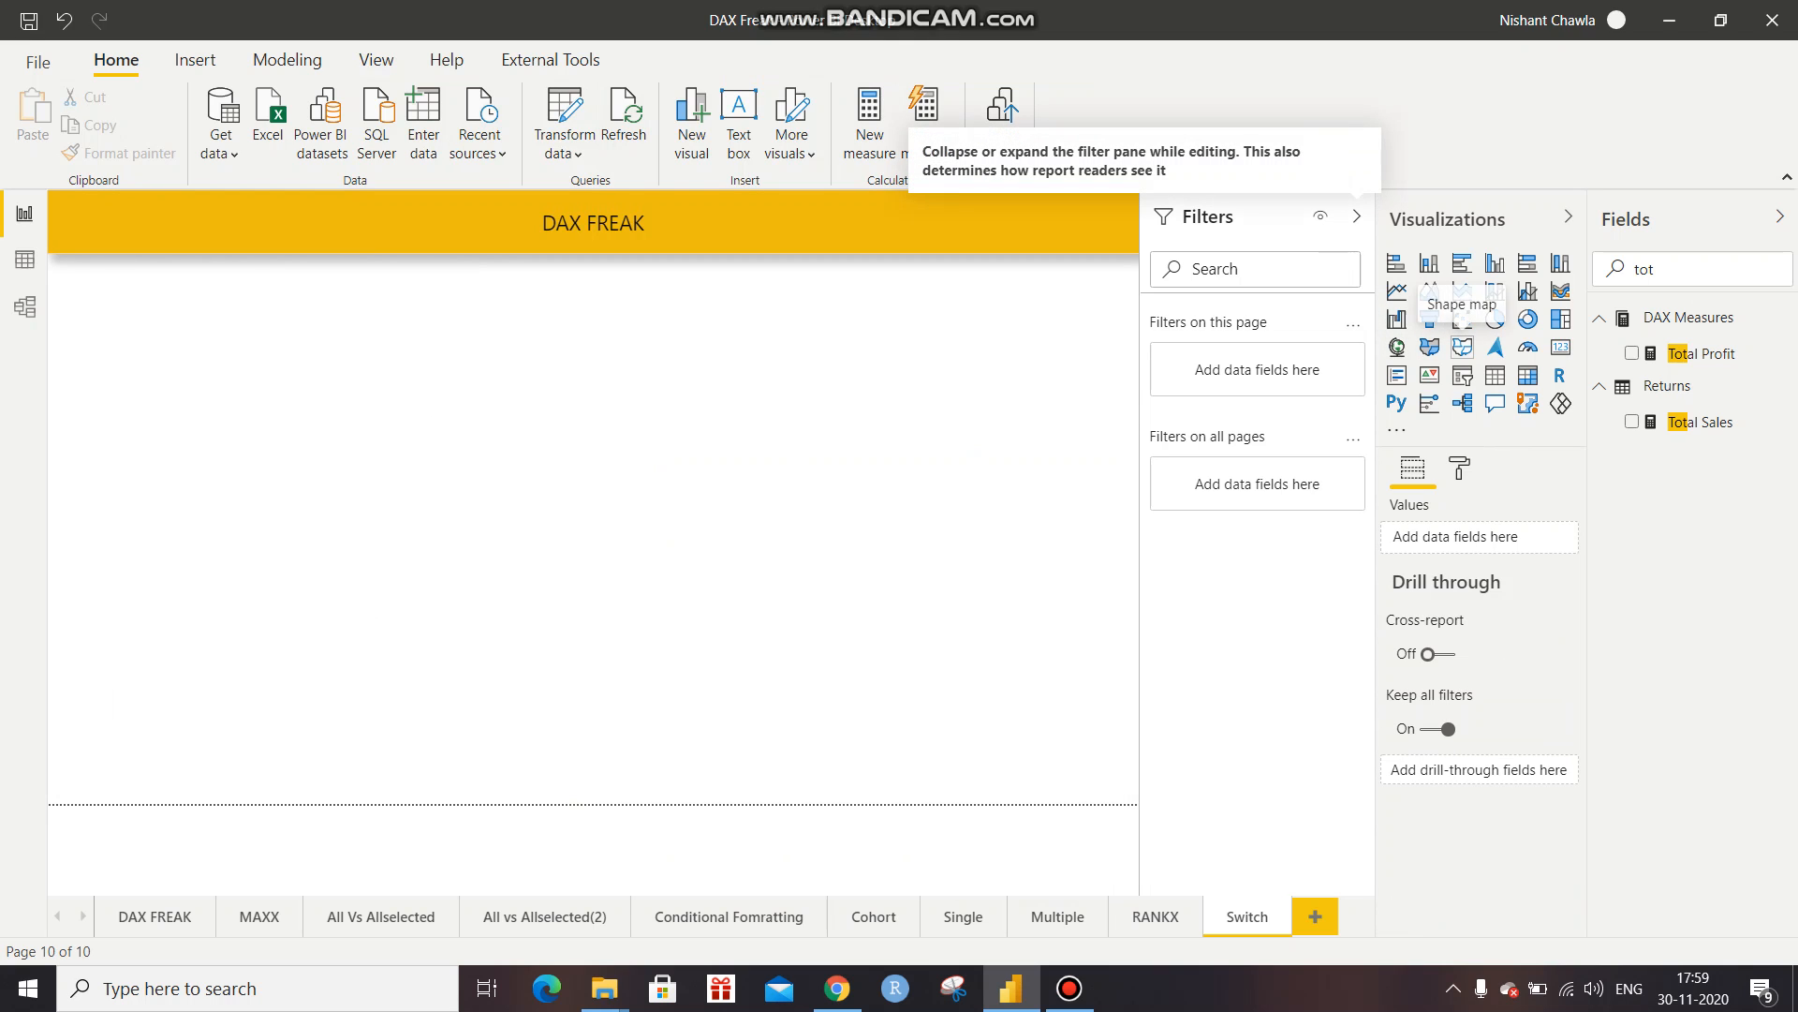
Insert a filled map and set the State field of the Sample table as its location.
{"action": "left_click", "coordinate": [1429, 346]}
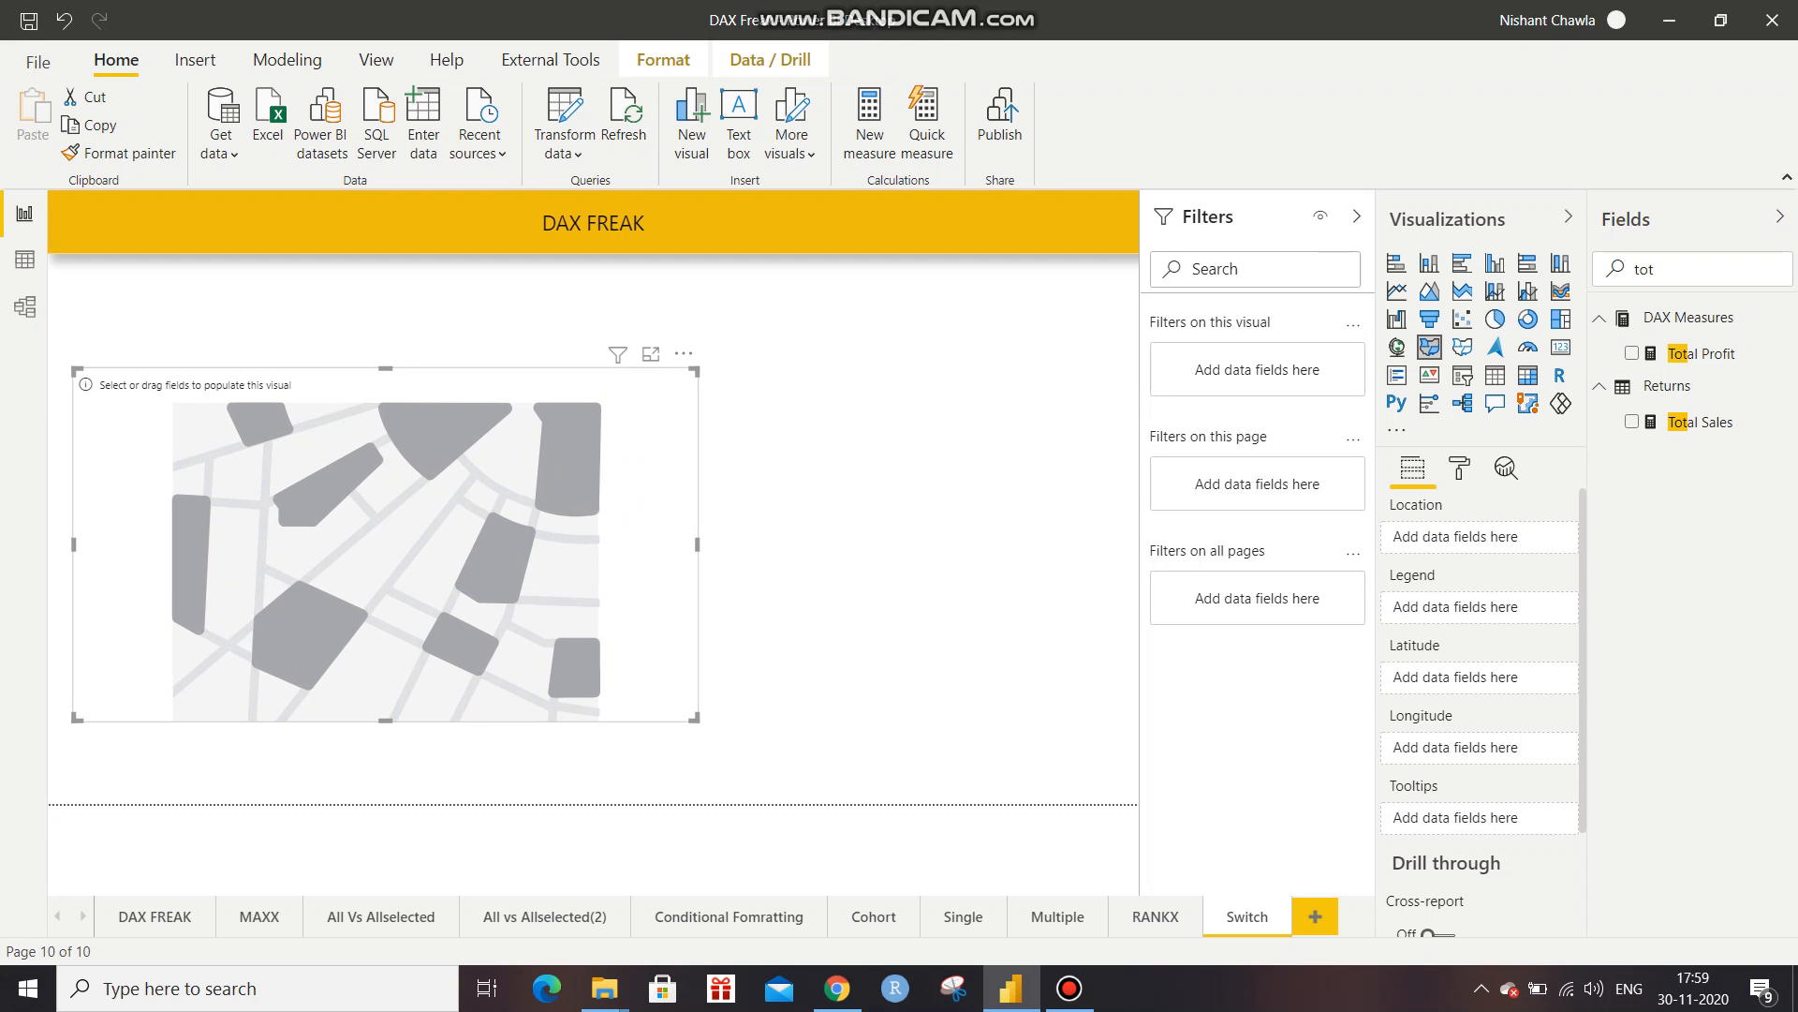
{"action": "key", "text": "ctrl+a"}
{"action": "key", "text": "BackSpace"}
{"action": "type", "text": "sta"}
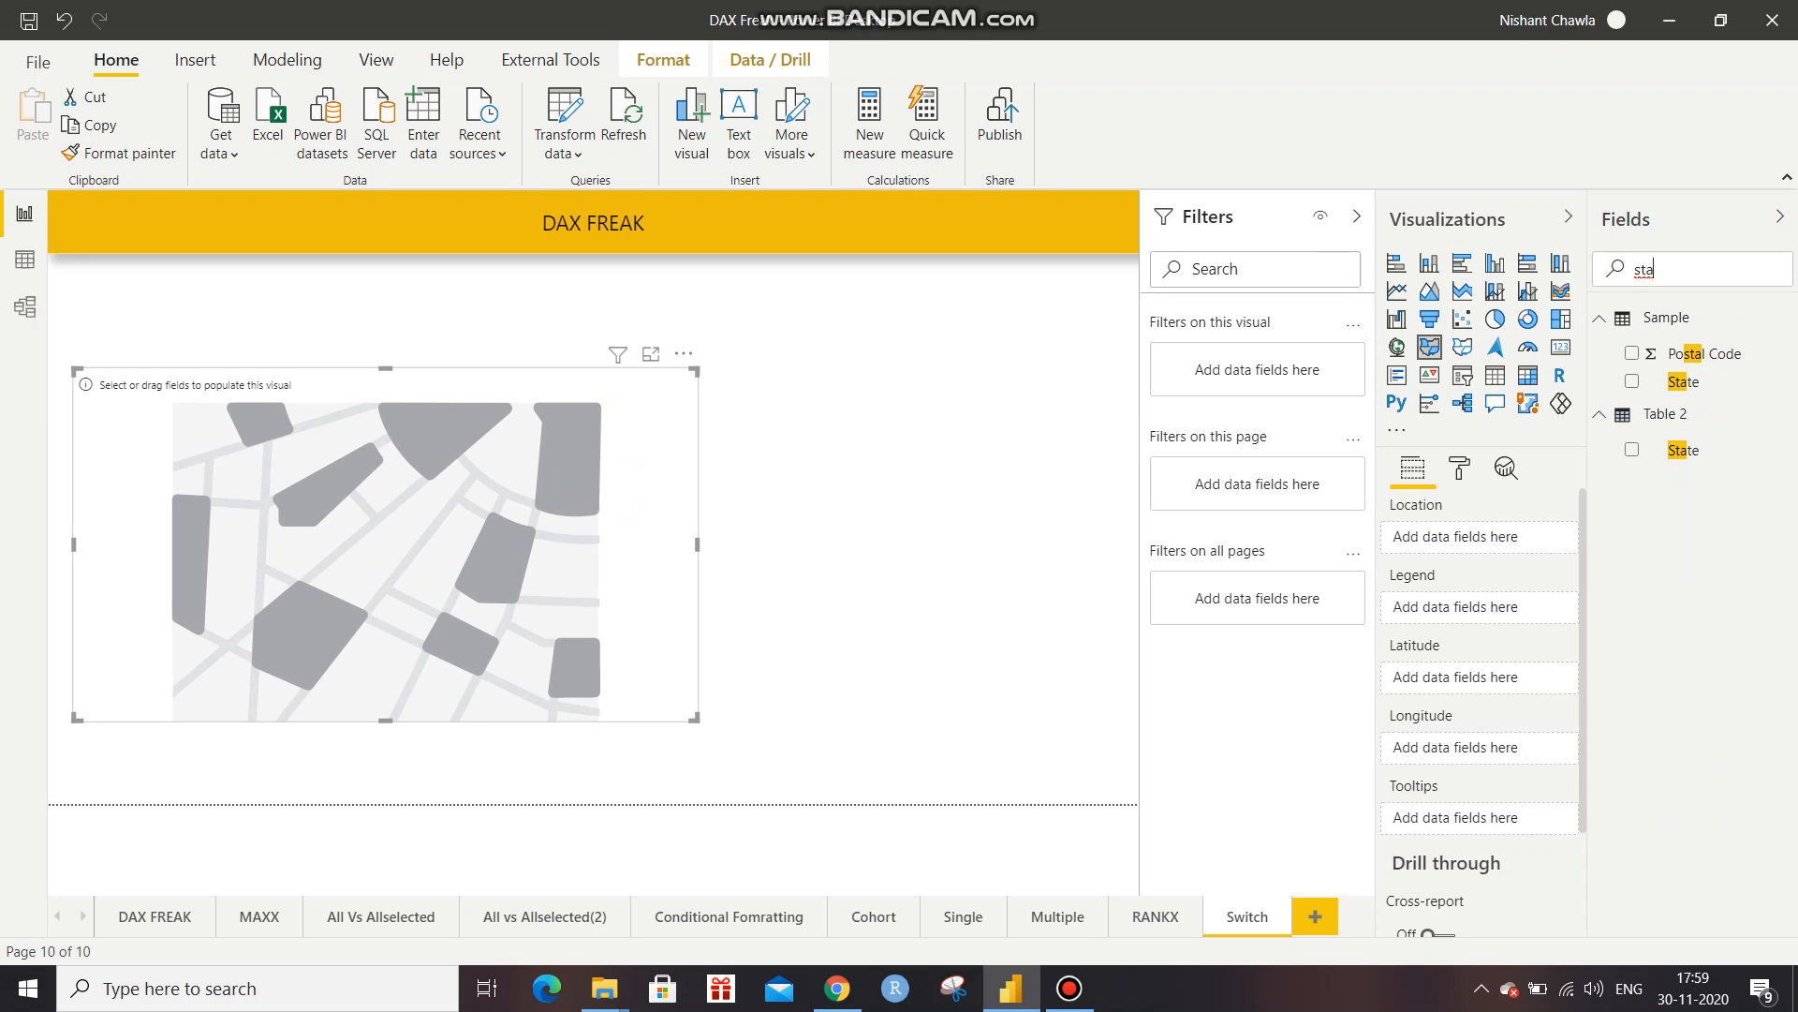
{"action": "left_click_drag", "start_coordinate": [1683, 382], "coordinate": [1461, 538]}
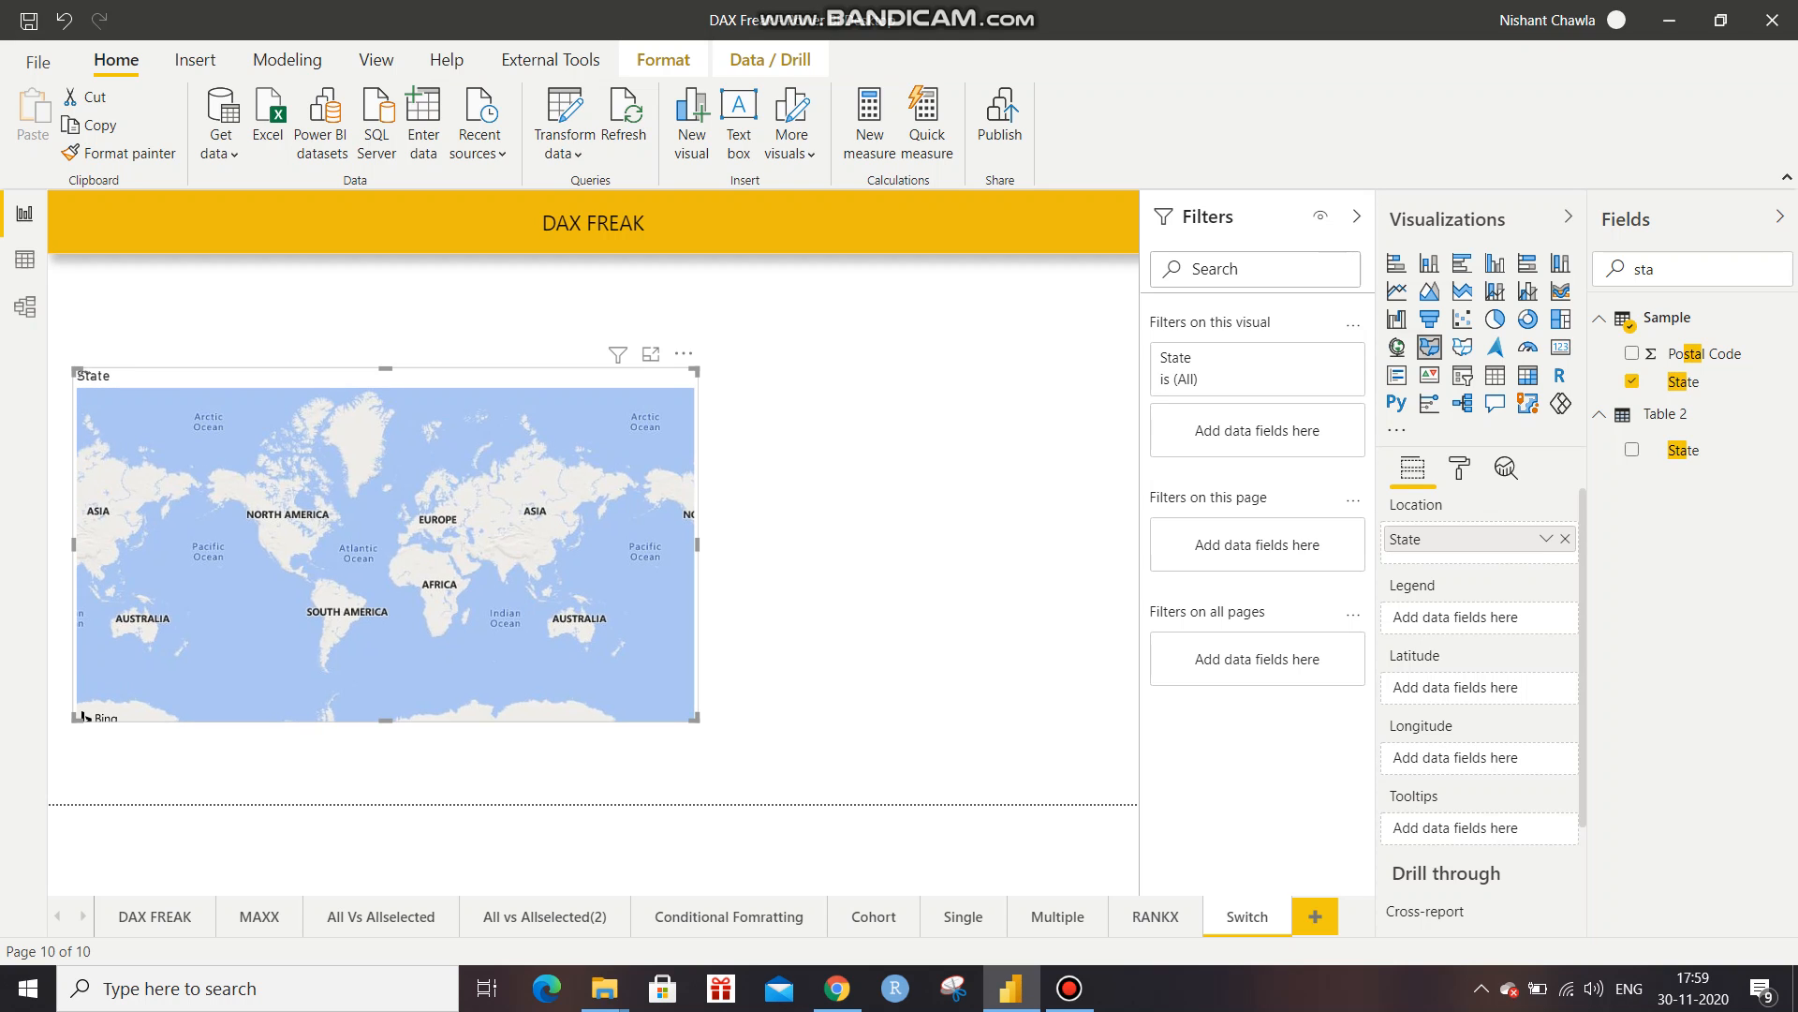
Convert the filled map to a shape map, widen it slightly, and assign Total Sales to its color saturation.
{"action": "left_click", "coordinate": [1462, 347]}
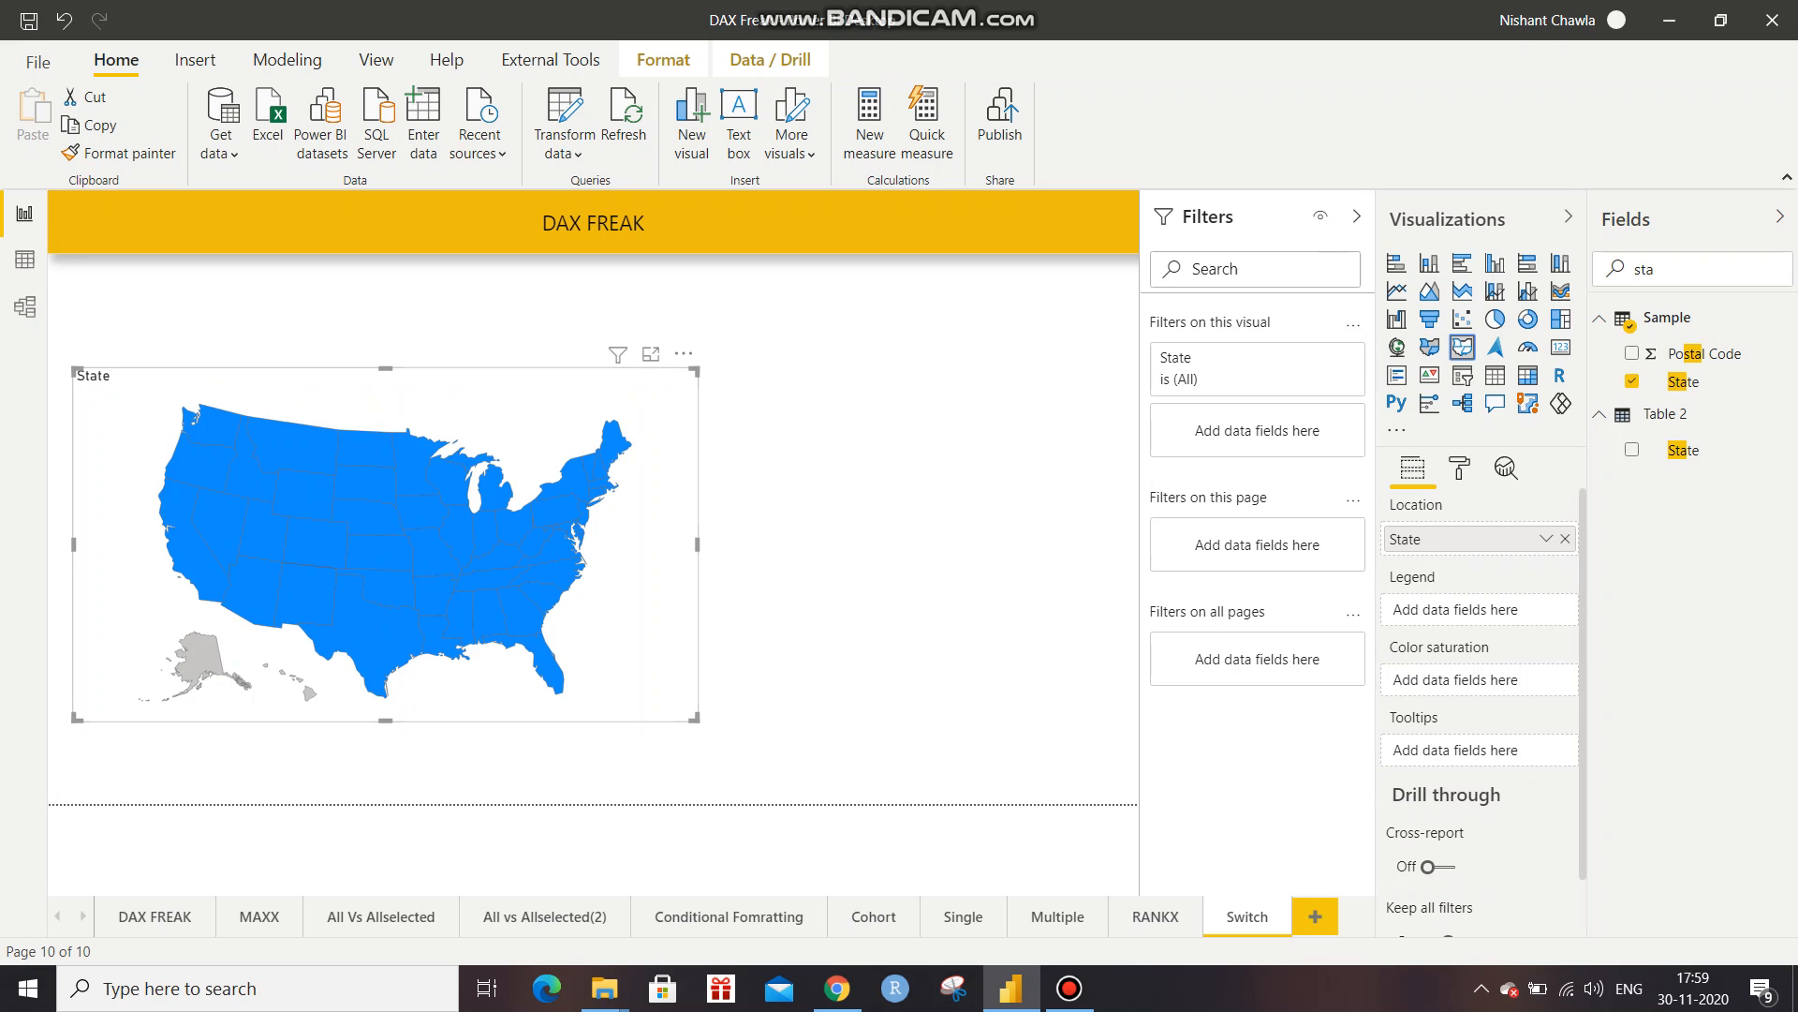
{"action": "mouse_move", "coordinate": [695, 718]}
{"action": "left_mouse_down"}
{"action": "mouse_move", "coordinate": [644, 701]}
{"action": "mouse_move", "coordinate": [753, 707]}
{"action": "mouse_move", "coordinate": [723, 721]}
{"action": "left_mouse_up"}
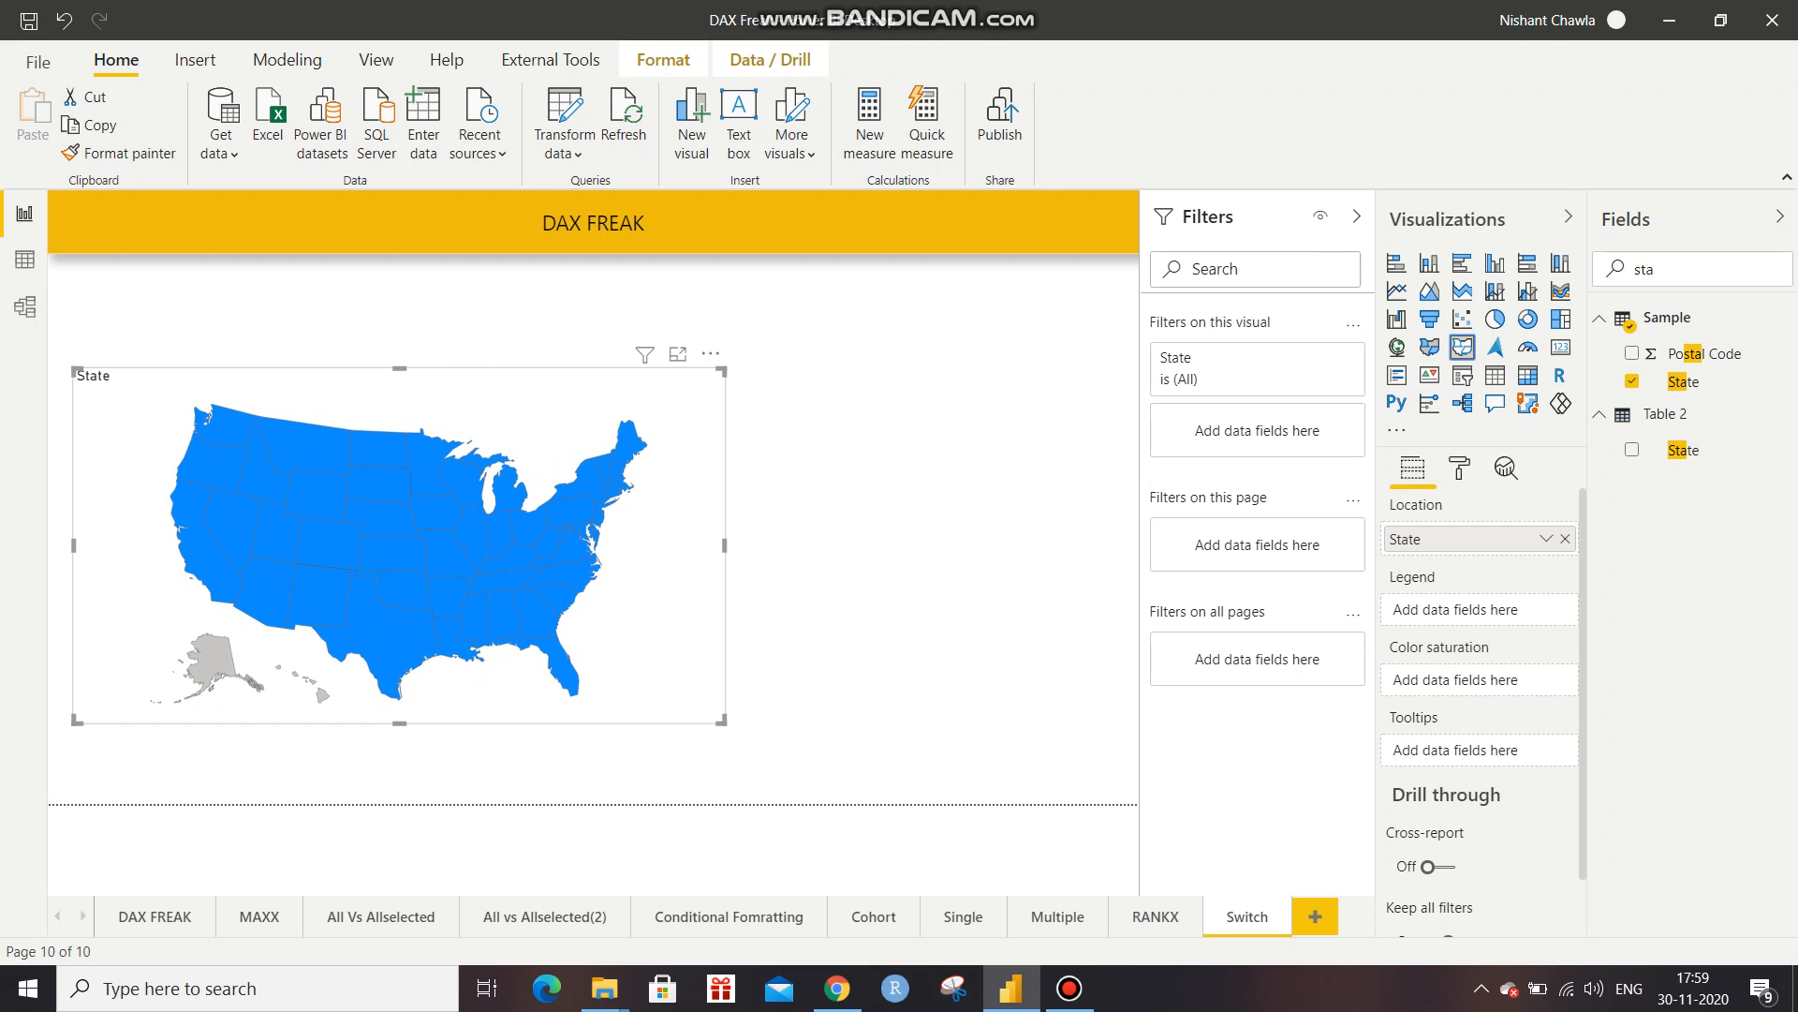
{"action": "key", "text": "BackSpace"}
{"action": "key", "text": "BackSpace"}
{"action": "key", "text": "BackSpace"}
{"action": "type", "text": "tota"}
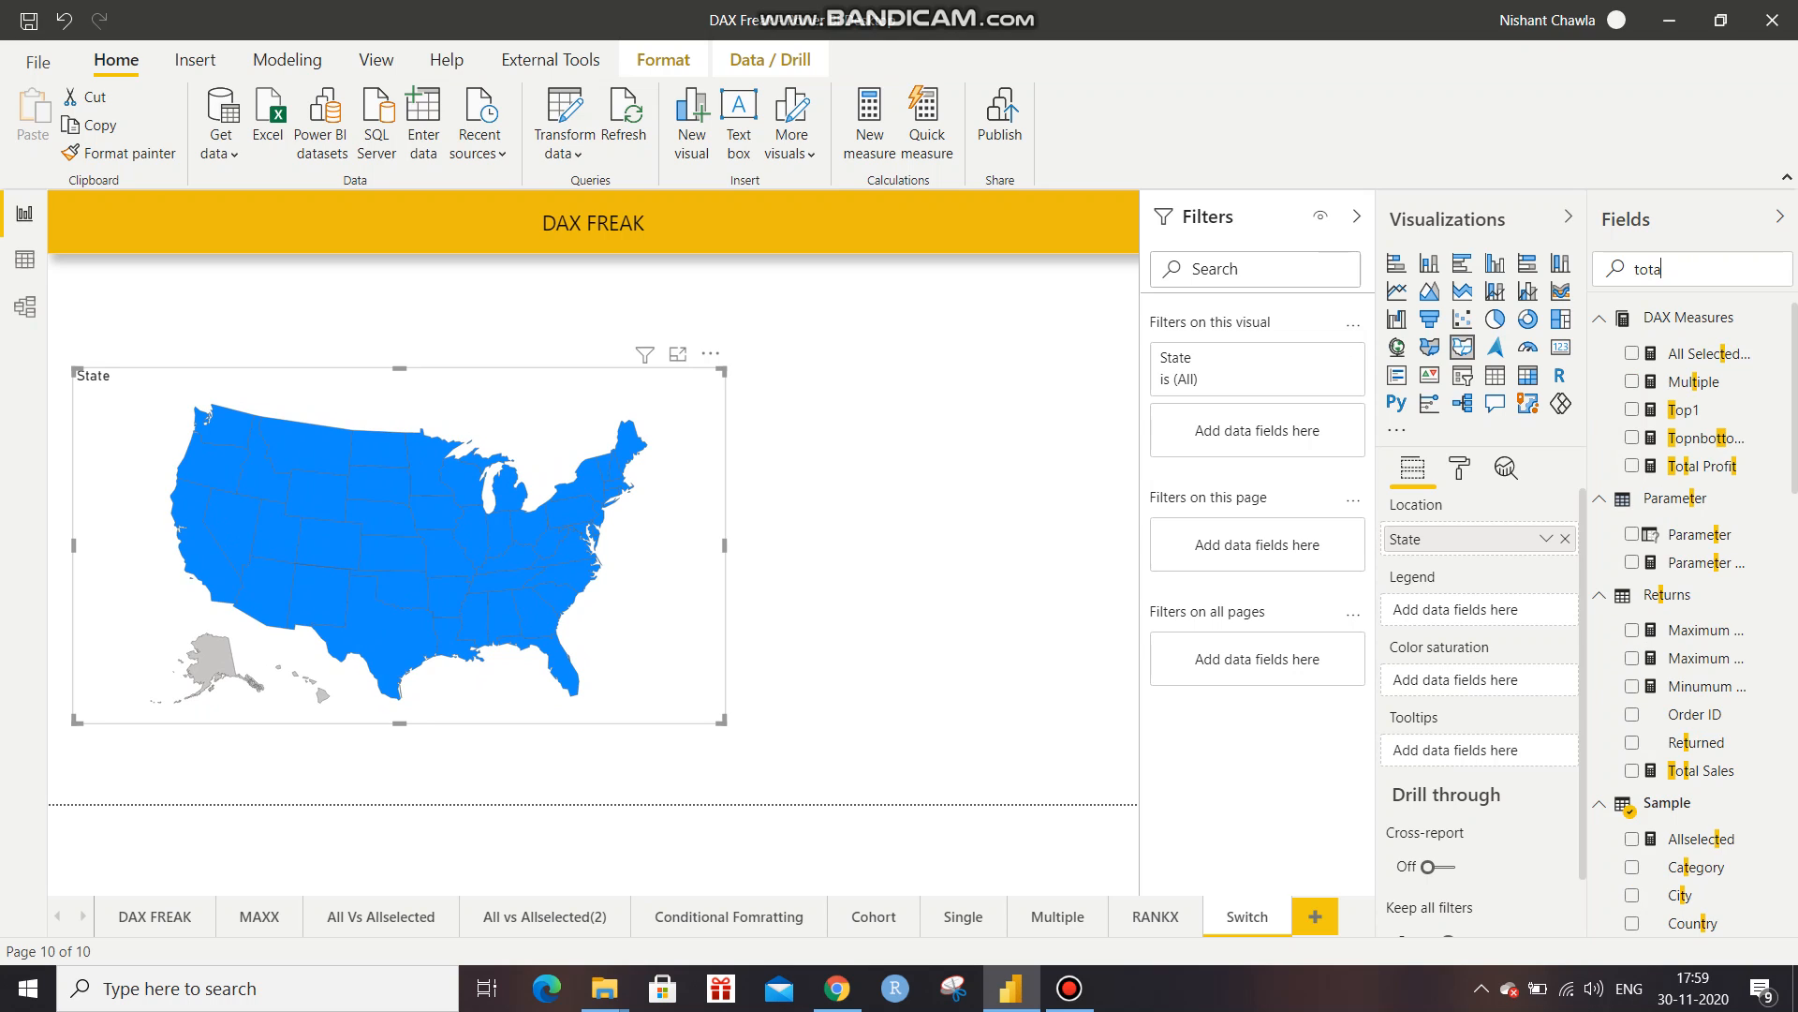
{"action": "left_click_drag", "start_coordinate": [1700, 421], "coordinate": [1466, 693]}
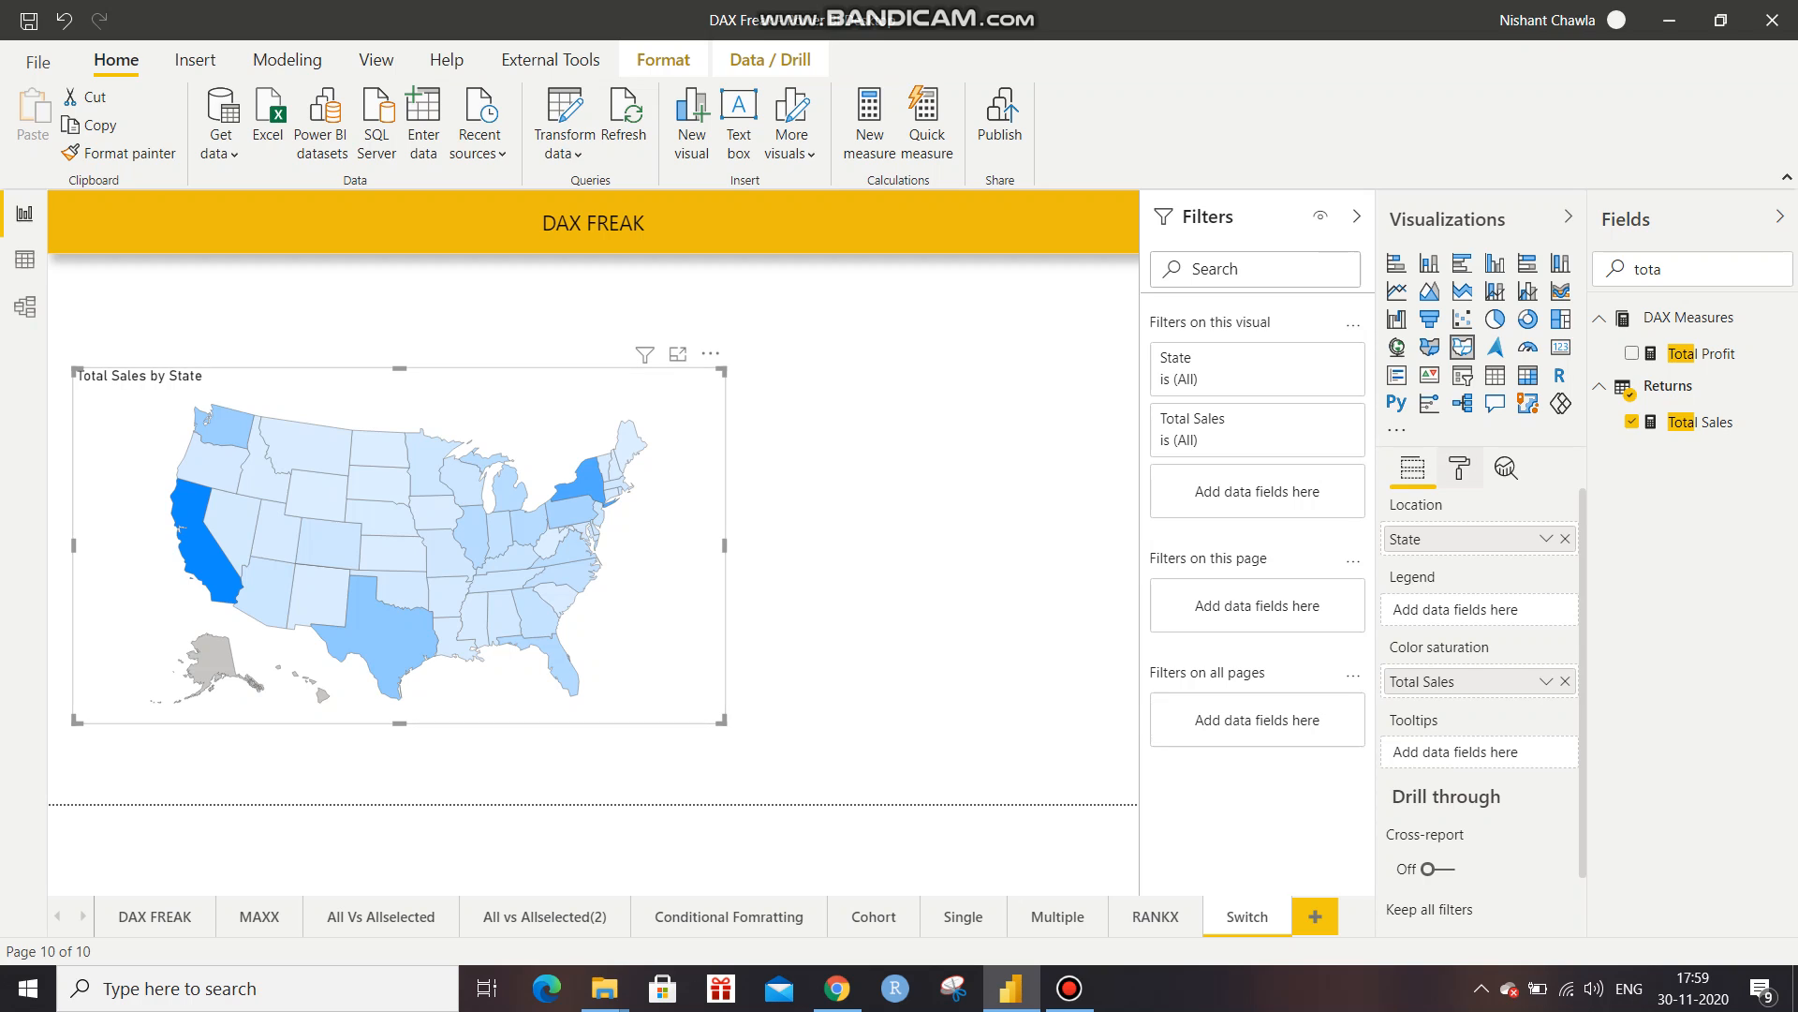
Examine the shape map's shape format settings and the Total Sales tooltips of individual states.
{"action": "left_click", "coordinate": [1459, 467]}
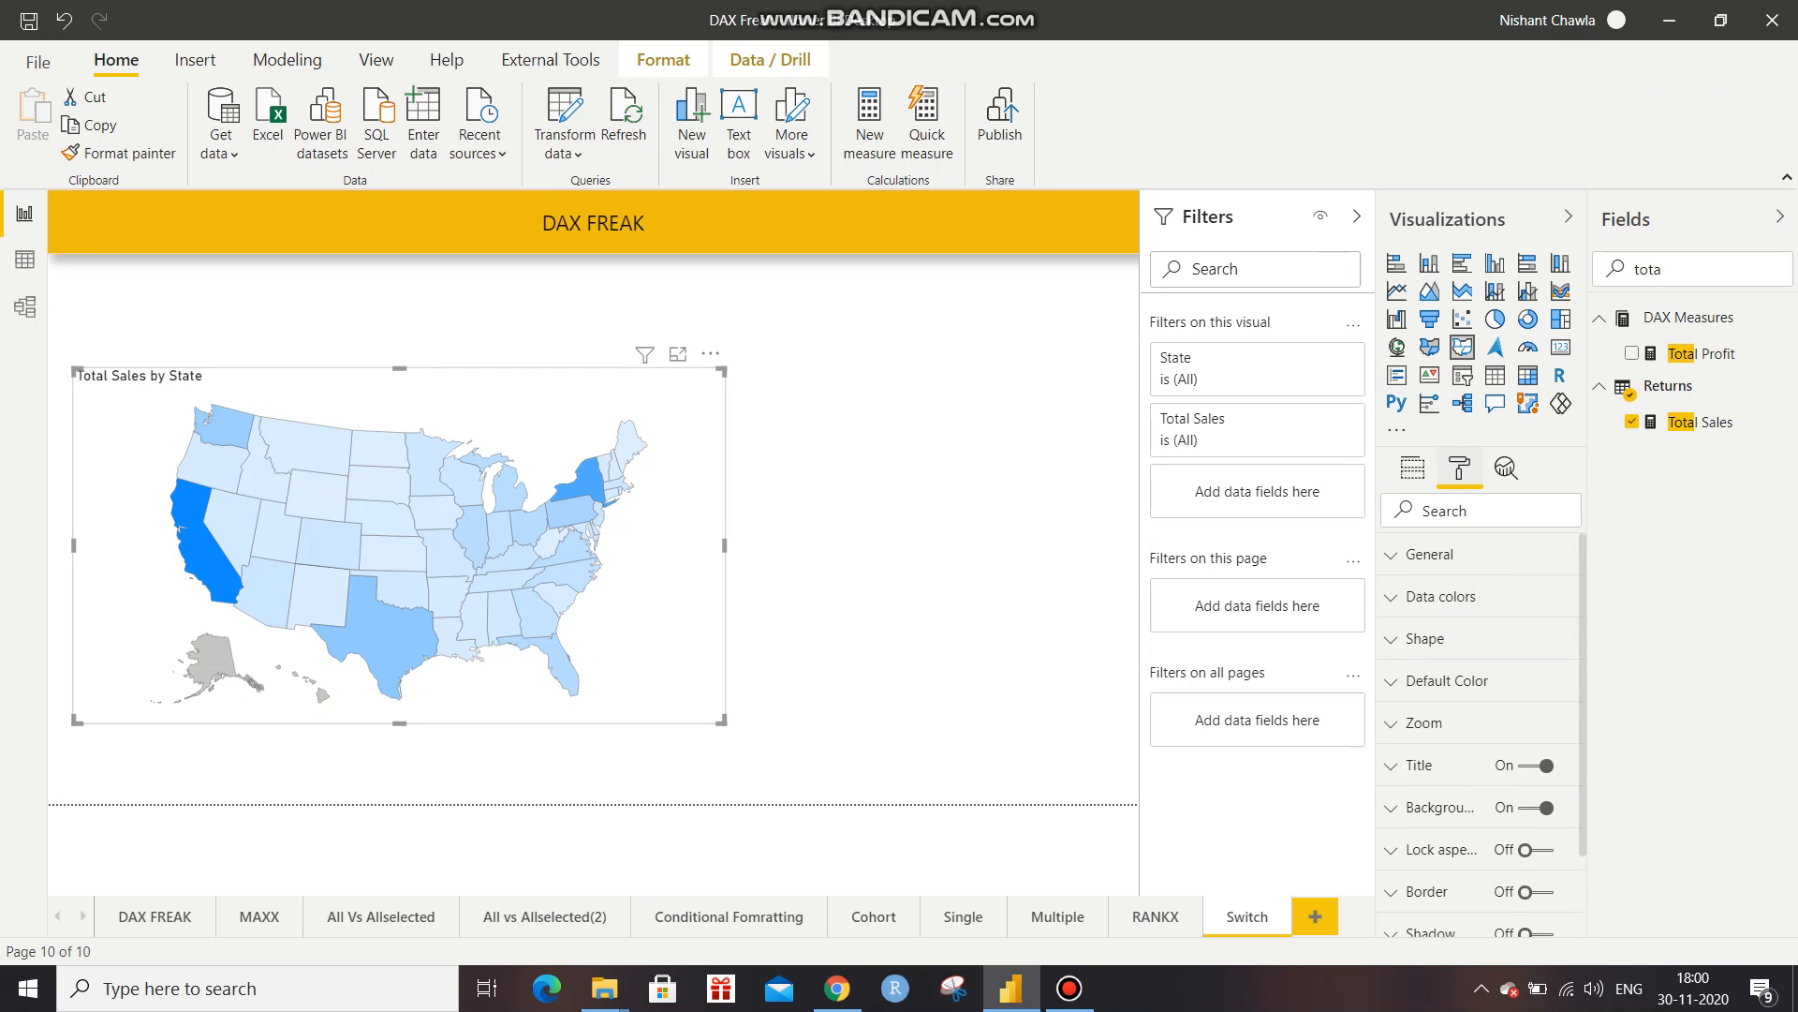
{"action": "scroll", "coordinate": [1480, 647], "scroll_direction": "down", "scroll_amount": 1}
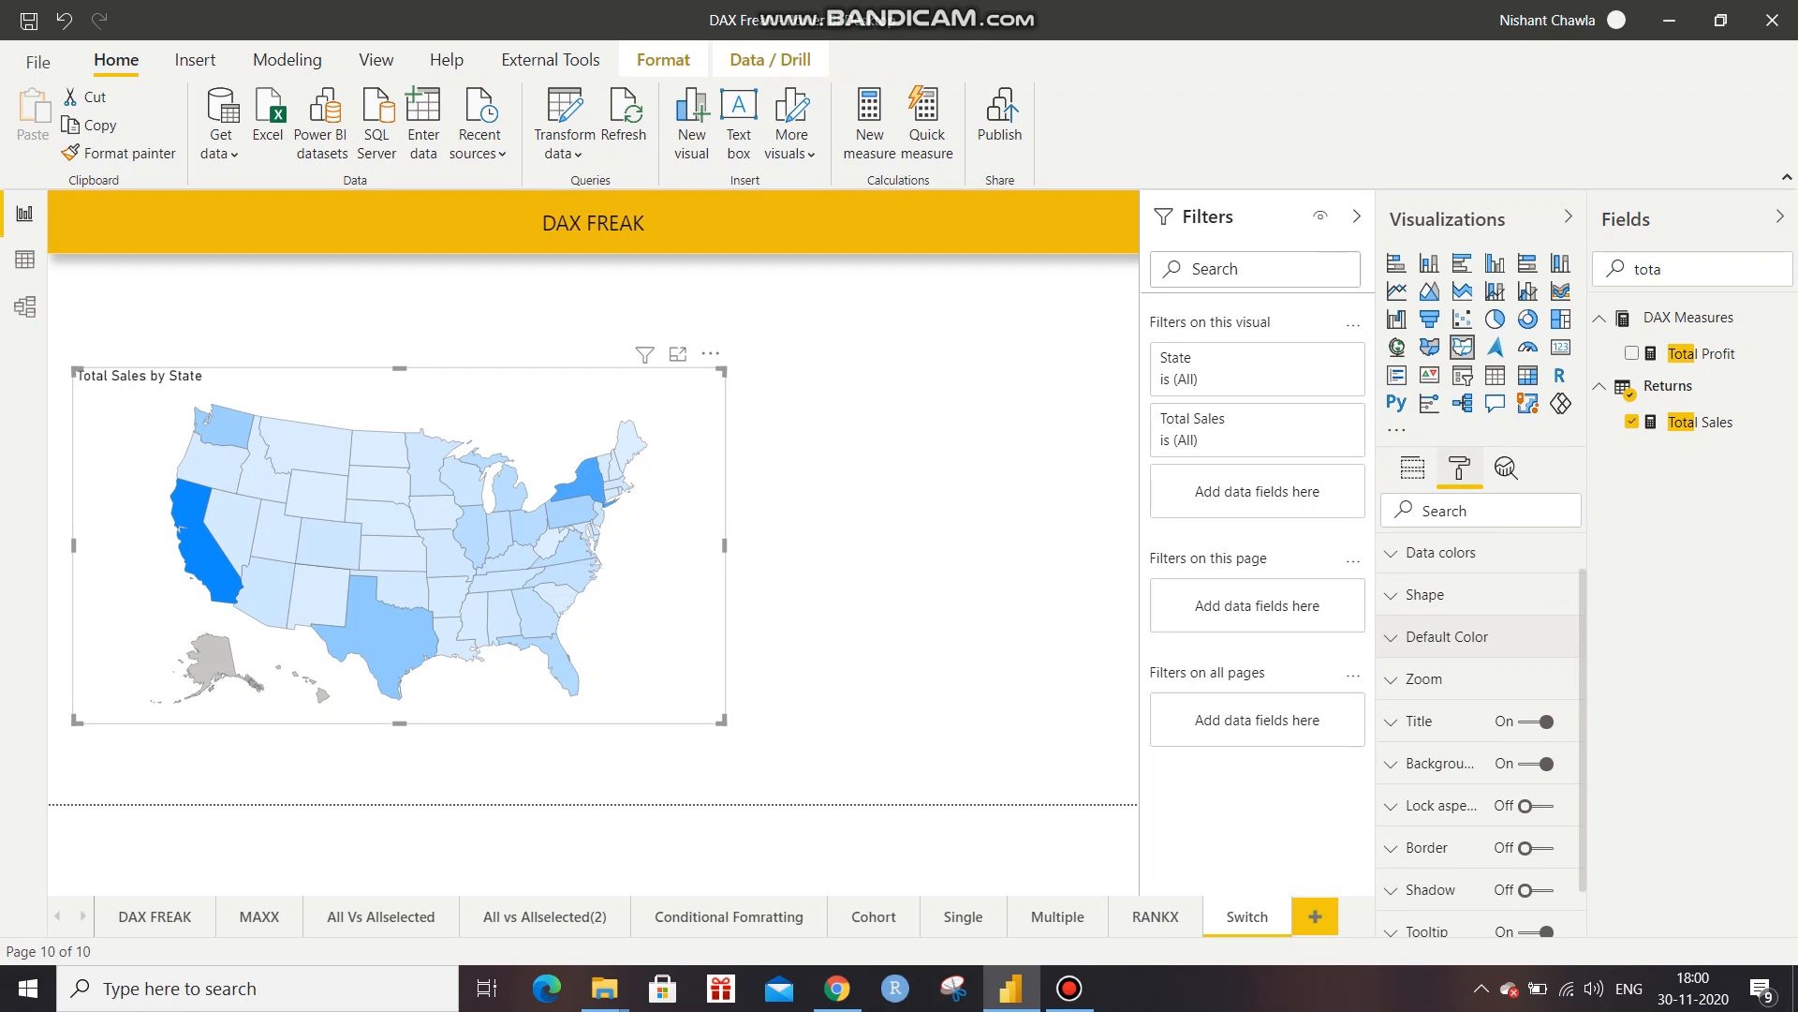
{"action": "left_click", "coordinate": [1442, 594]}
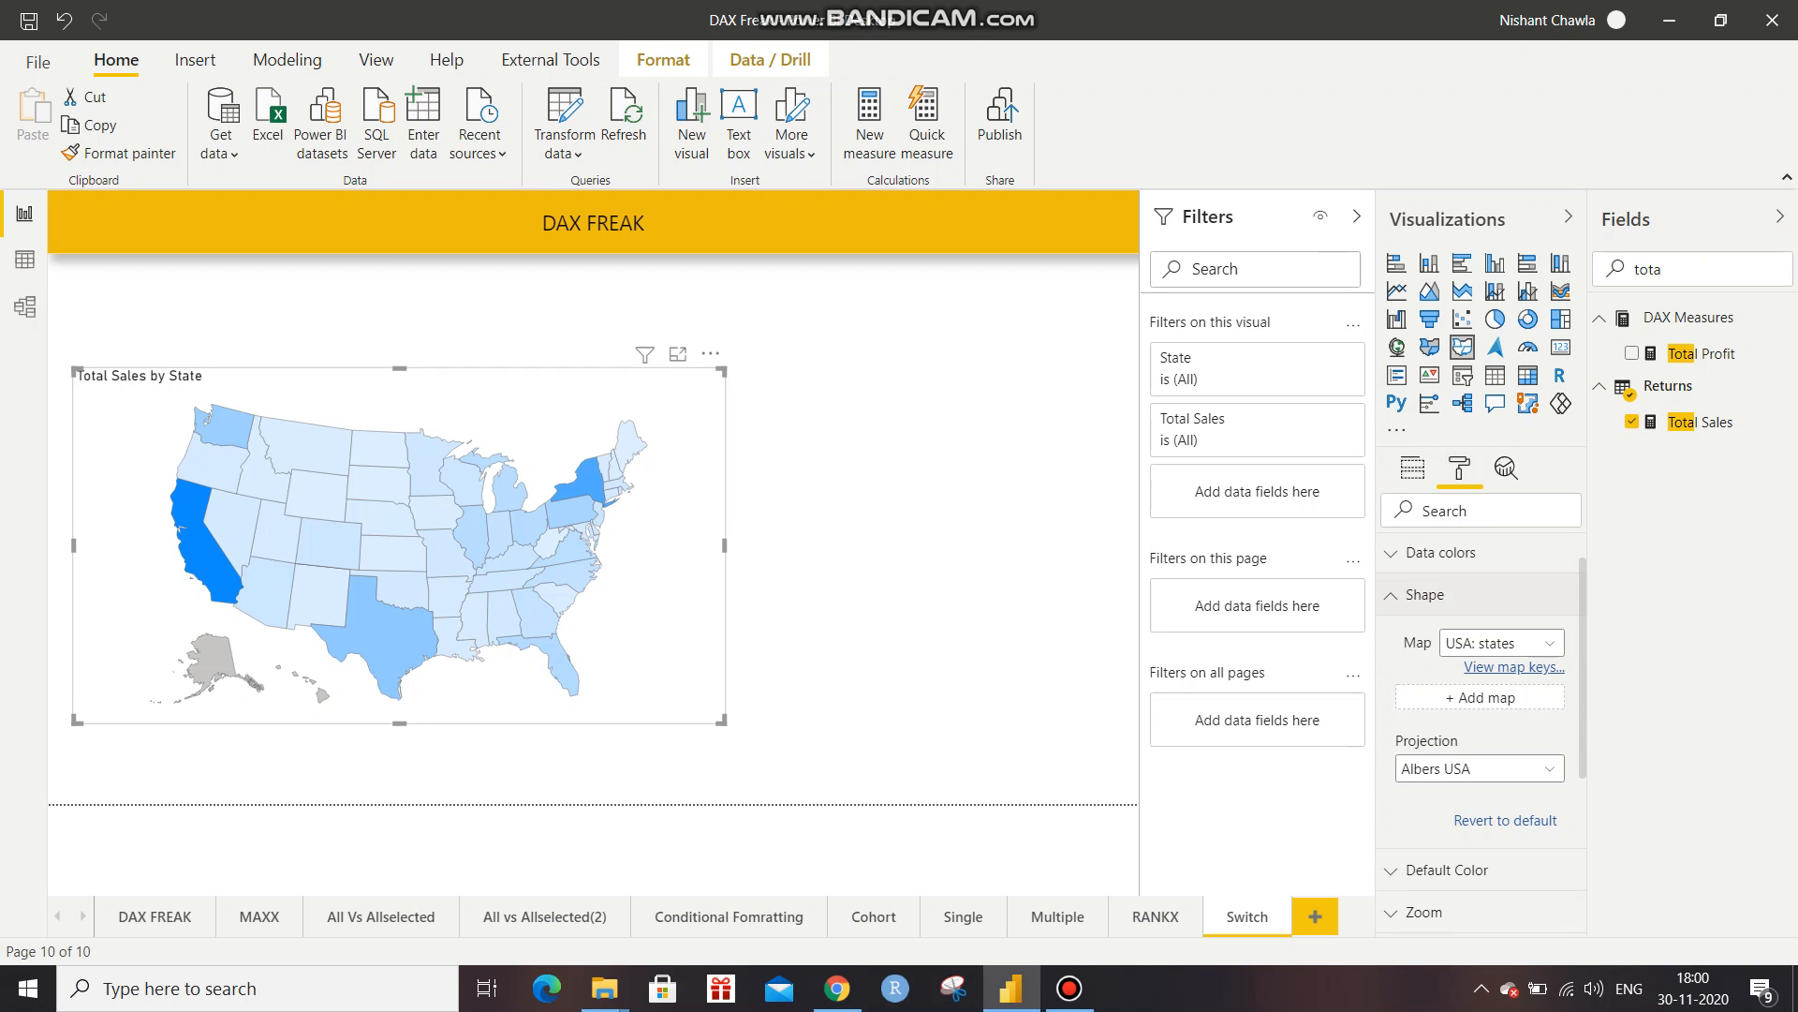
{"action": "left_click", "coordinate": [1443, 594]}
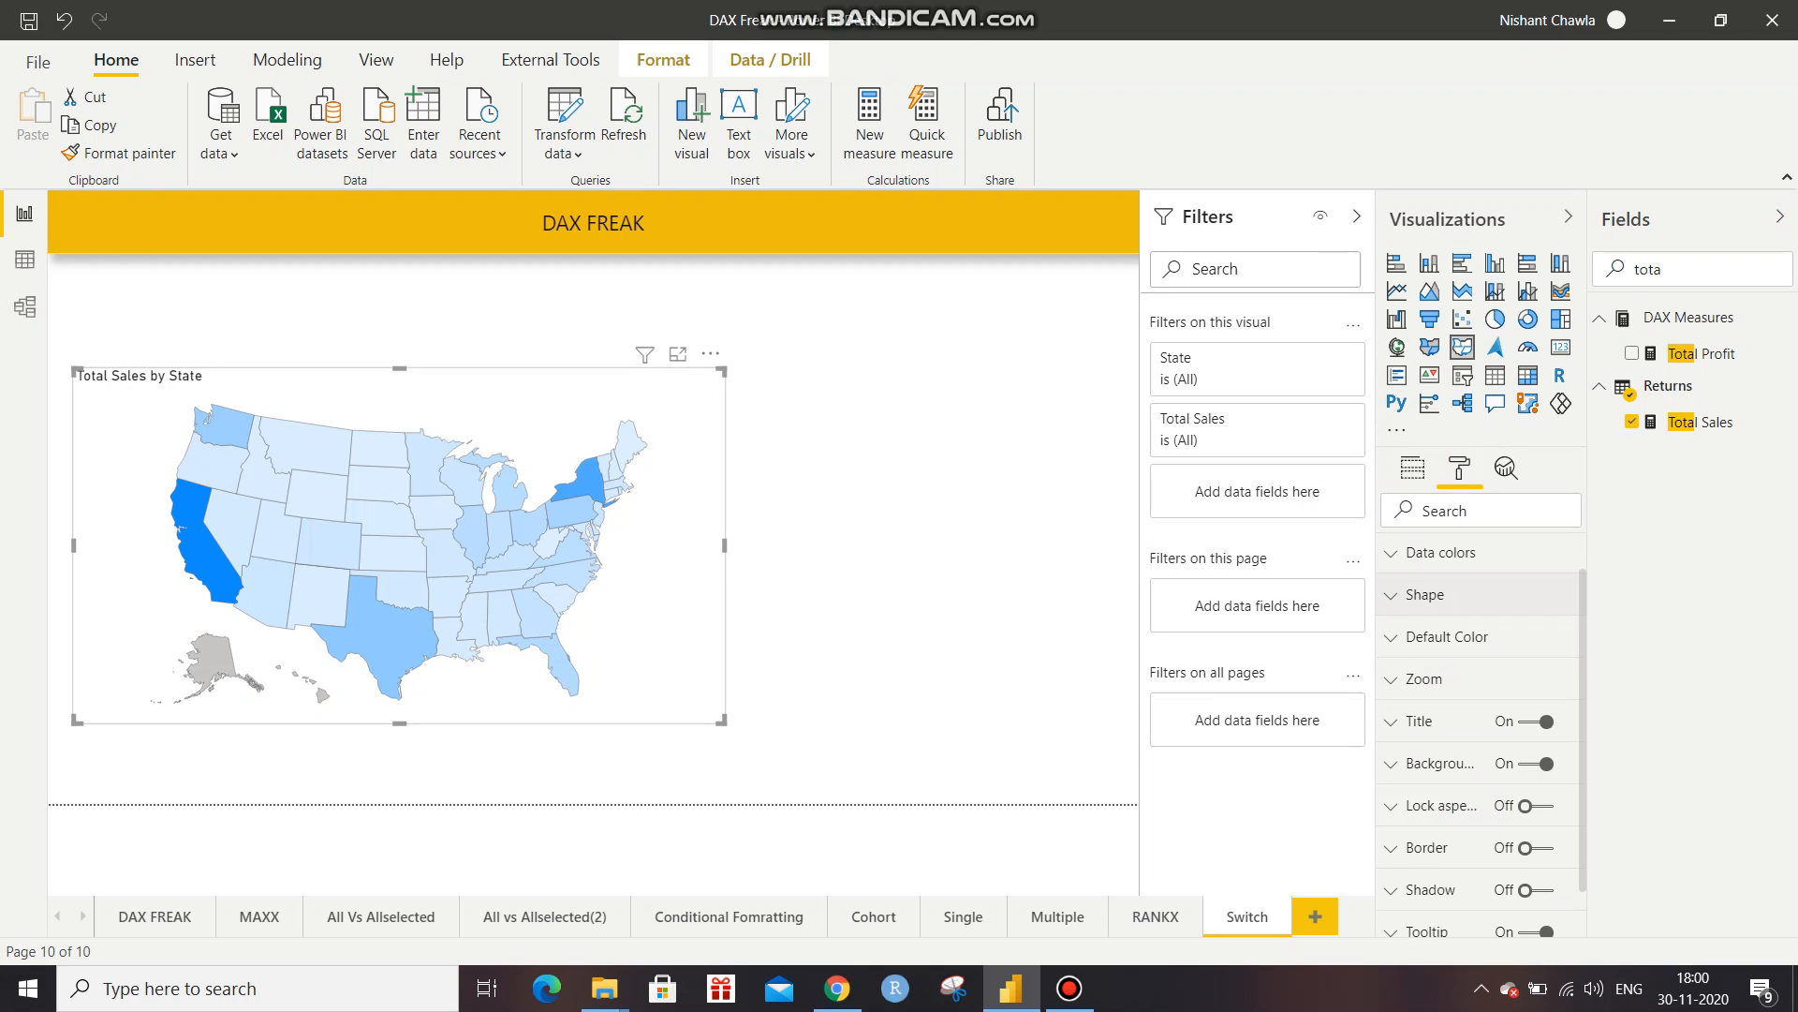
{"action": "left_click", "coordinate": [1412, 466]}
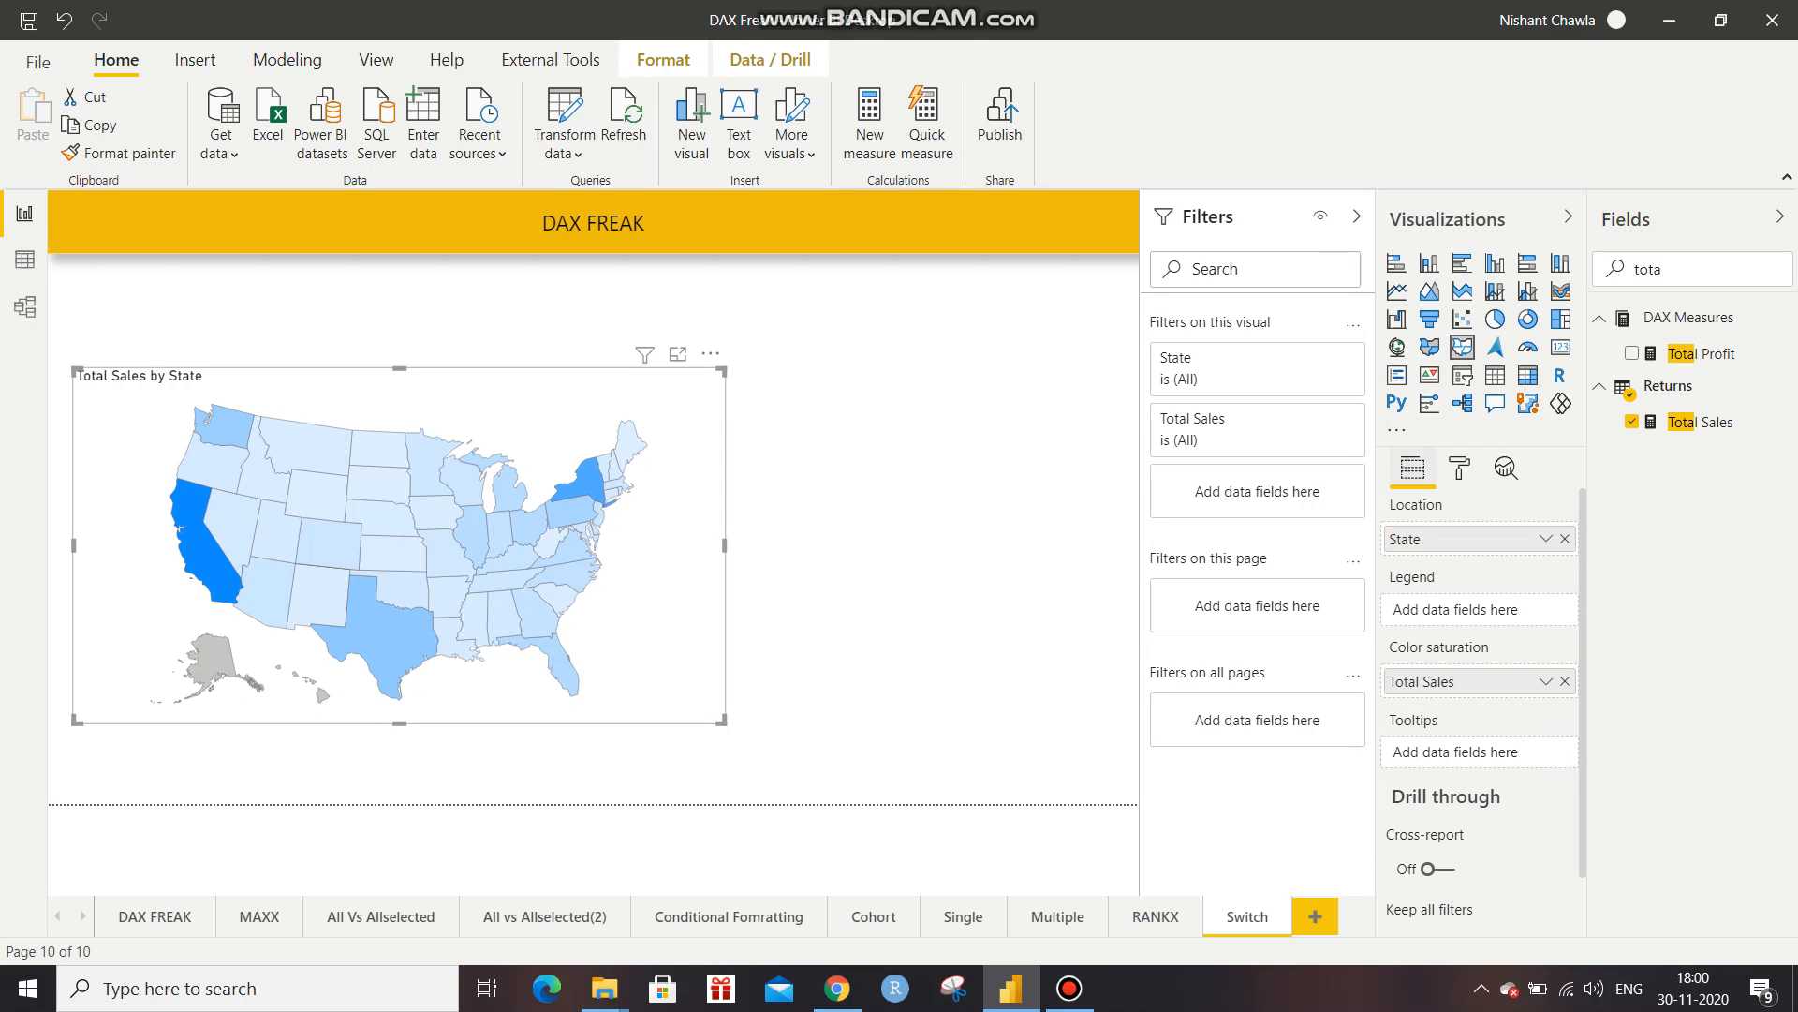
{"action": "mouse_move", "coordinate": [323, 495]}
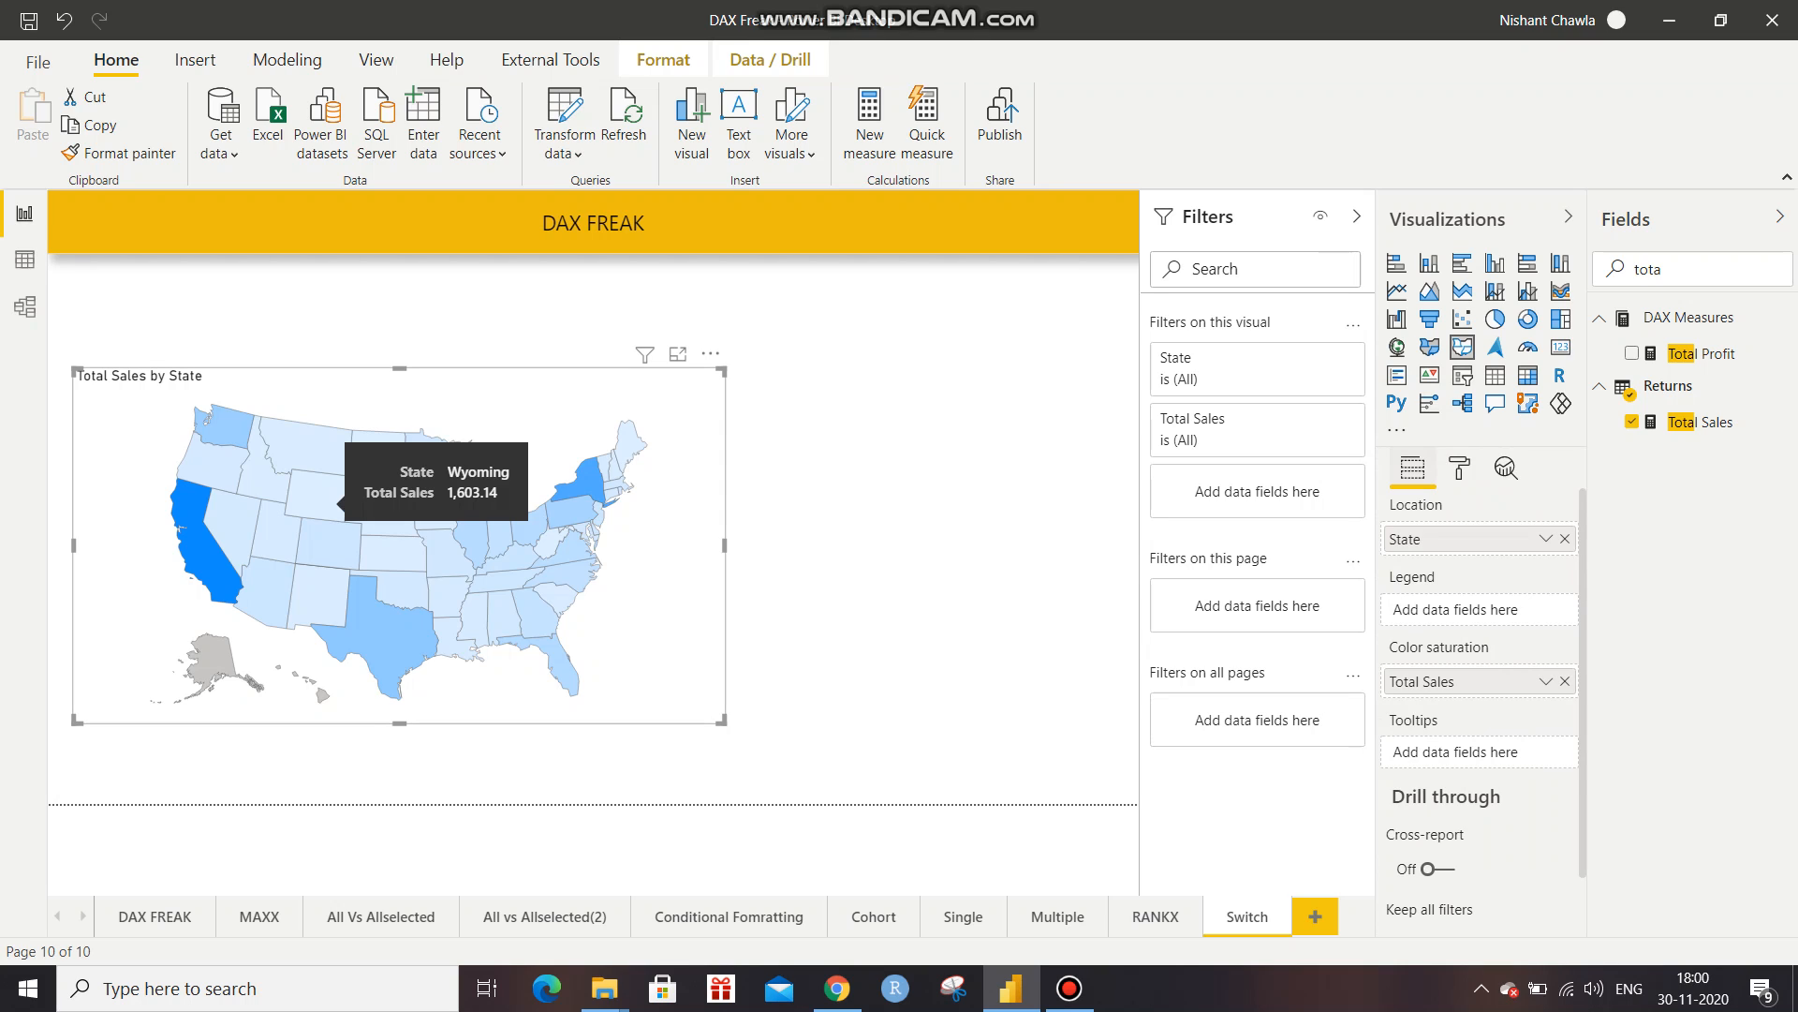
{"action": "mouse_move", "coordinate": [210, 530]}
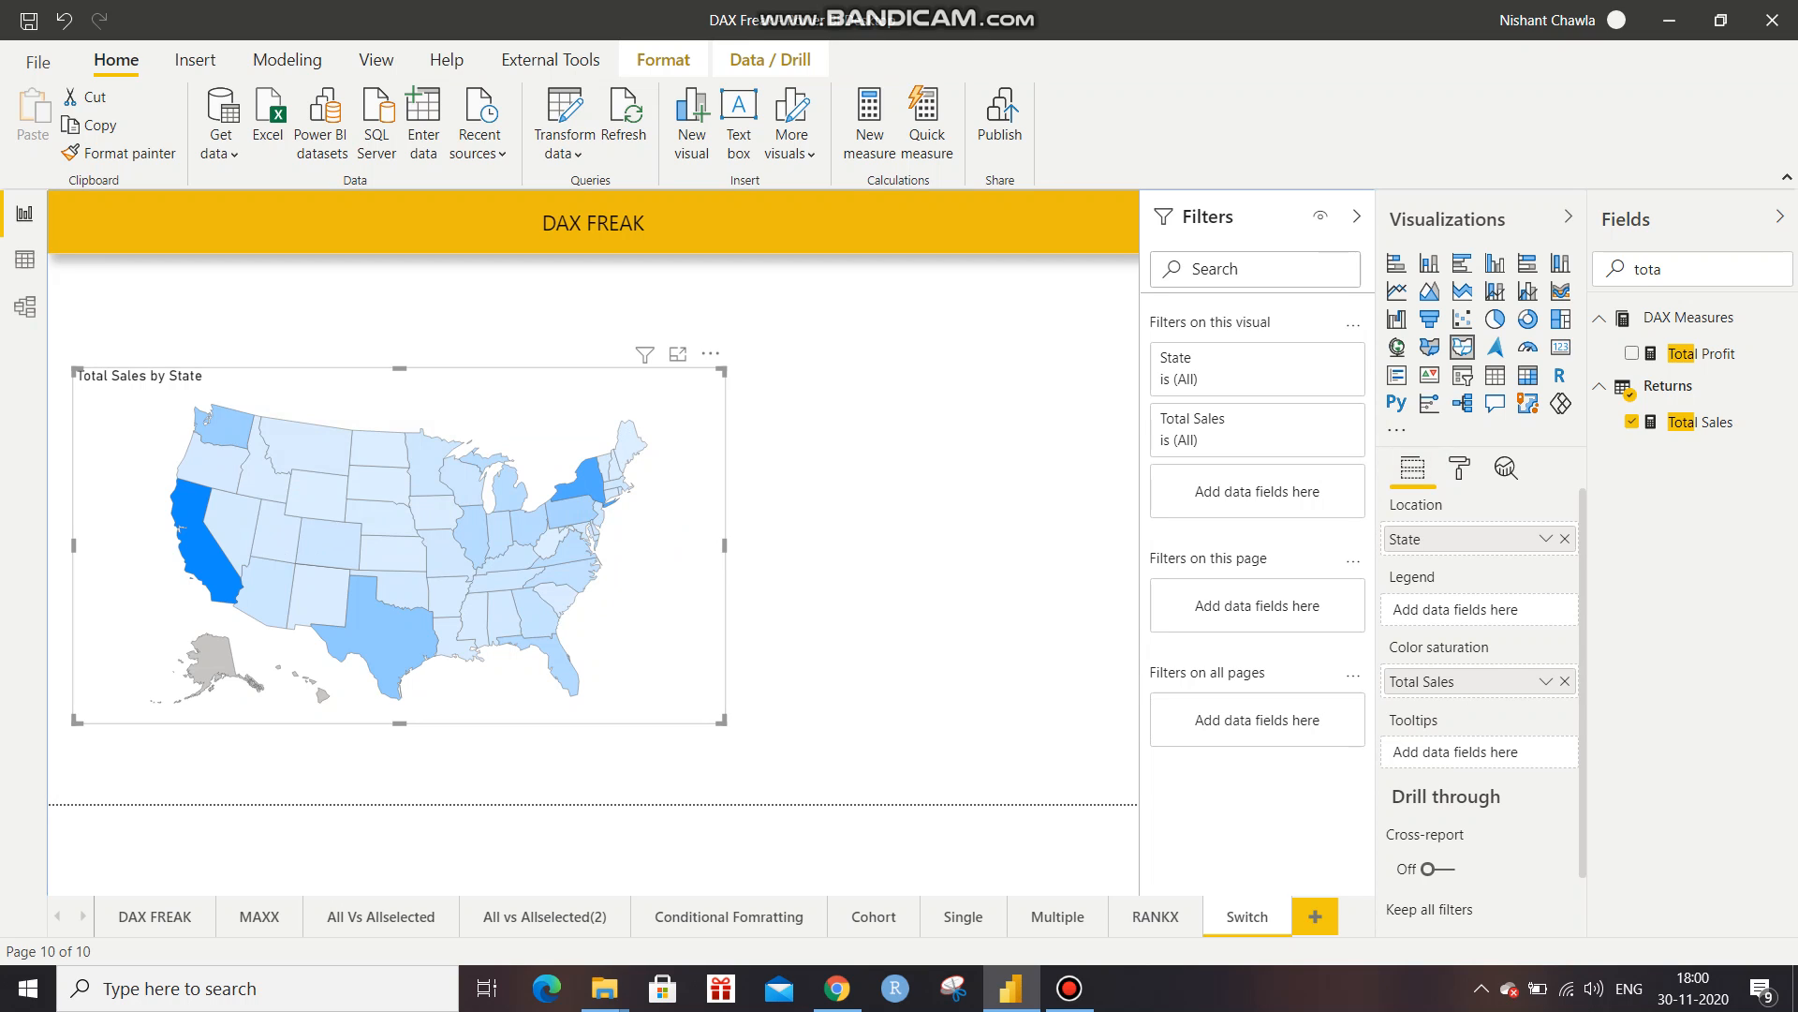
Narrow the Total Sales map to about two thirds of its width and place a duplicate beside it.
{"action": "left_click_drag", "start_coordinate": [722, 721], "coordinate": [491, 718]}
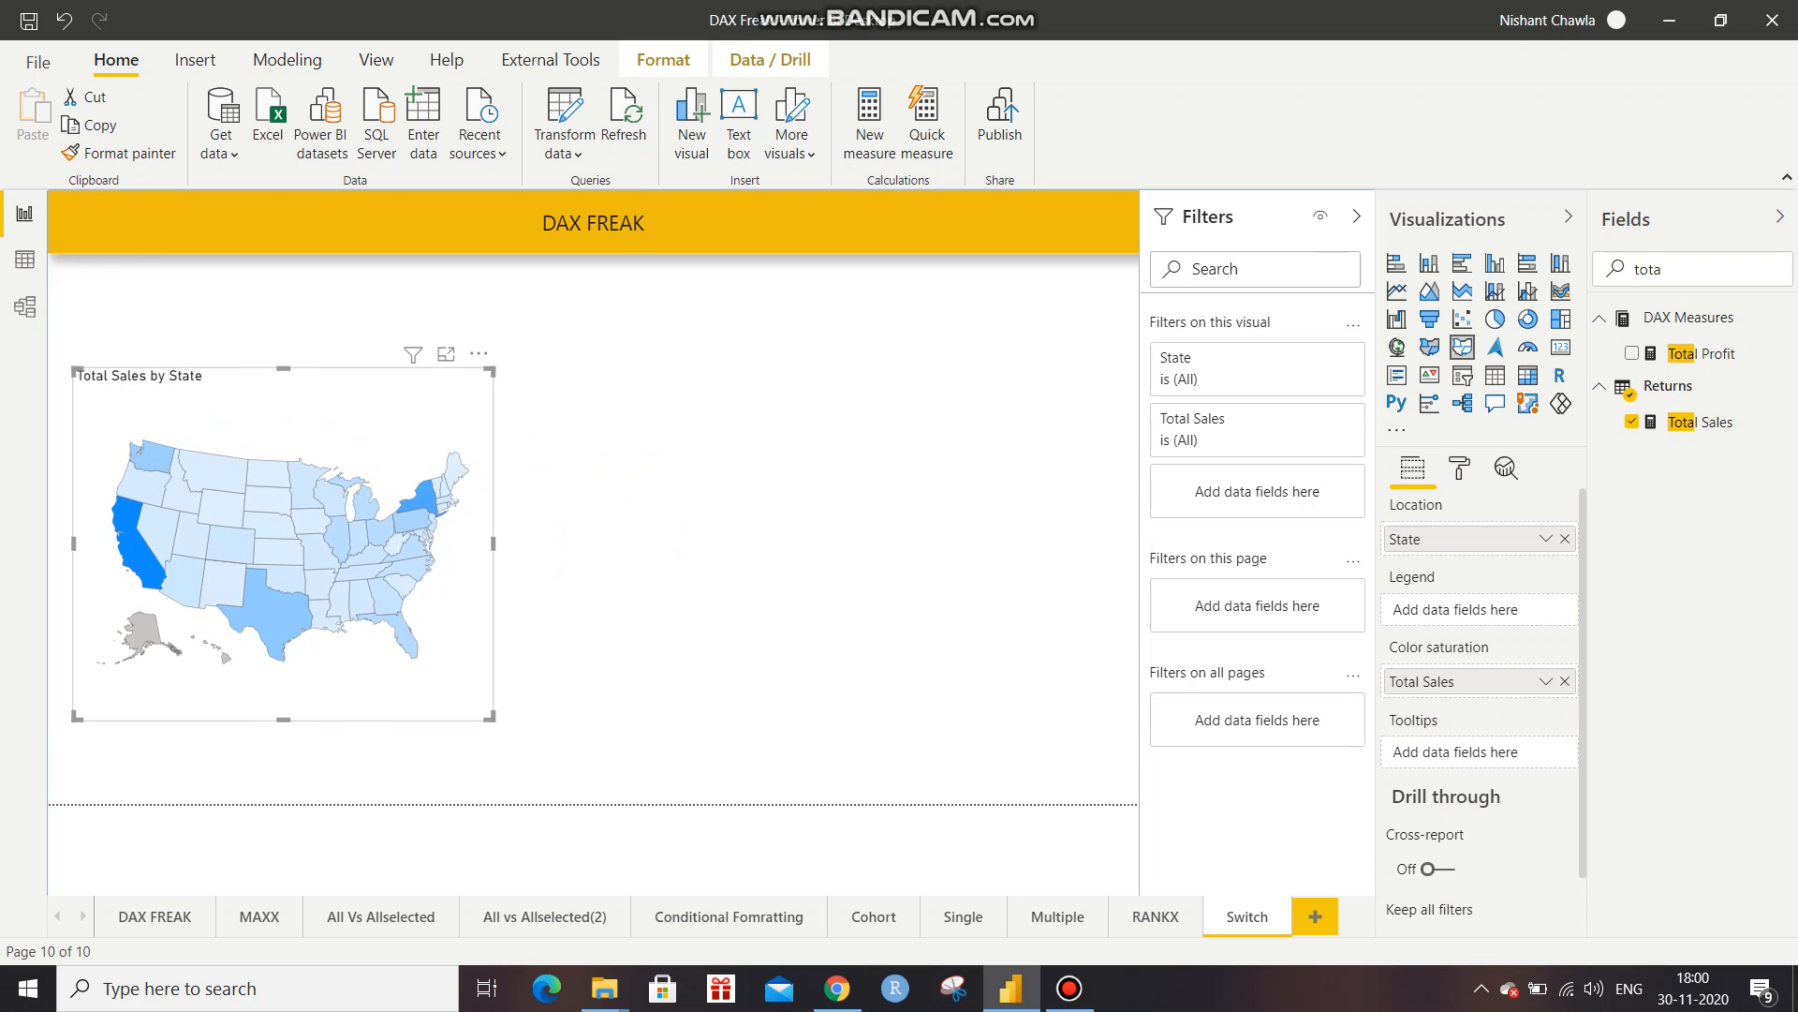
{"action": "key", "text": "ctrl+c"}
{"action": "key", "text": "ctrl+v"}
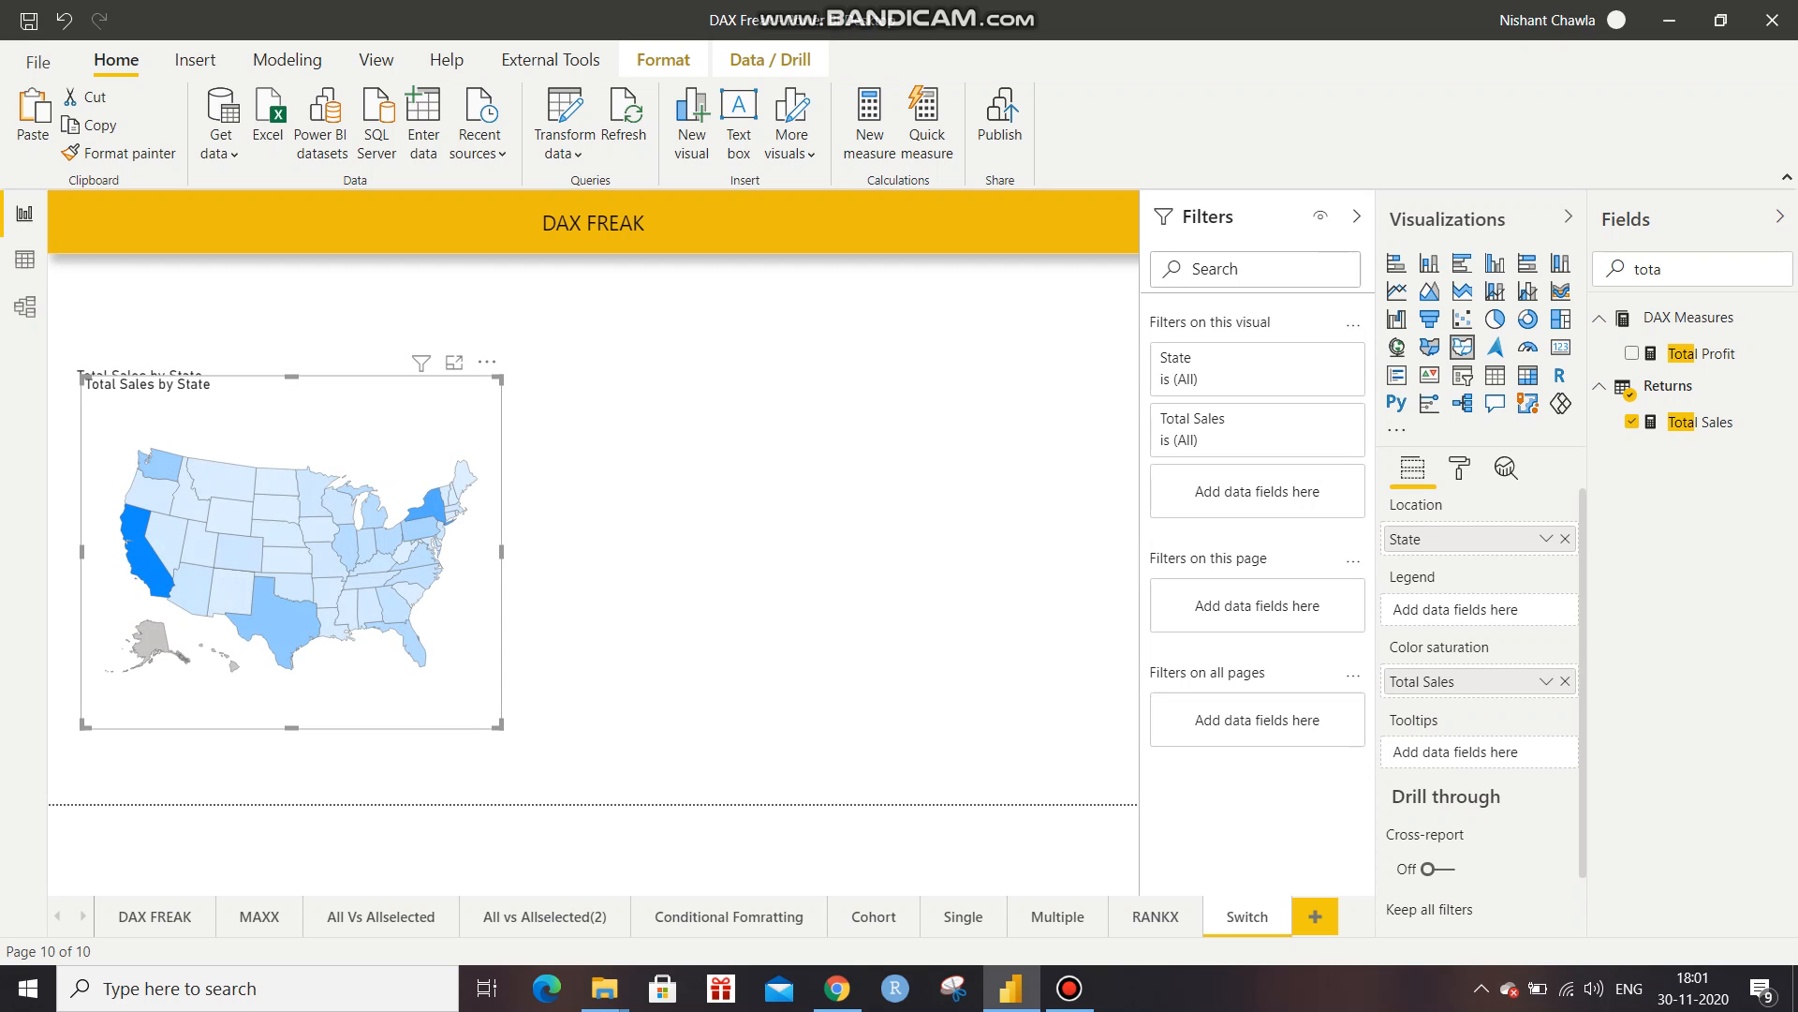
{"action": "left_click_drag", "start_coordinate": [291, 553], "coordinate": [804, 555]}
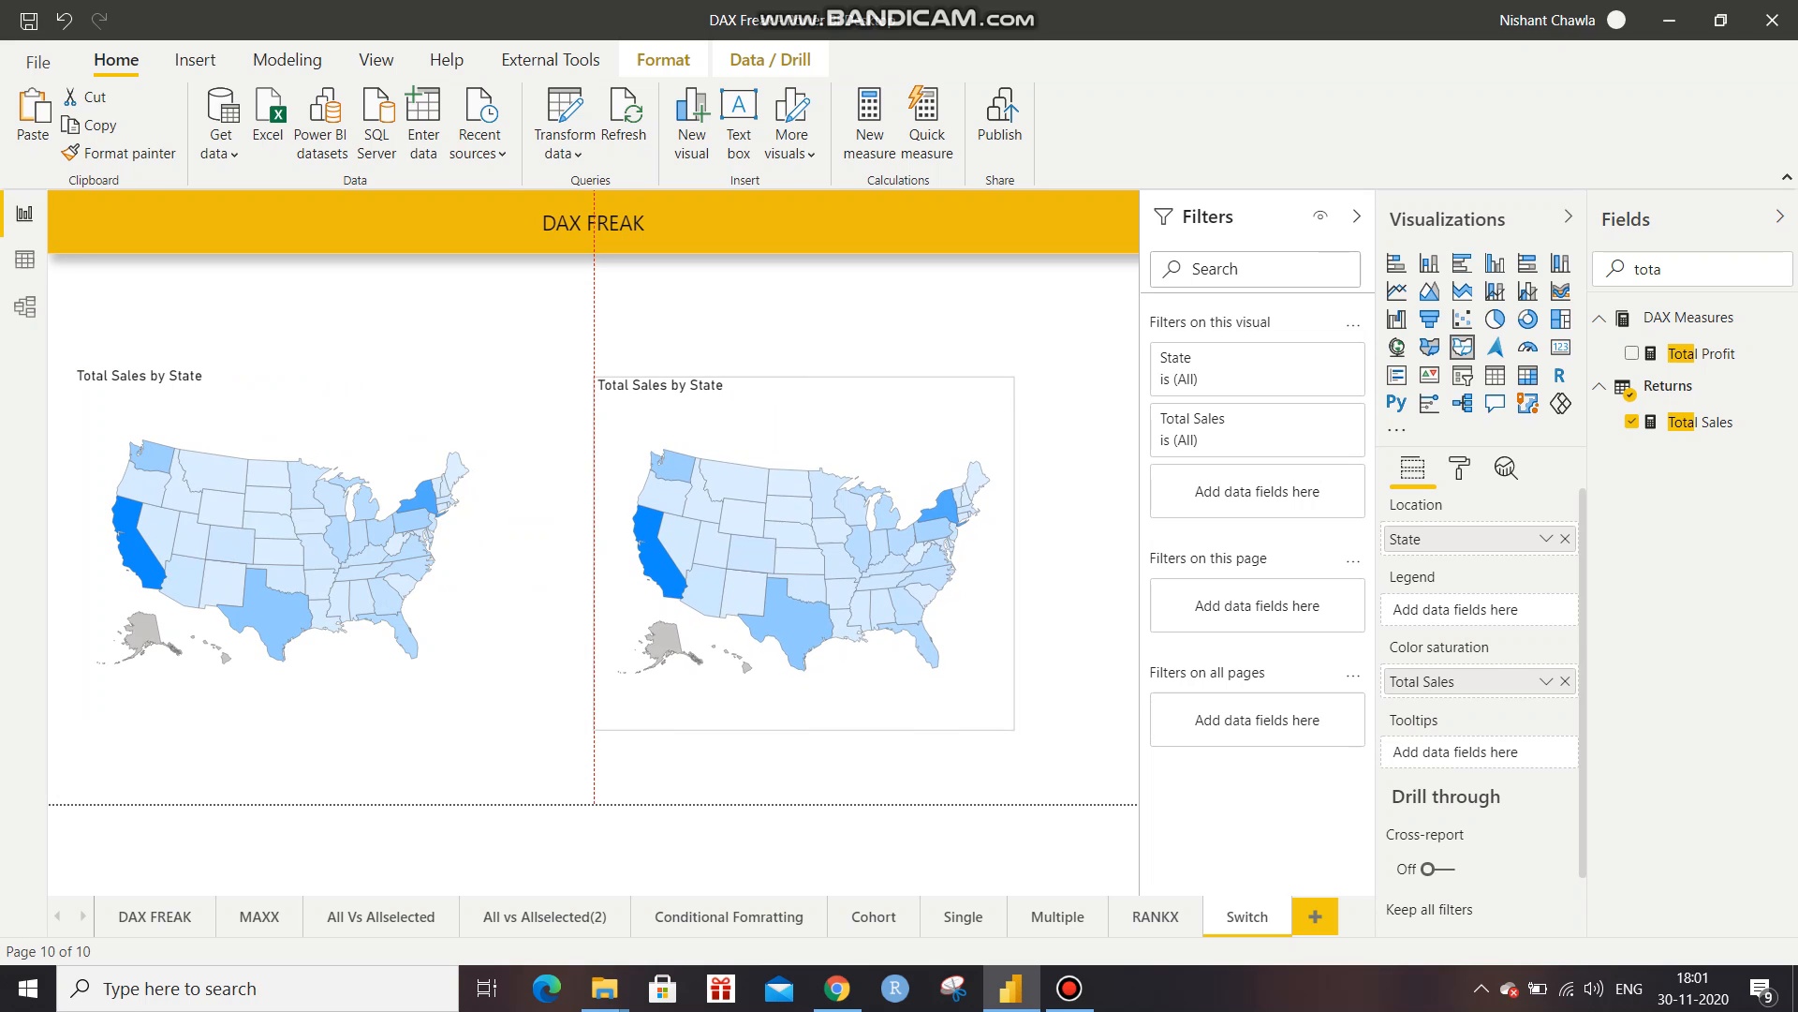
Replace Total Sales with Total Profit as the color saturation of the duplicated map.
{"action": "left_click", "coordinate": [1564, 681]}
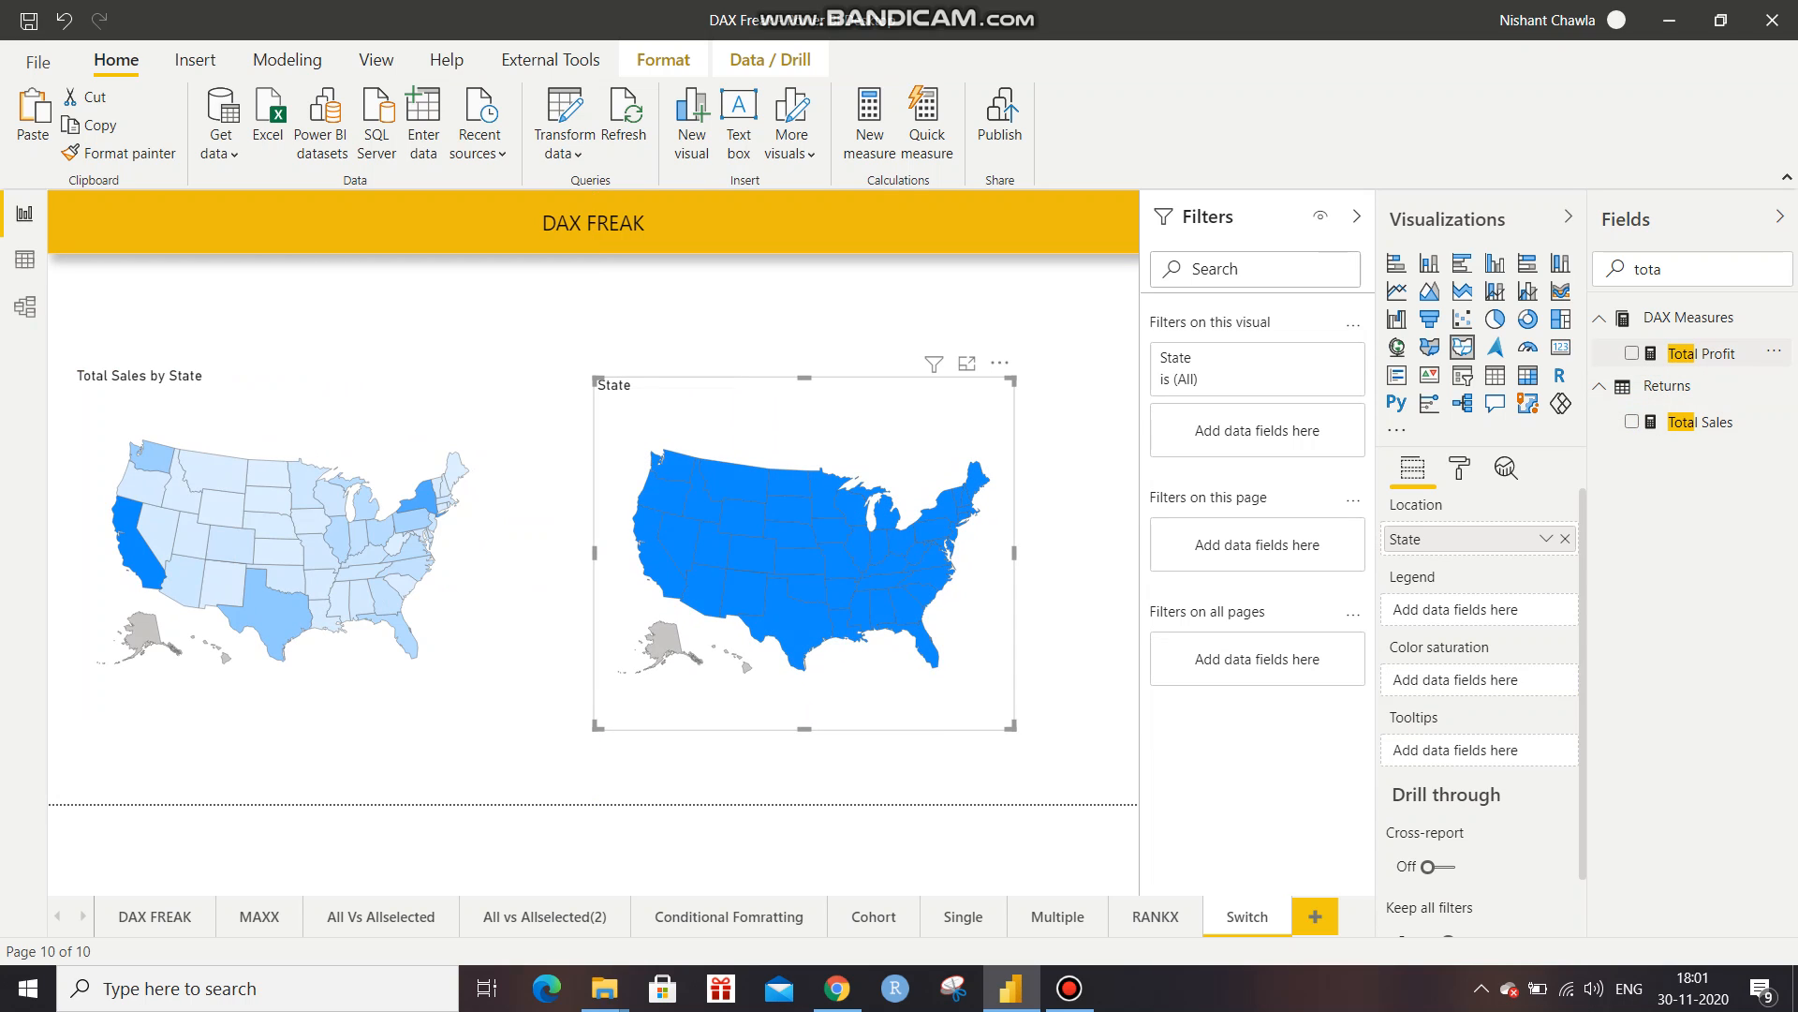
{"action": "left_click", "coordinate": [1632, 353]}
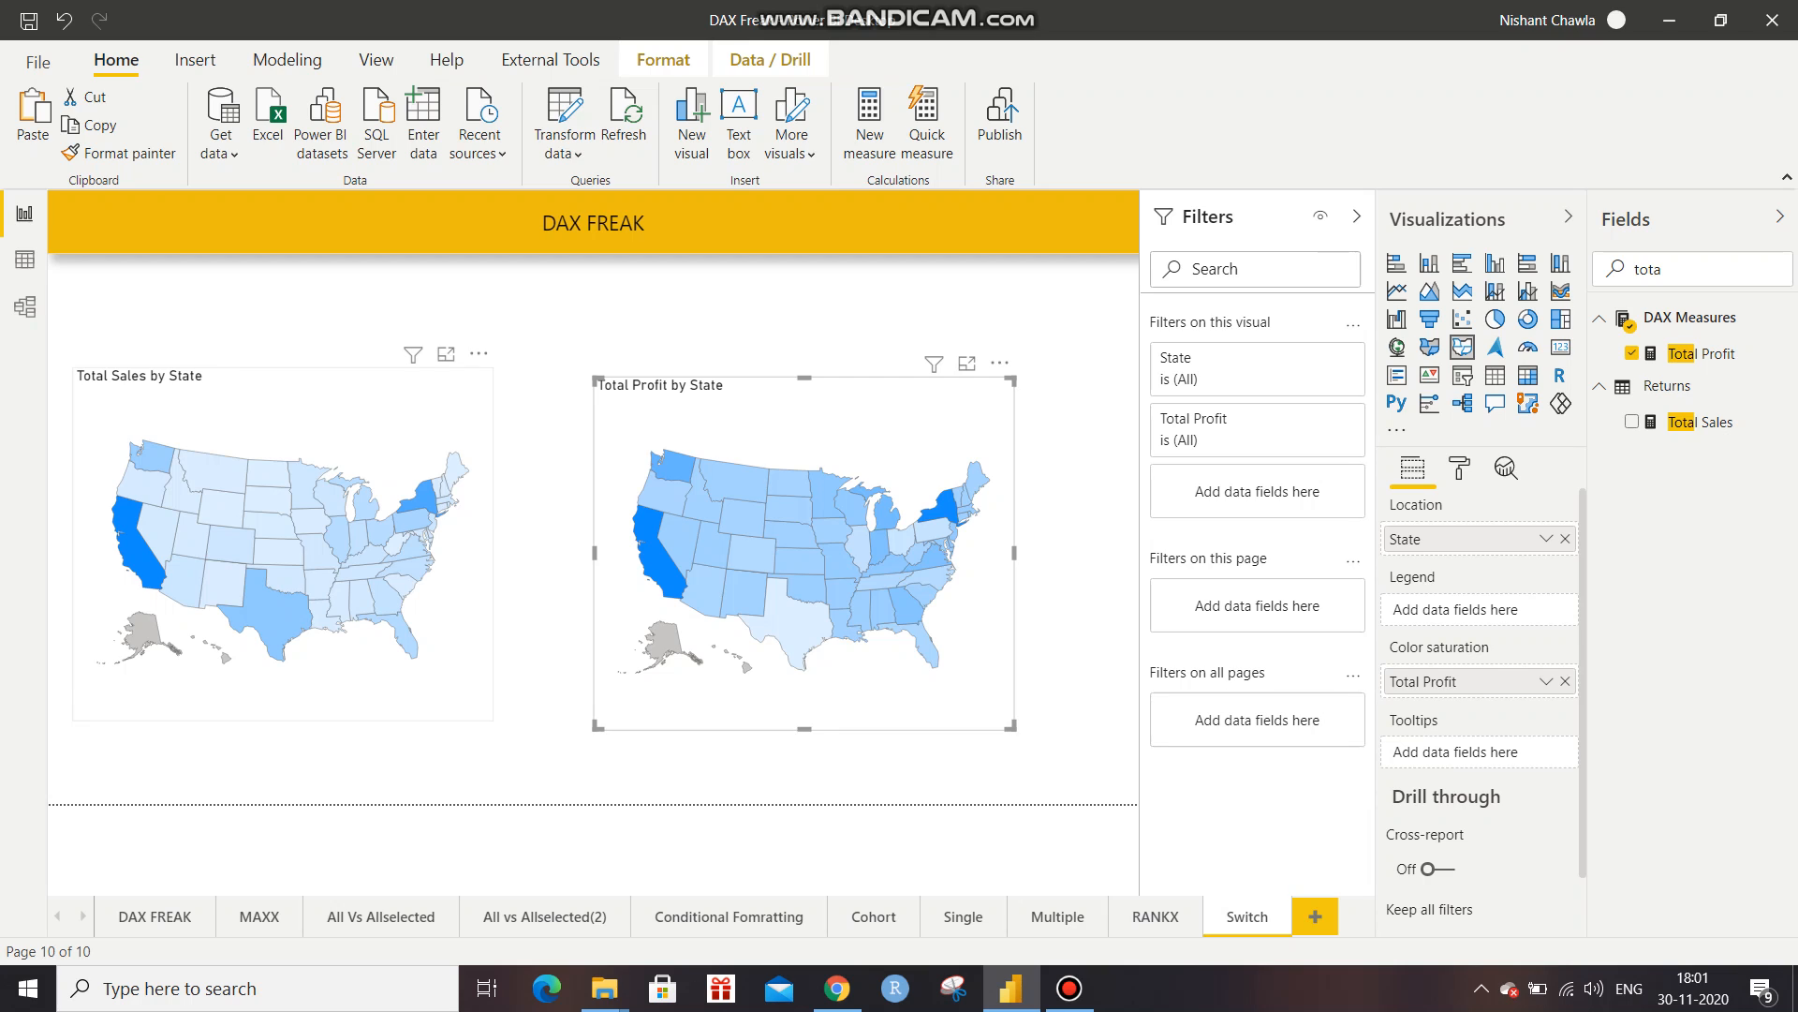
{"action": "left_click", "coordinate": [309, 403]}
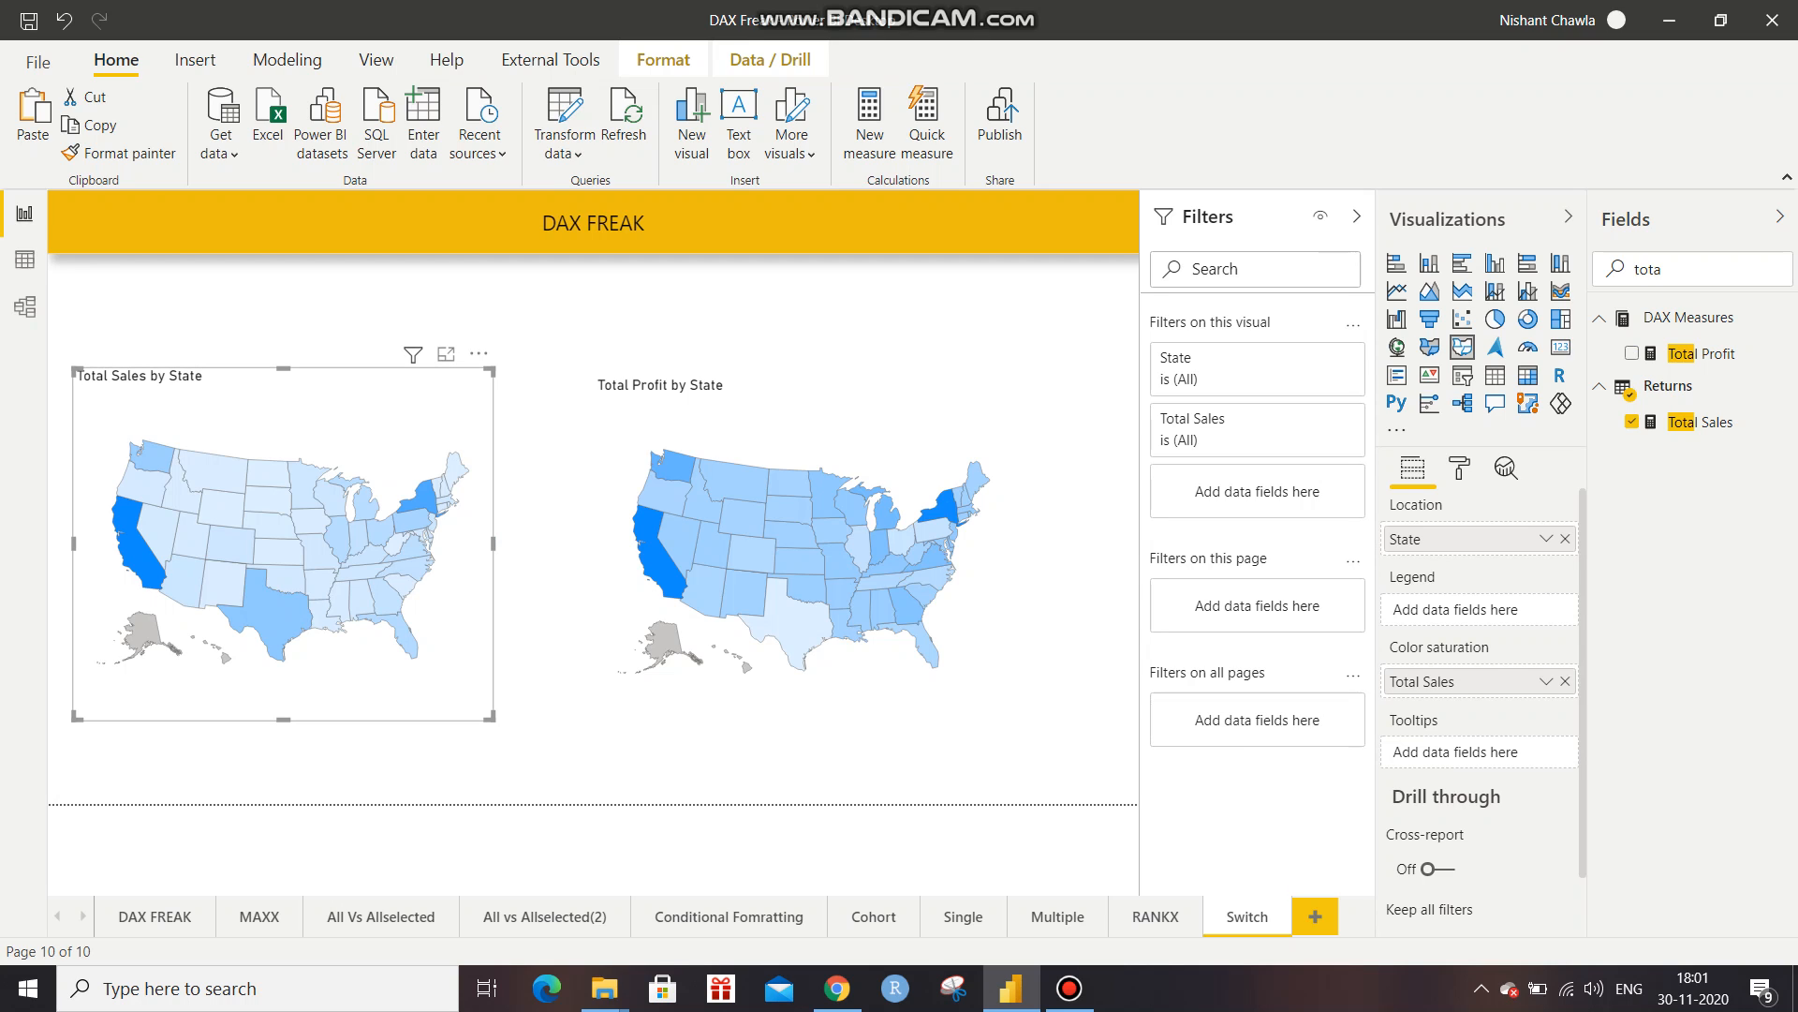
{"action": "left_click", "coordinate": [768, 412]}
{"action": "left_click", "coordinate": [309, 404]}
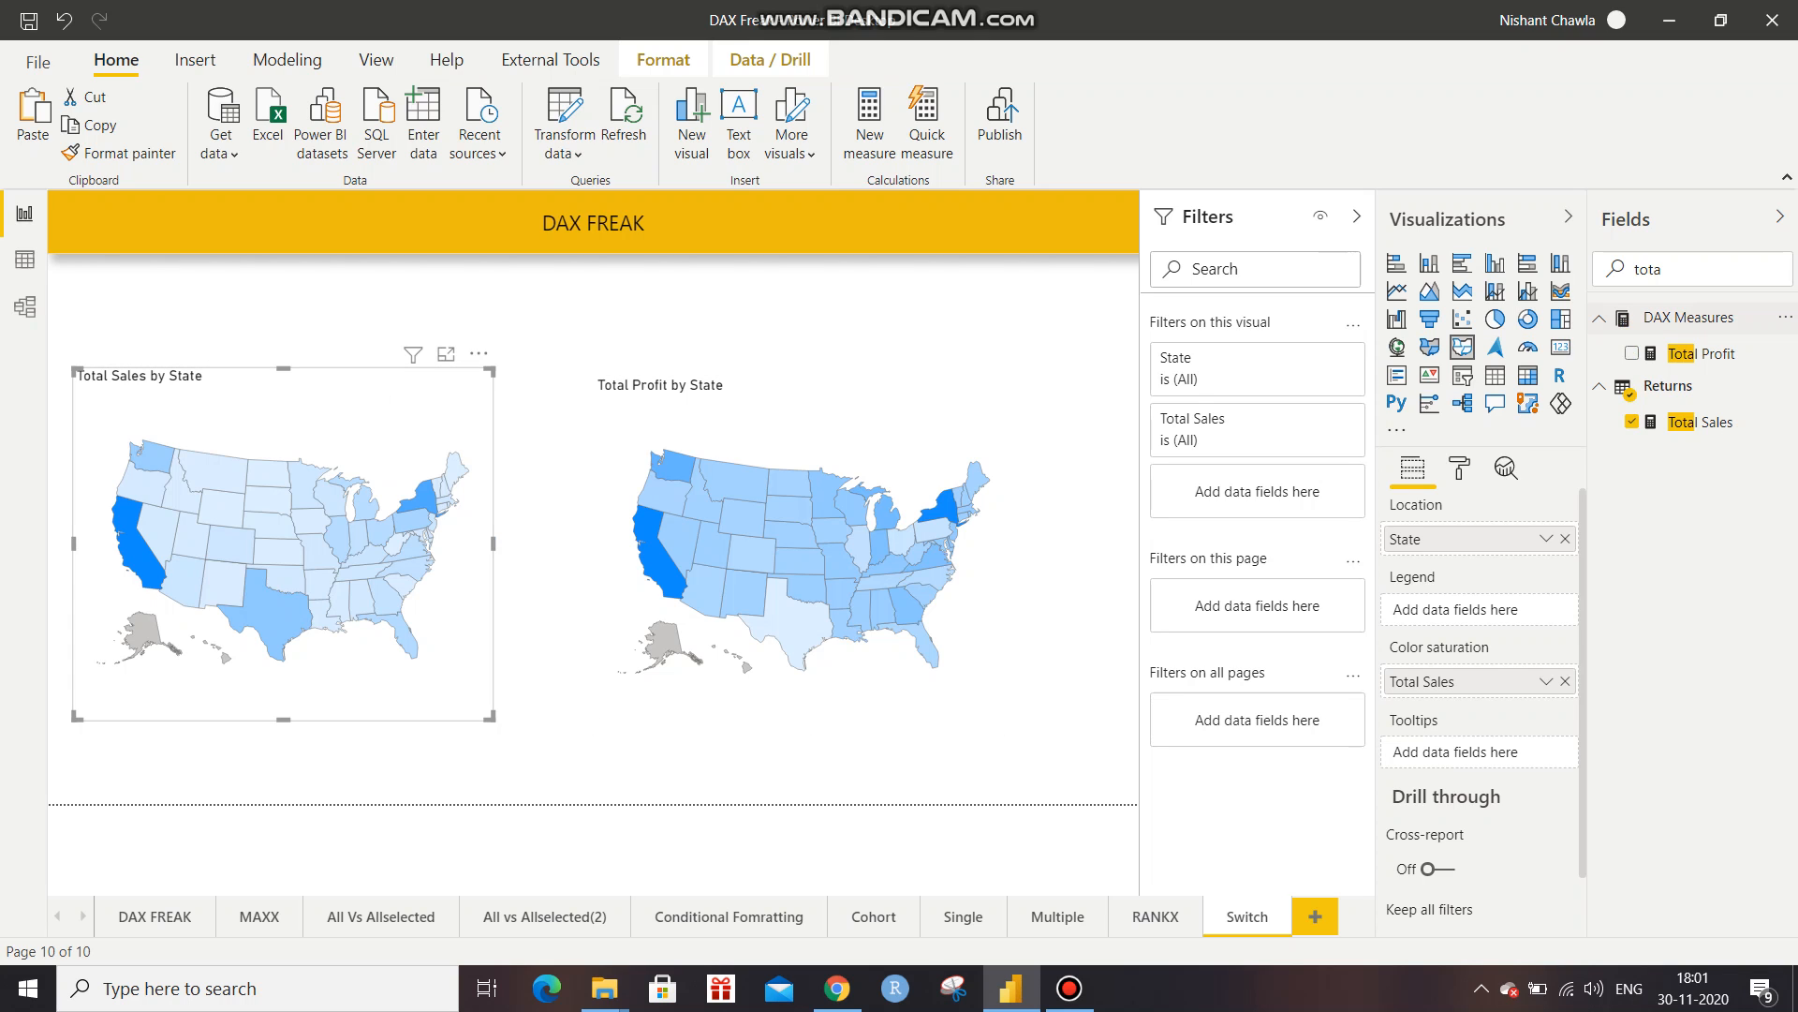
{"action": "right_click", "coordinate": [1697, 323]}
{"action": "left_click", "coordinate": [1698, 340]}
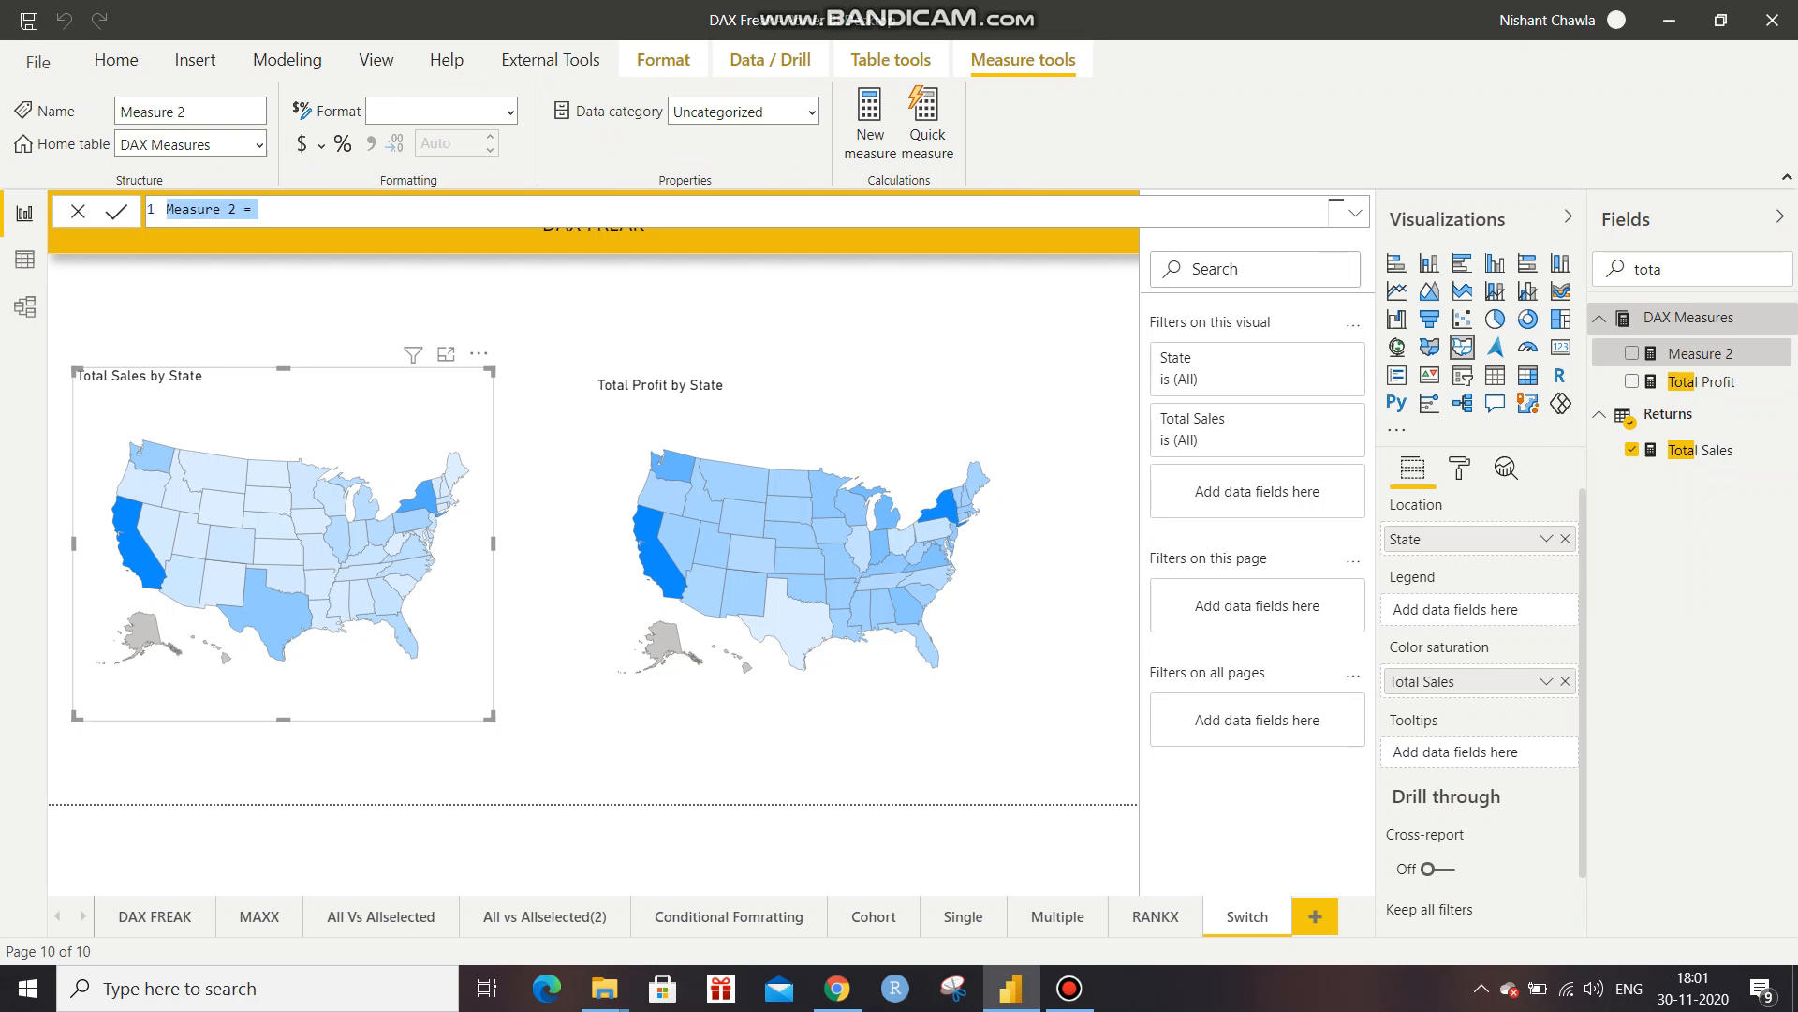
{"action": "type", "text": "Switc"}
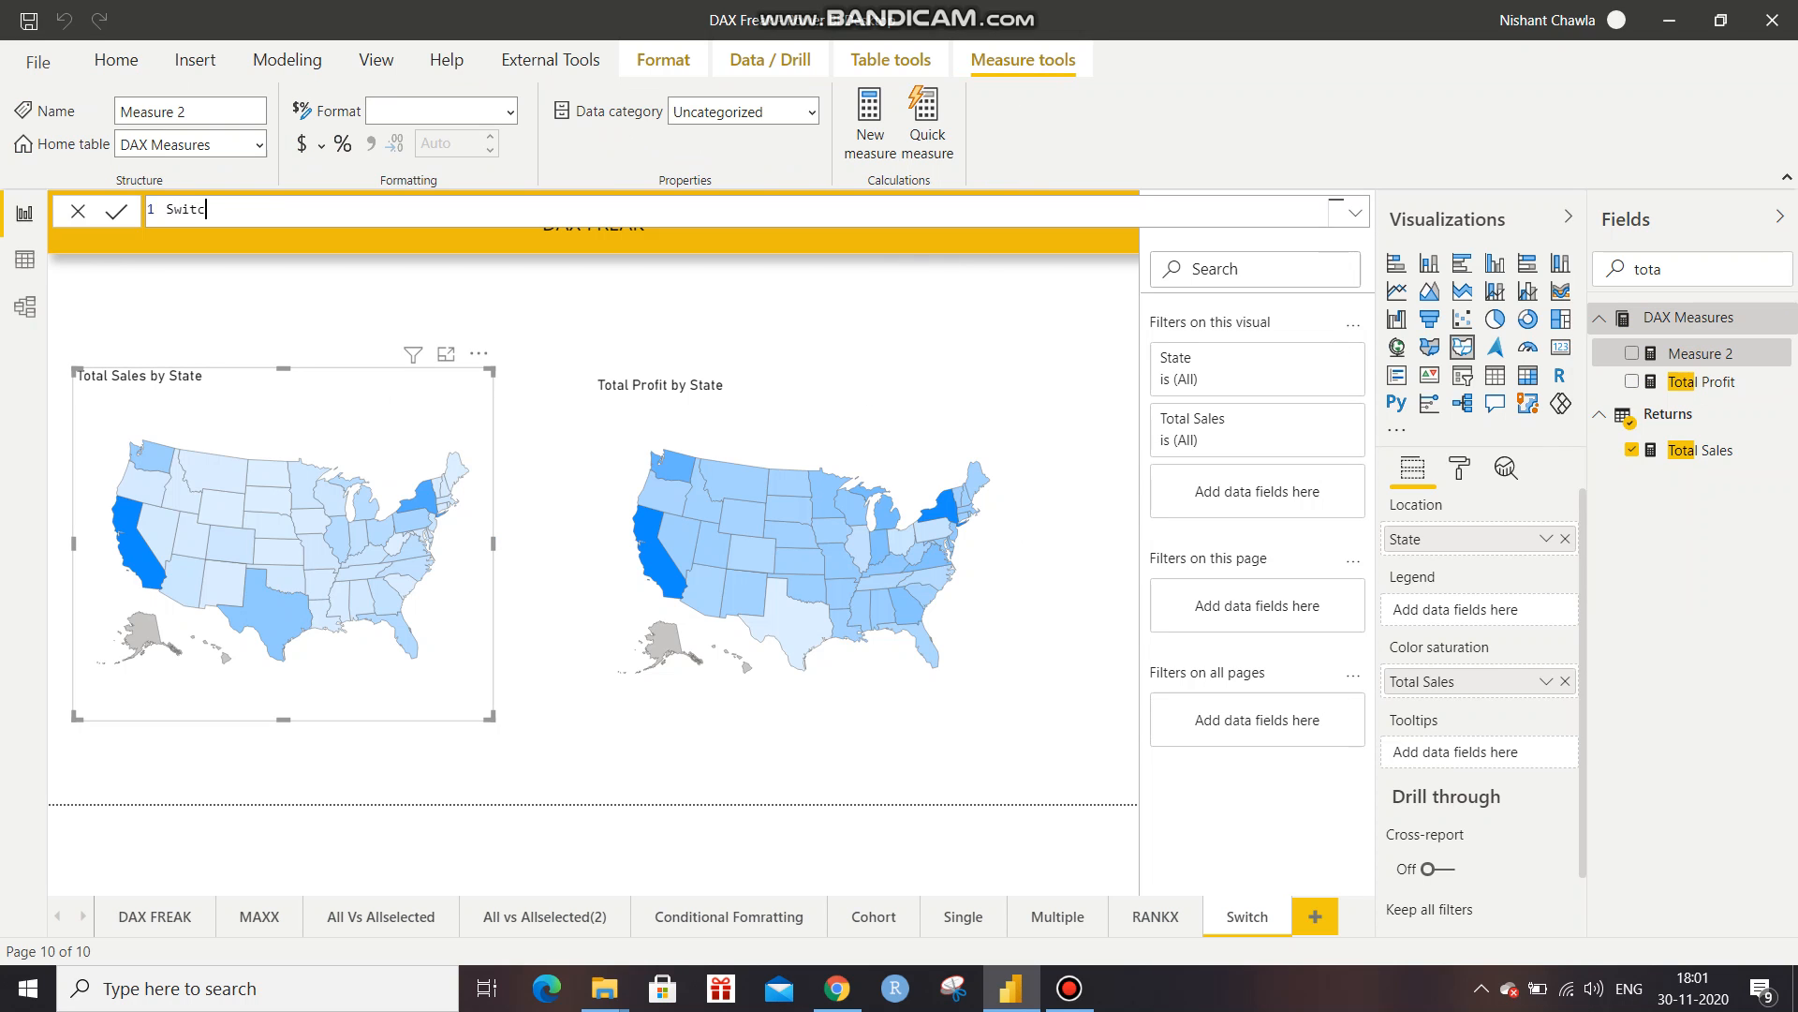
{"action": "type", "text": "h ="}
{"action": "key", "text": "Return"}
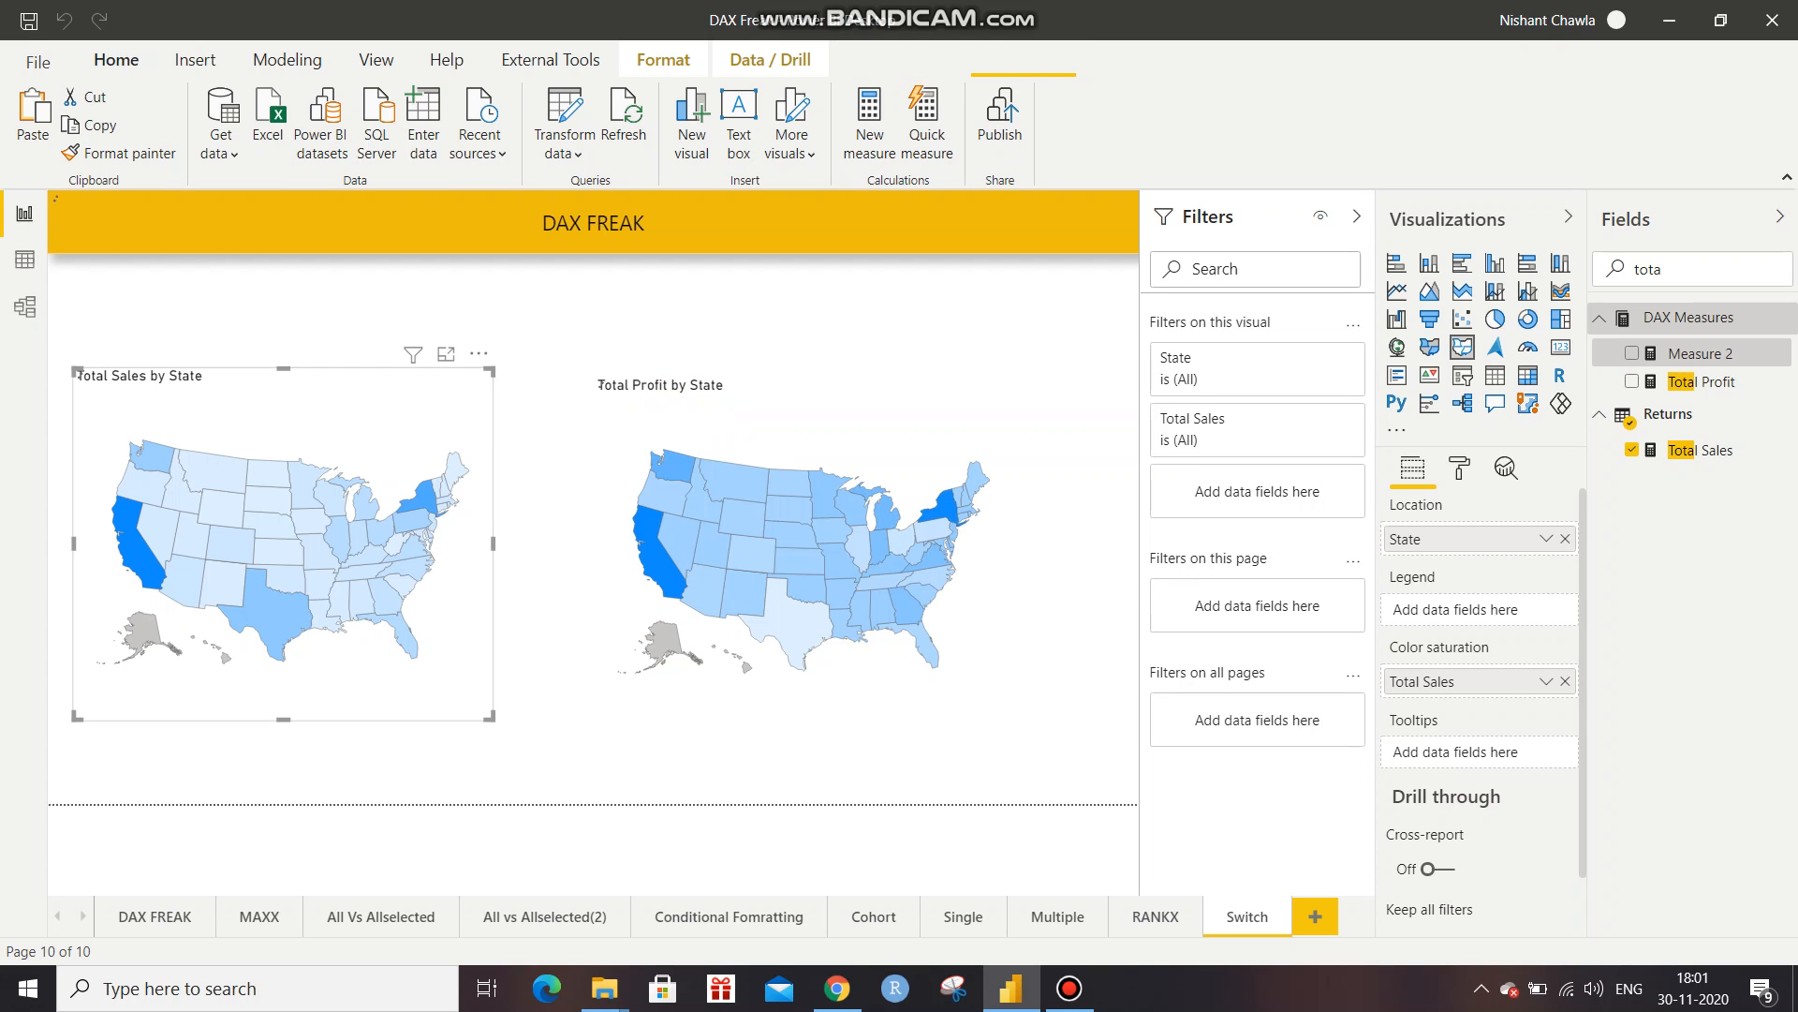
{"action": "left_click", "coordinate": [719, 388]}
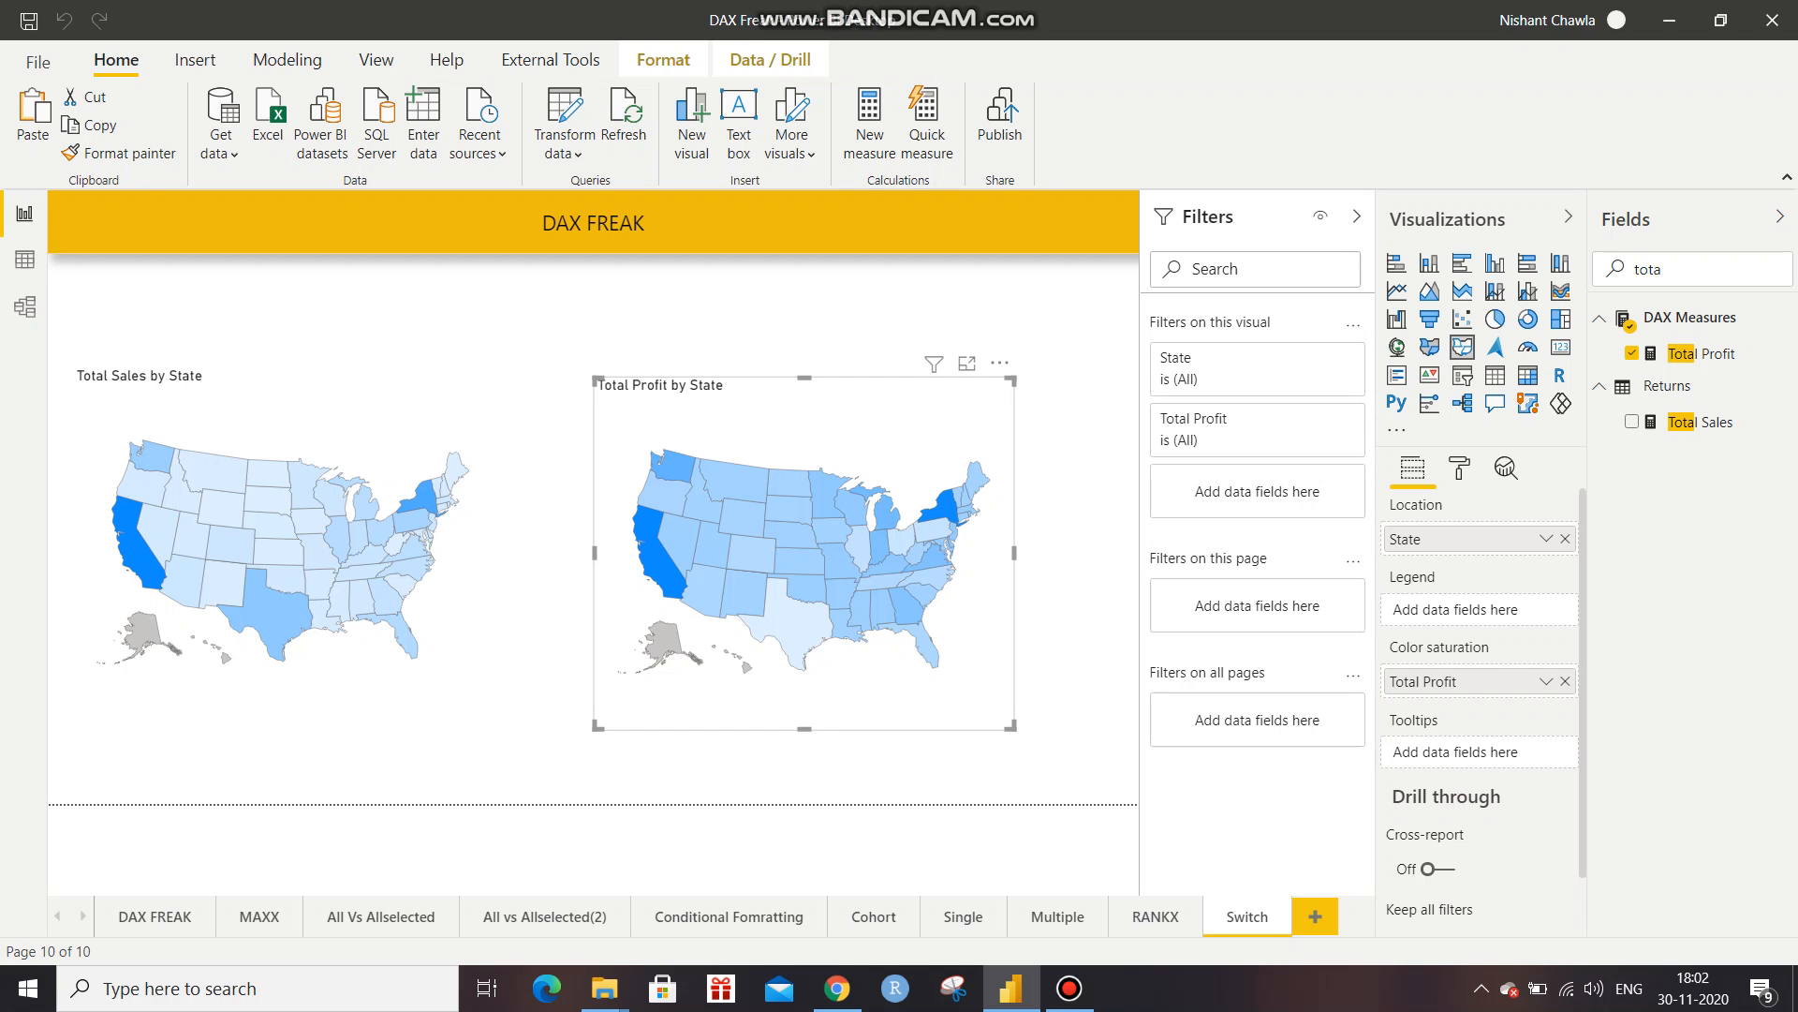
Create and load a manually entered table with one column named KPI containing the rows Sales and Profit.
{"action": "left_click", "coordinate": [287, 59]}
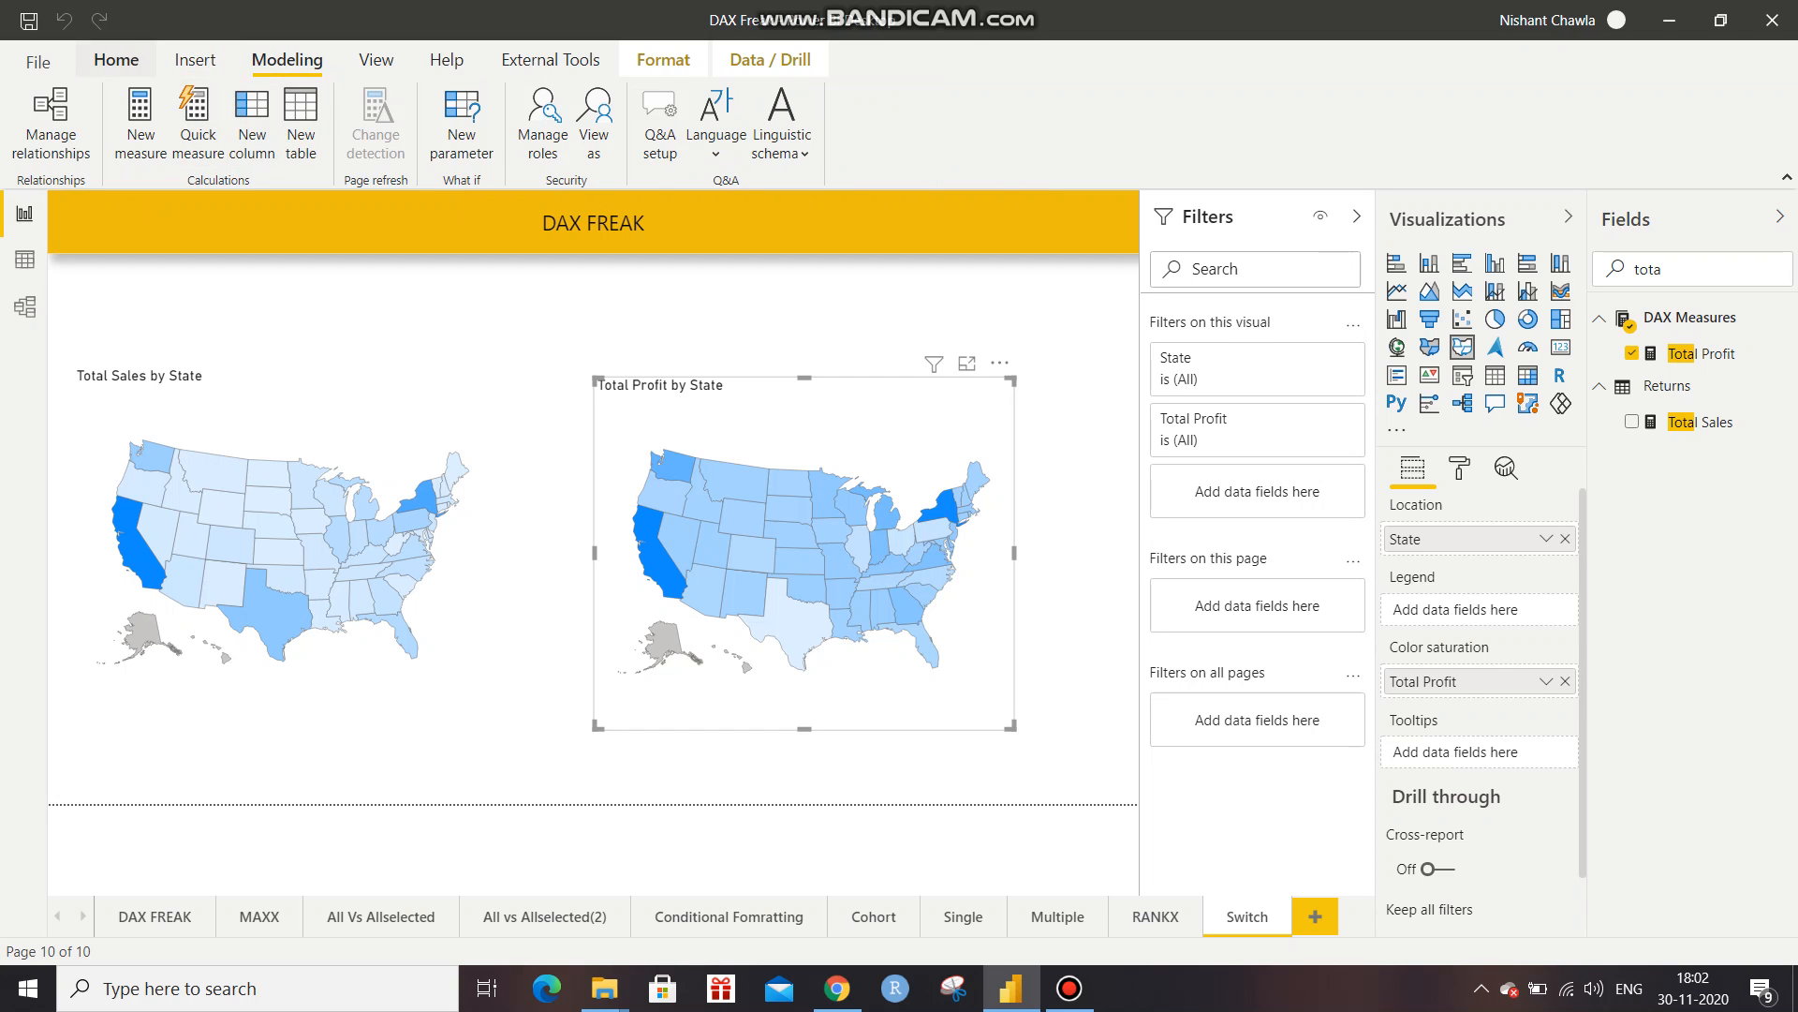
{"action": "left_click", "coordinate": [116, 59]}
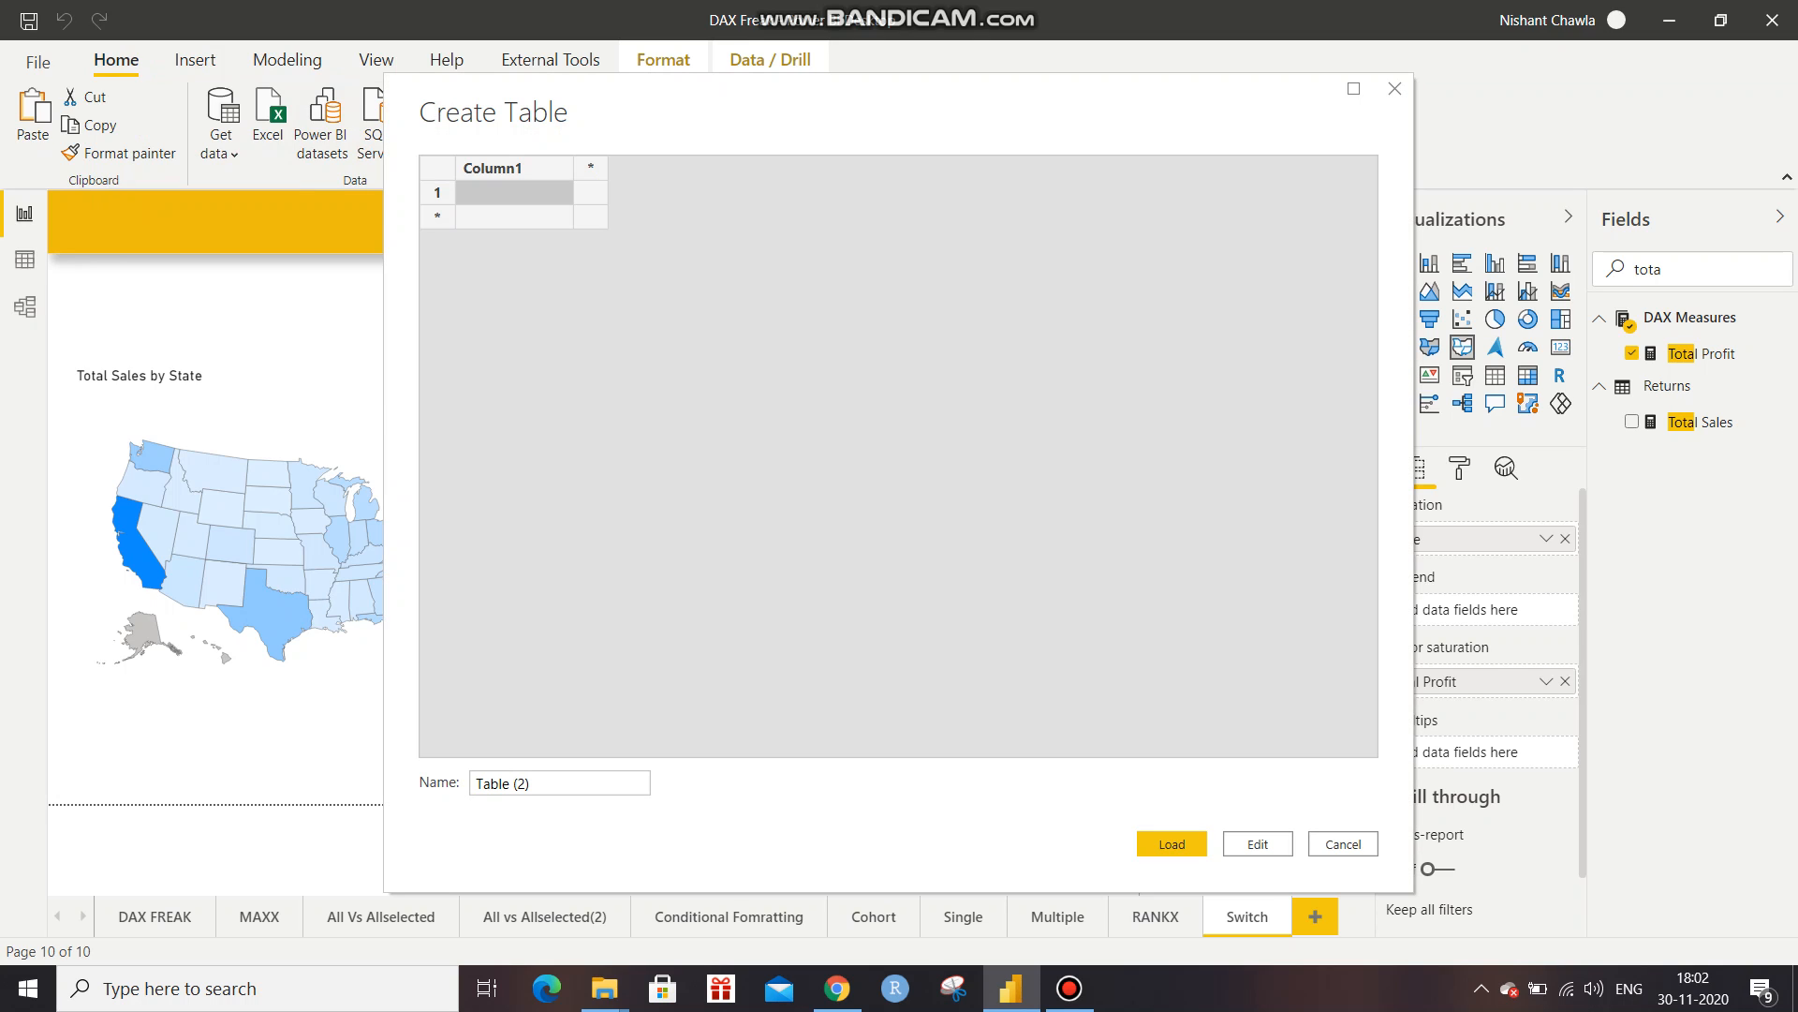
{"action": "double_click", "coordinate": [513, 169]}
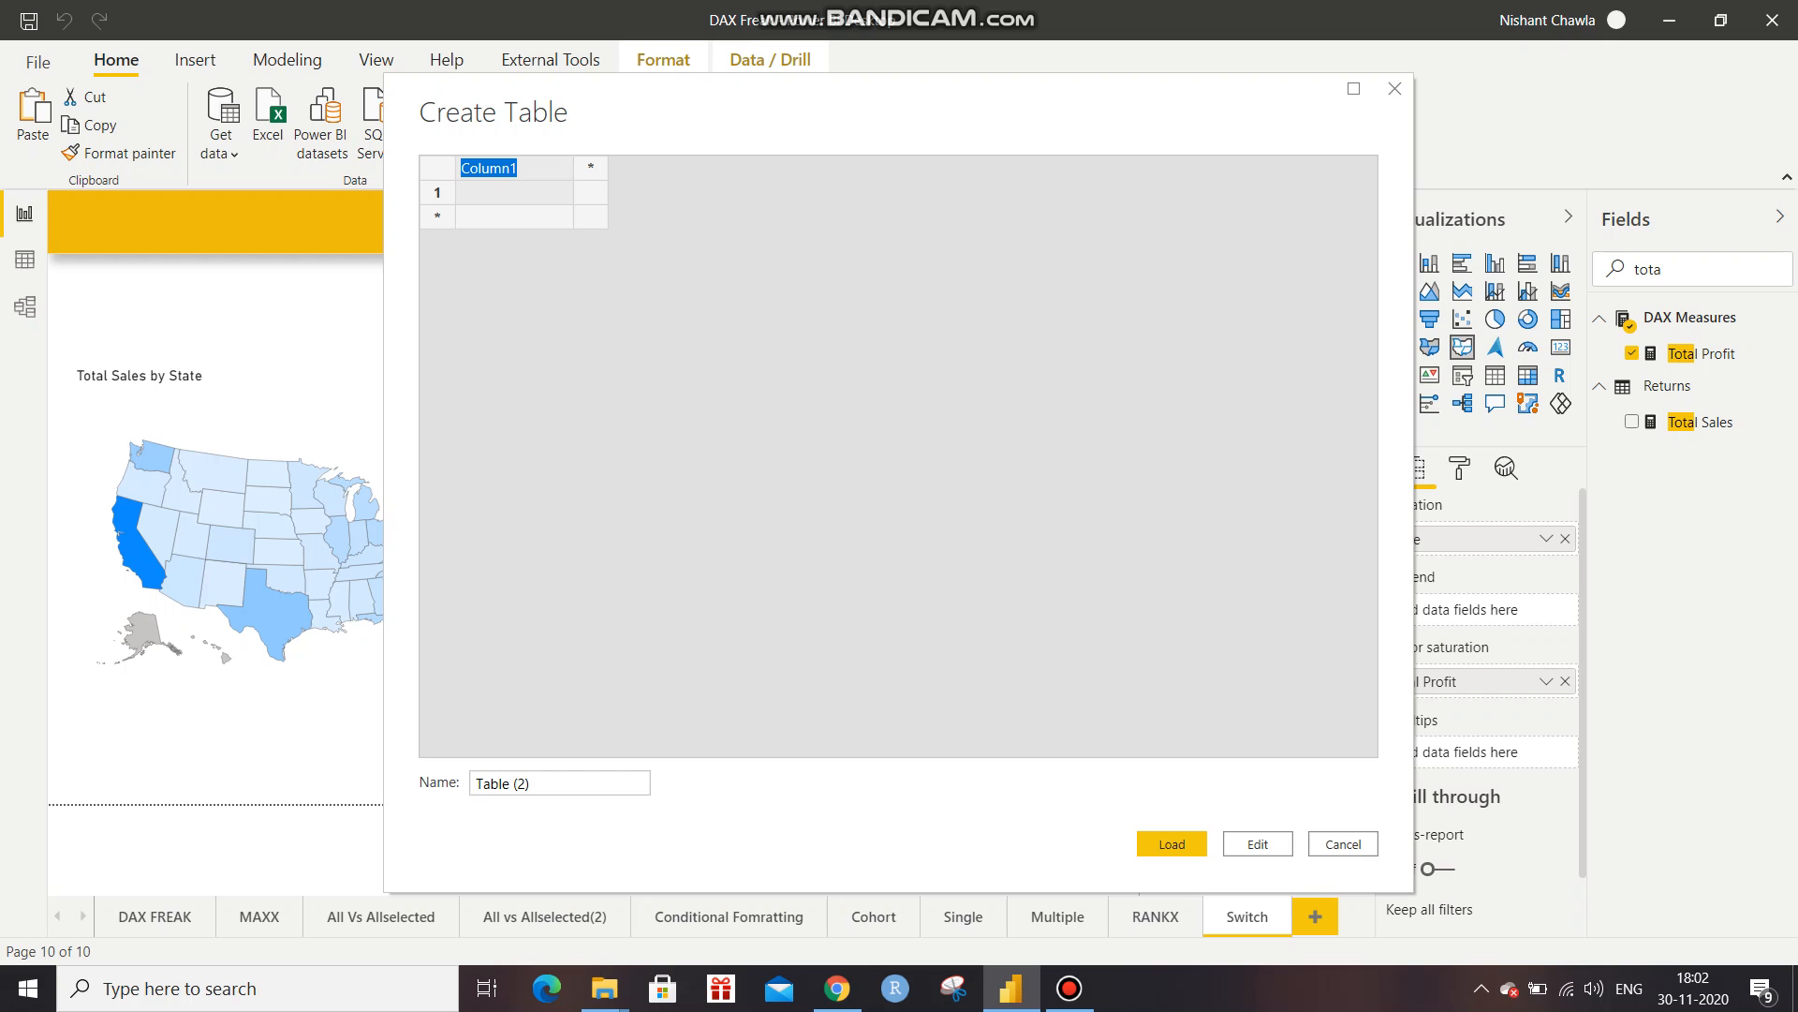
{"action": "type", "text": "KPI"}
{"action": "key", "text": "Return"}
{"action": "type", "text": "Sales"}
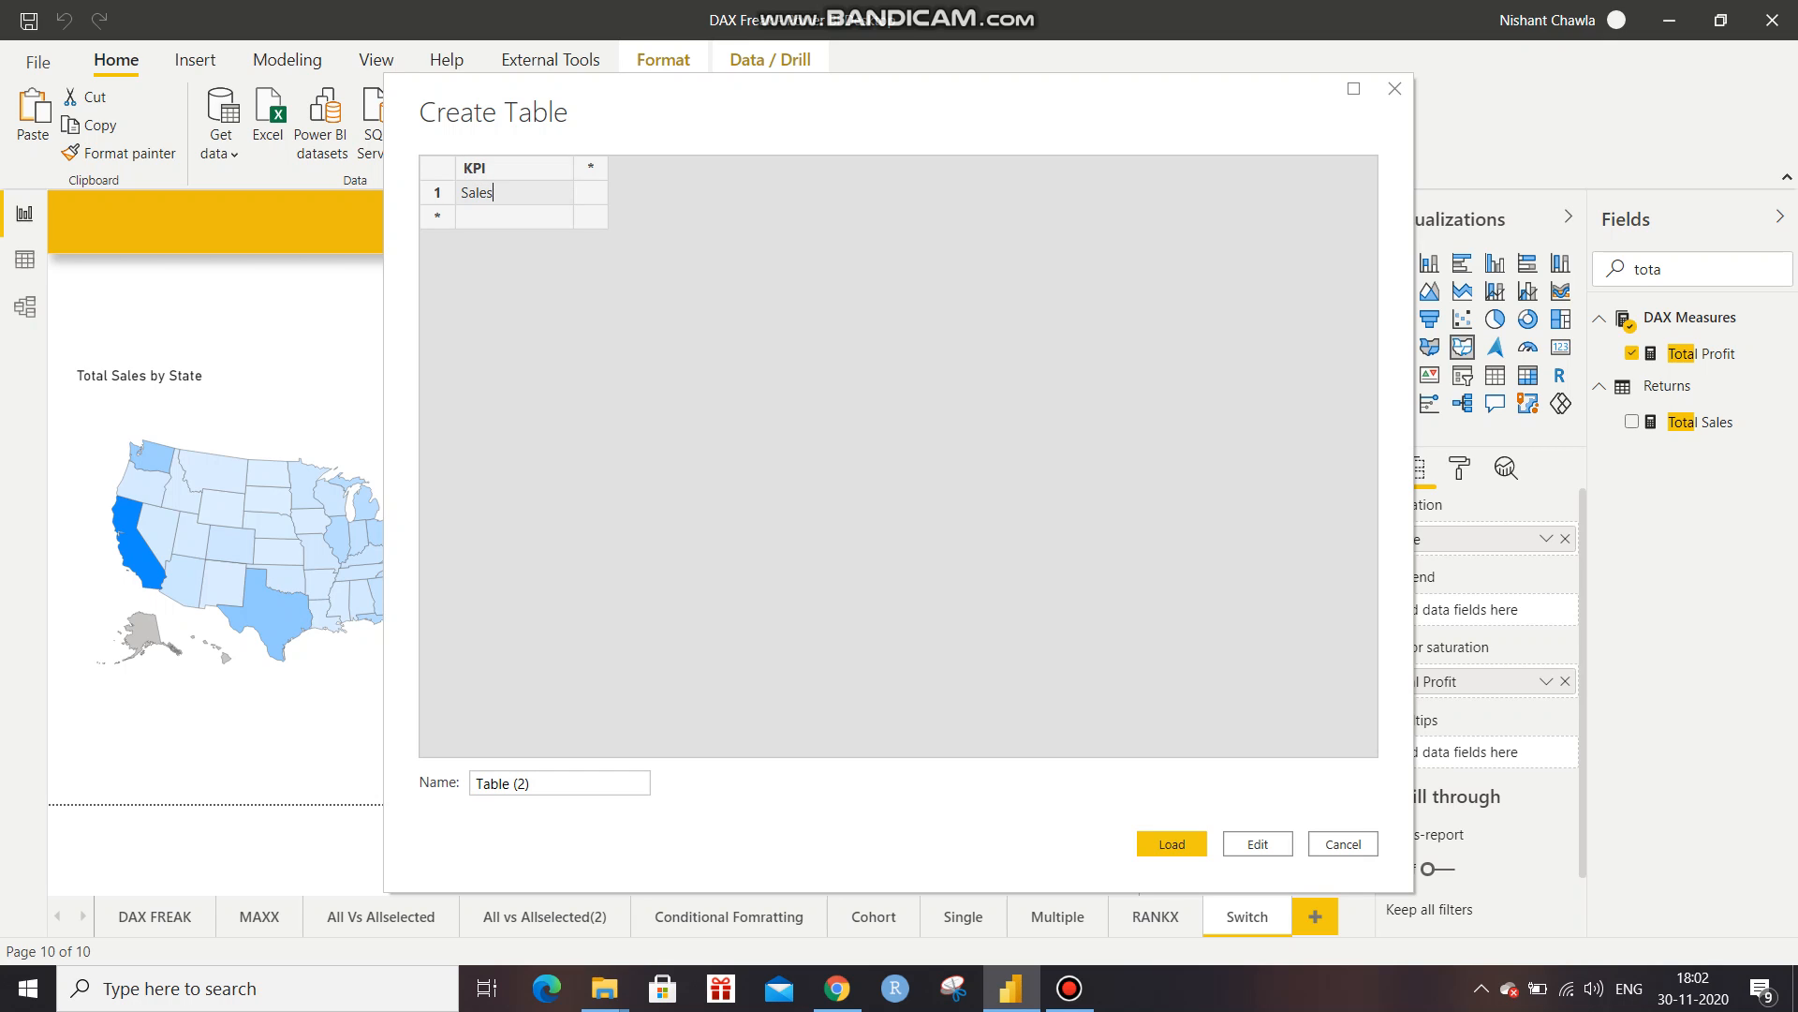
{"action": "key", "text": "Return"}
{"action": "type", "text": "Profit"}
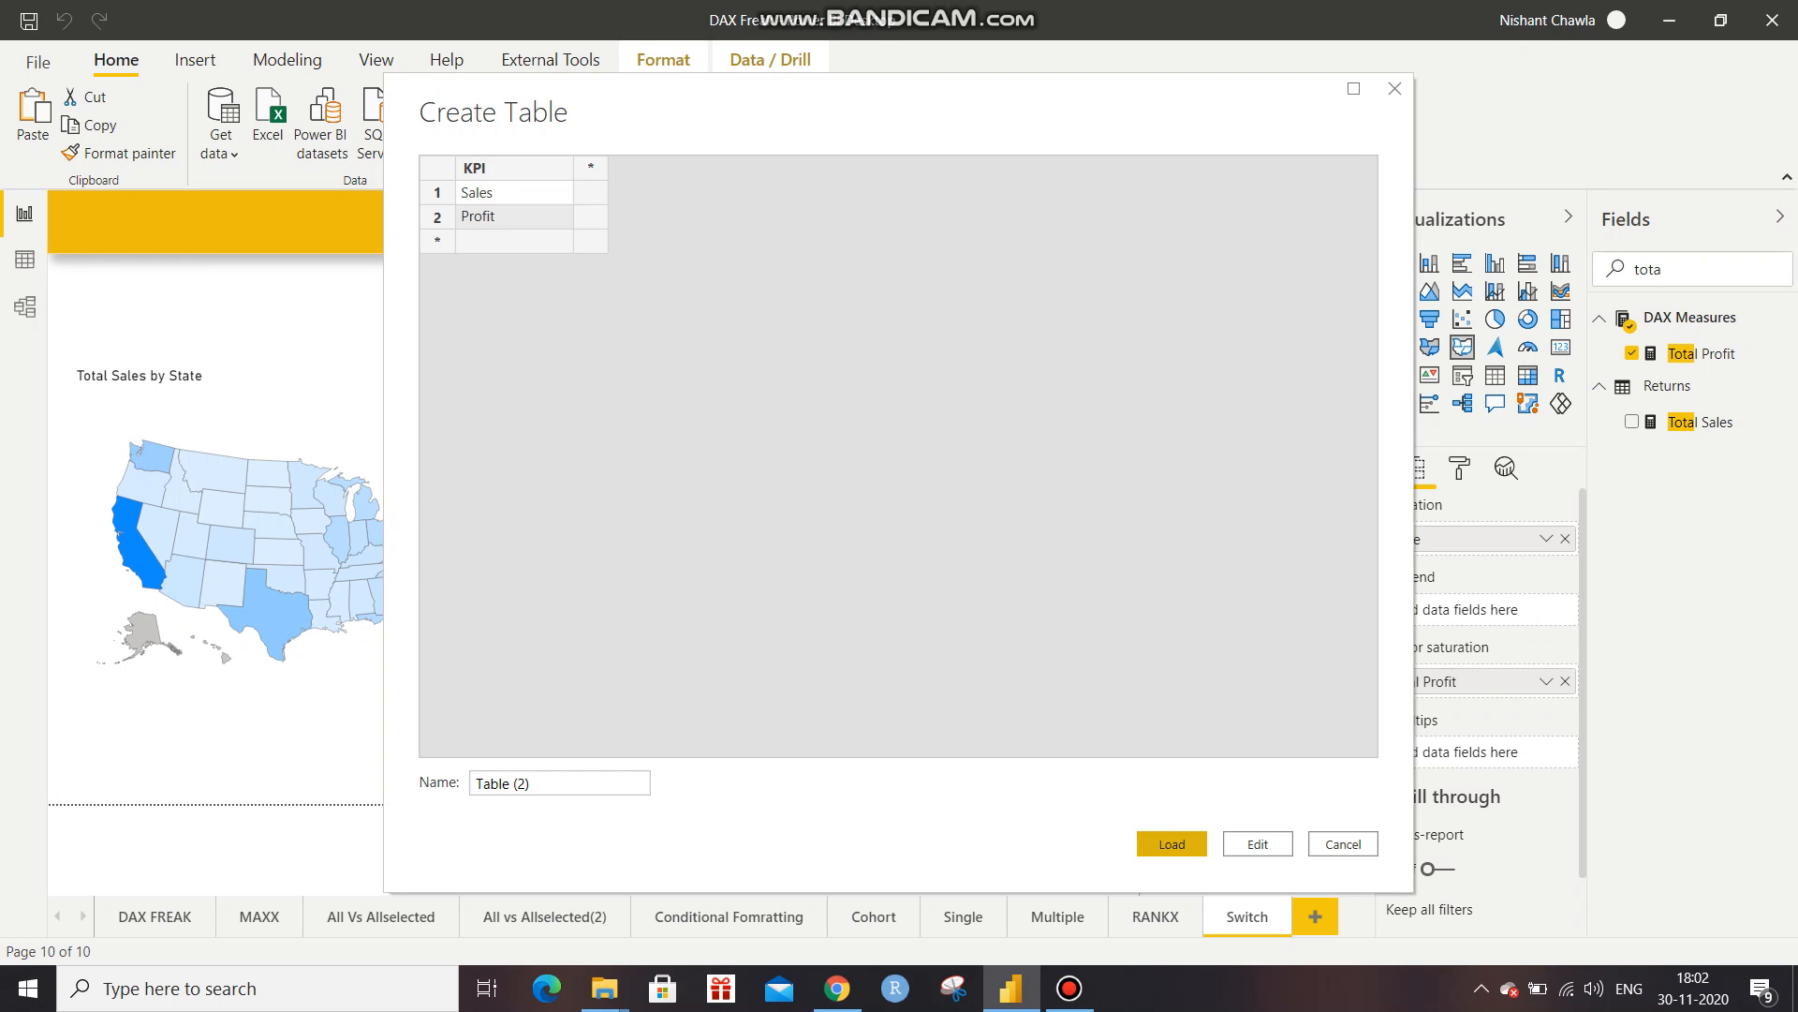
{"action": "left_click", "coordinate": [1172, 844]}
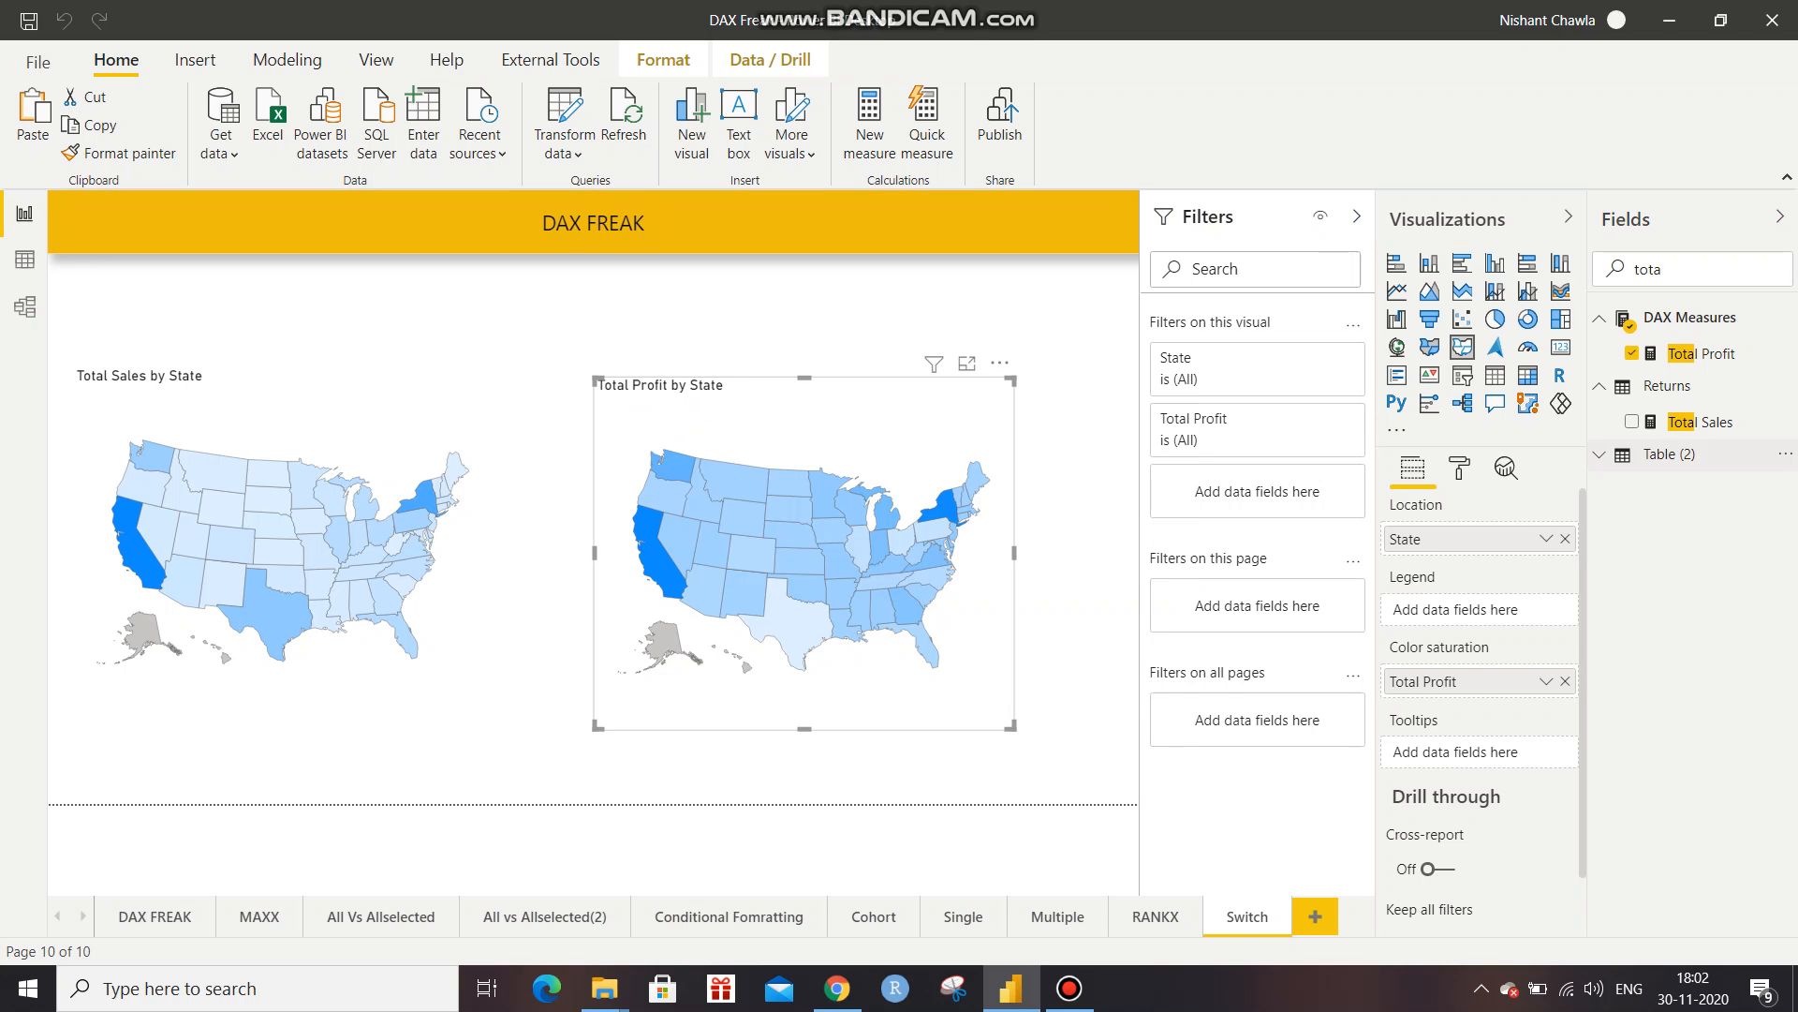
Add a slicer to the page using the KPI field of Table (2).
{"action": "left_click", "coordinate": [1669, 454]}
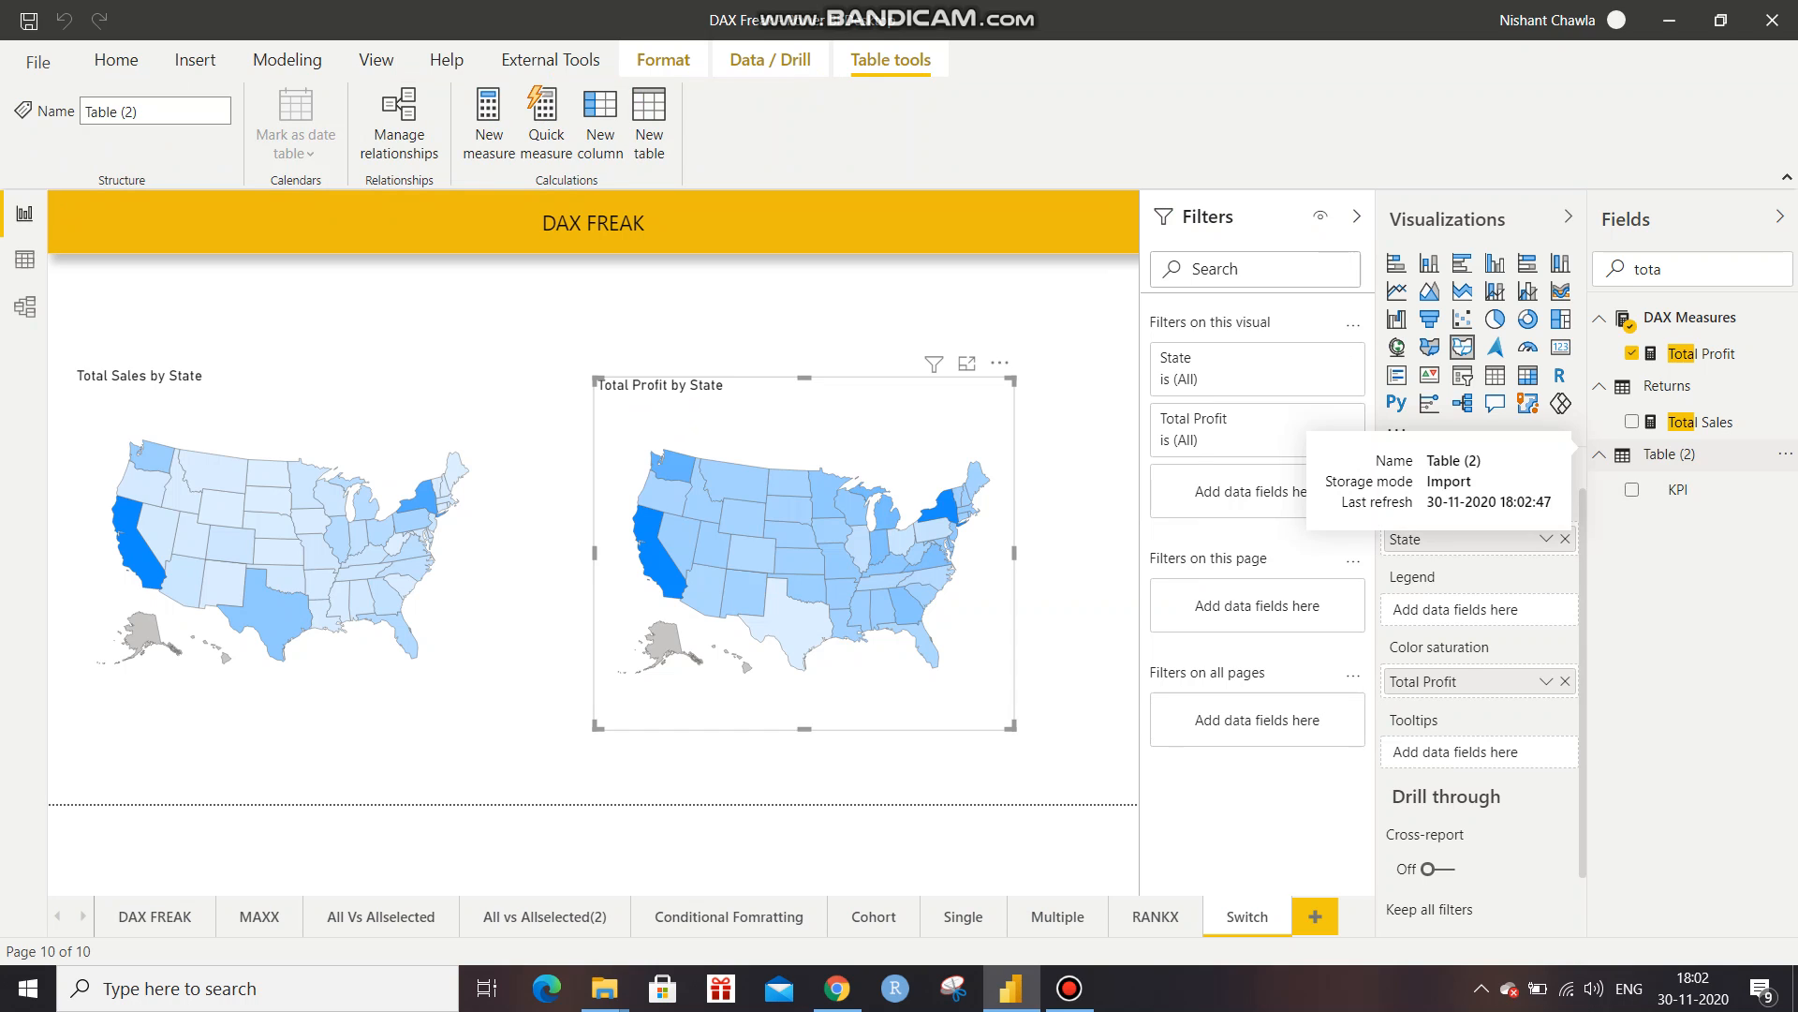
{"action": "left_click", "coordinate": [1077, 525]}
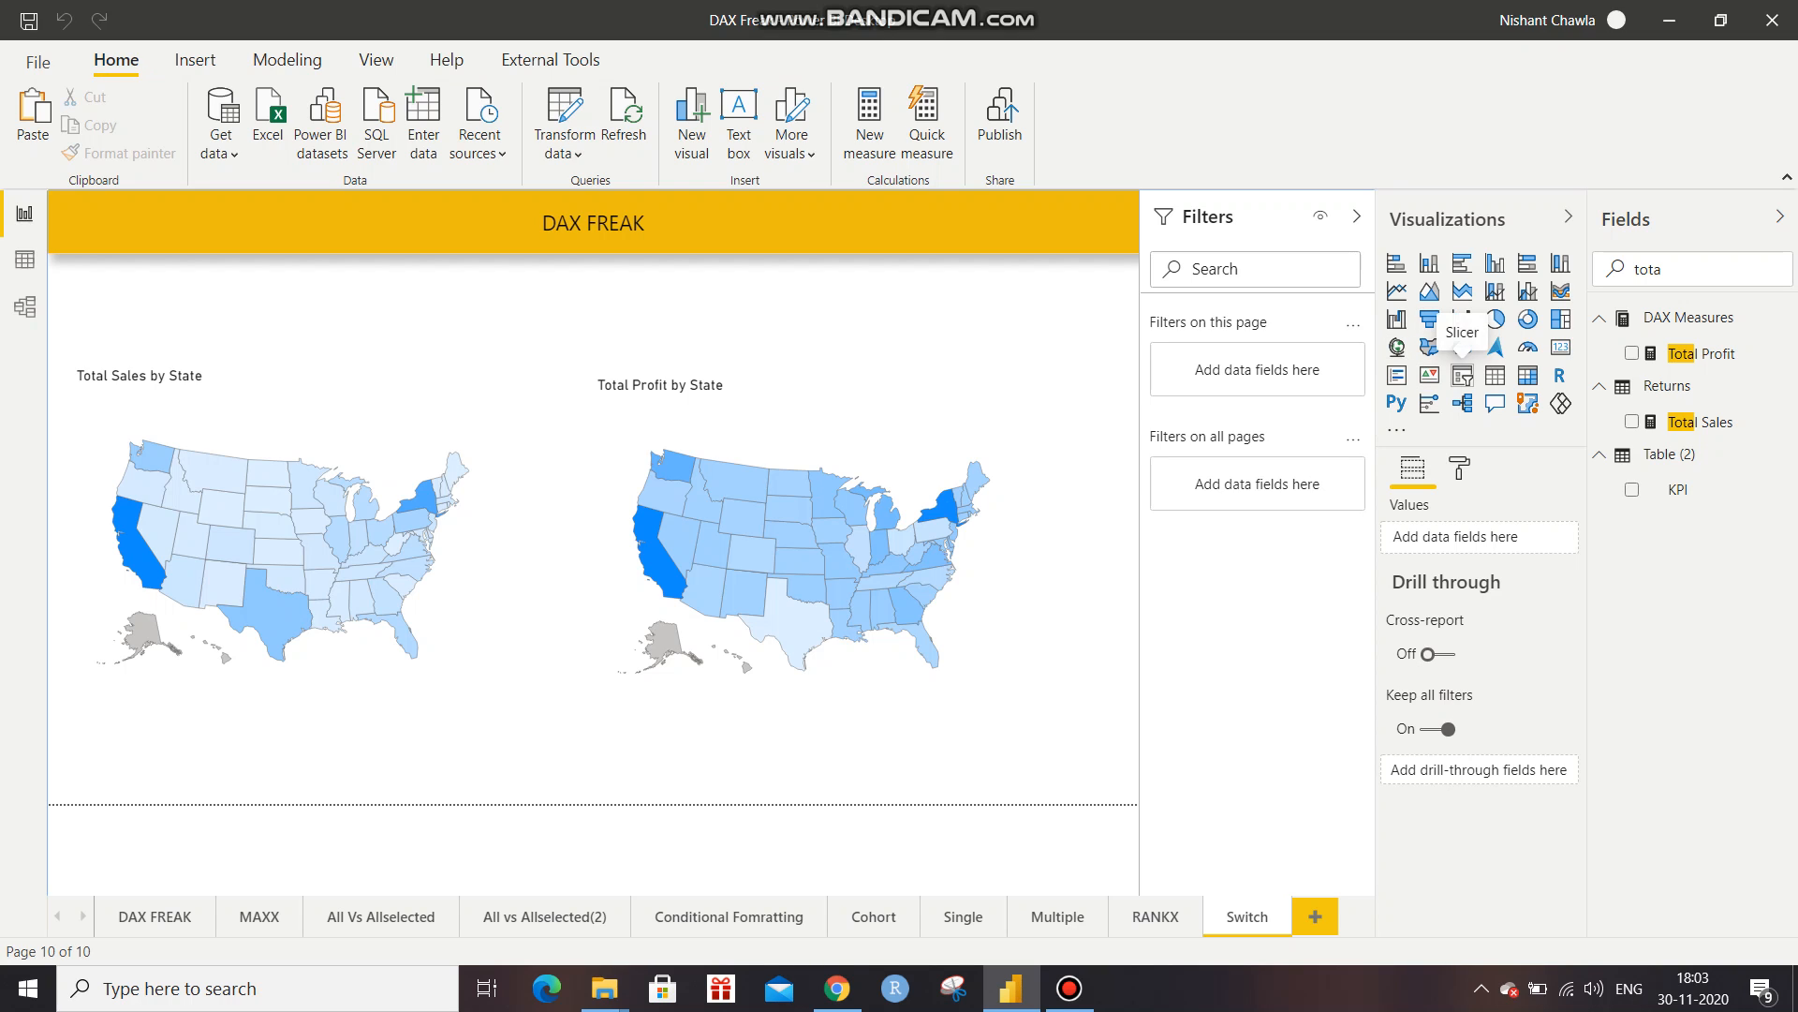
{"action": "left_click", "coordinate": [1462, 375]}
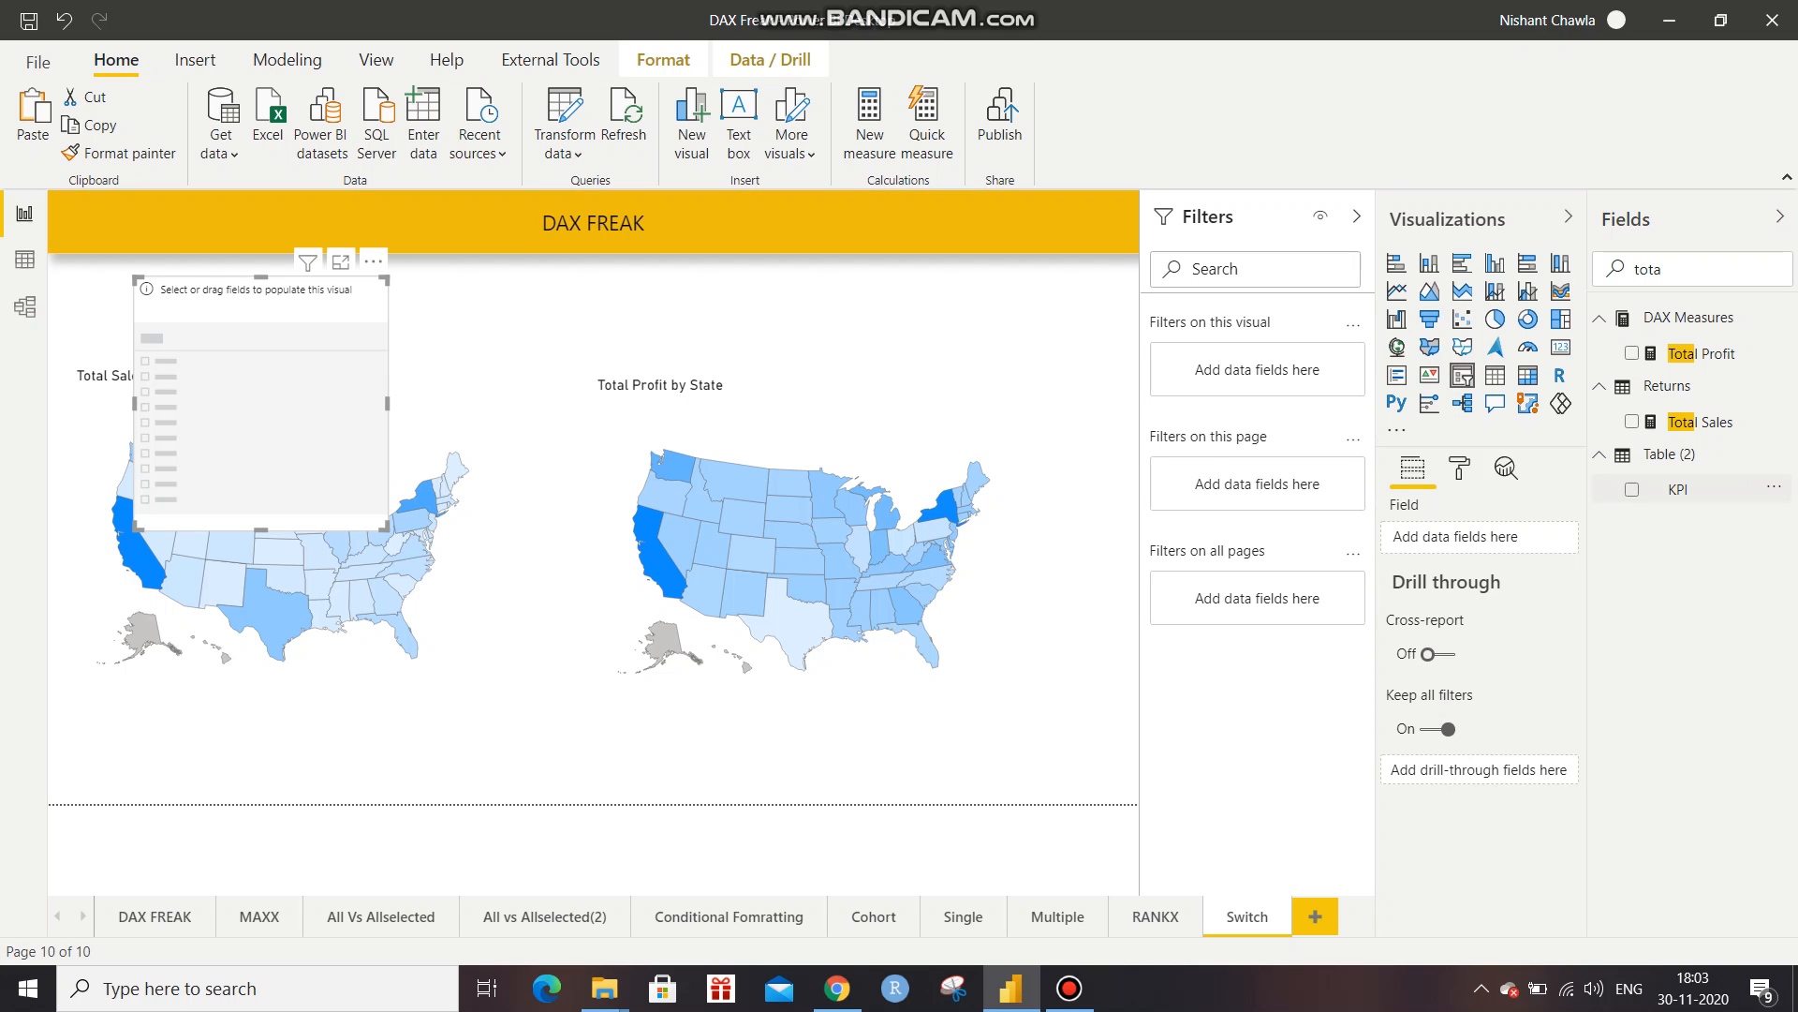
{"action": "left_click", "coordinate": [1632, 489]}
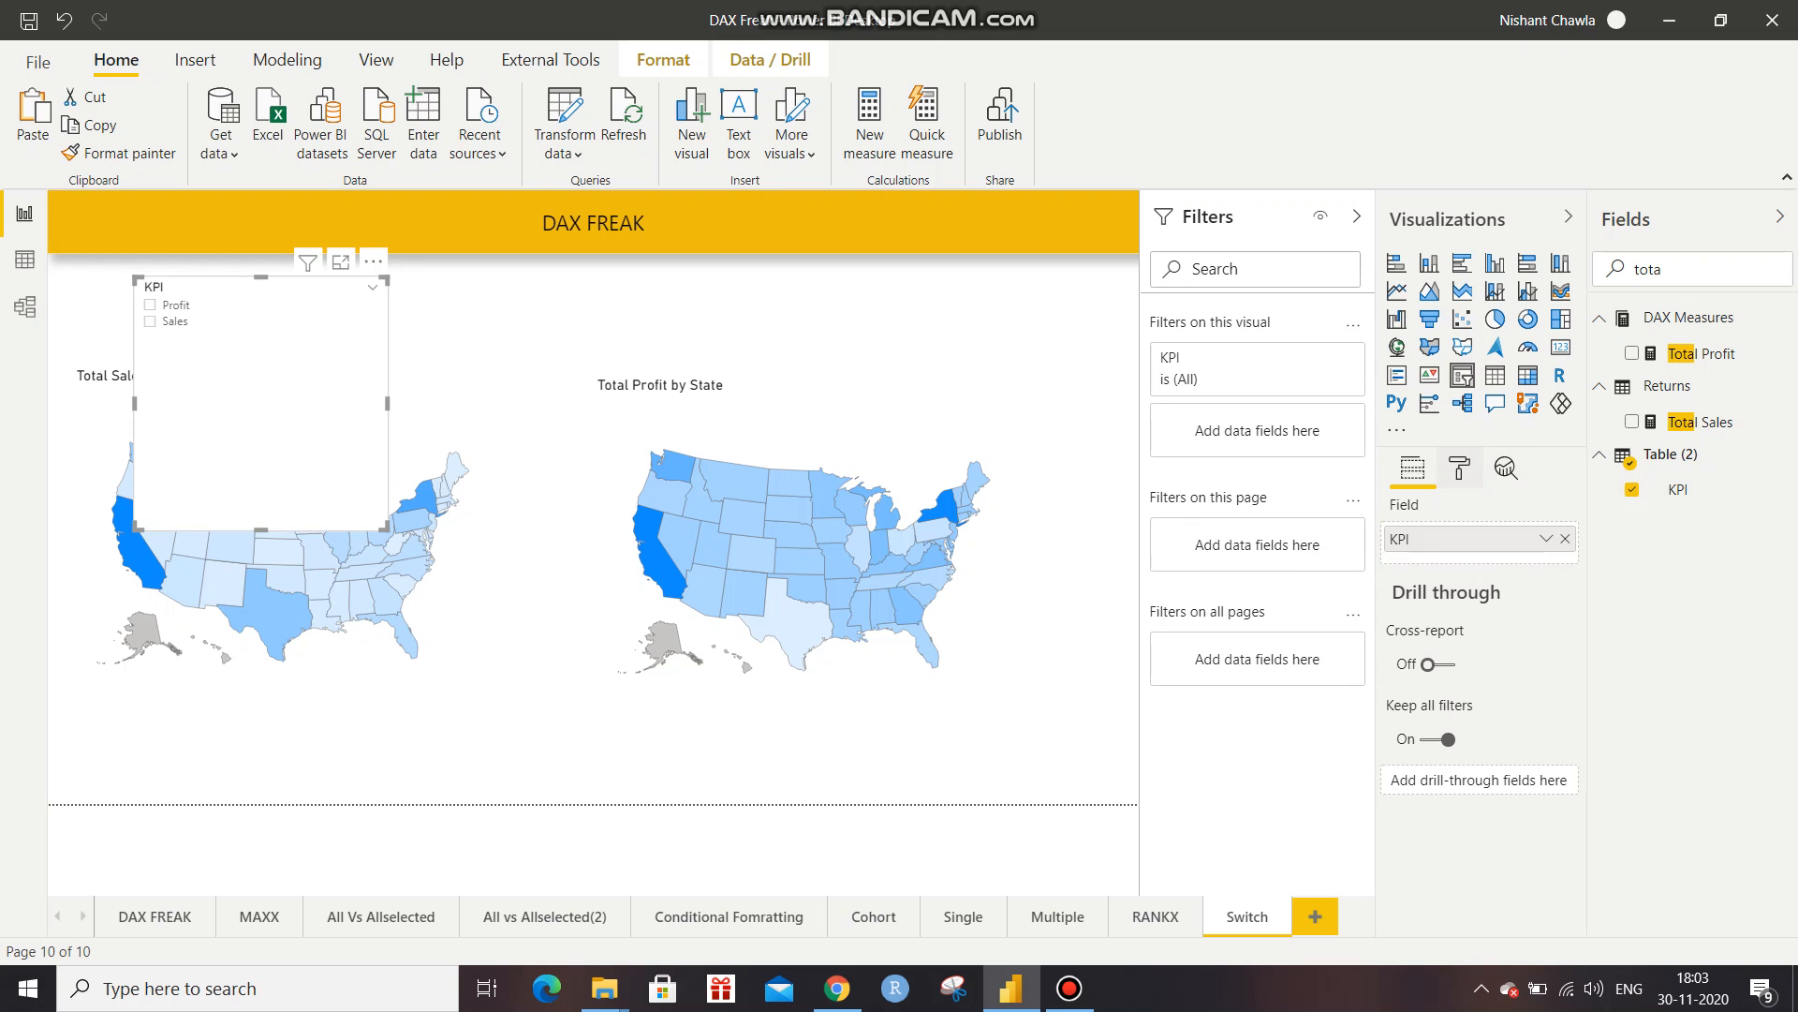
Turn on single select for the KPI slicer and shorten it so it sits above the Total Sales map.
{"action": "left_click", "coordinate": [1459, 469]}
{"action": "left_click", "coordinate": [1460, 597]}
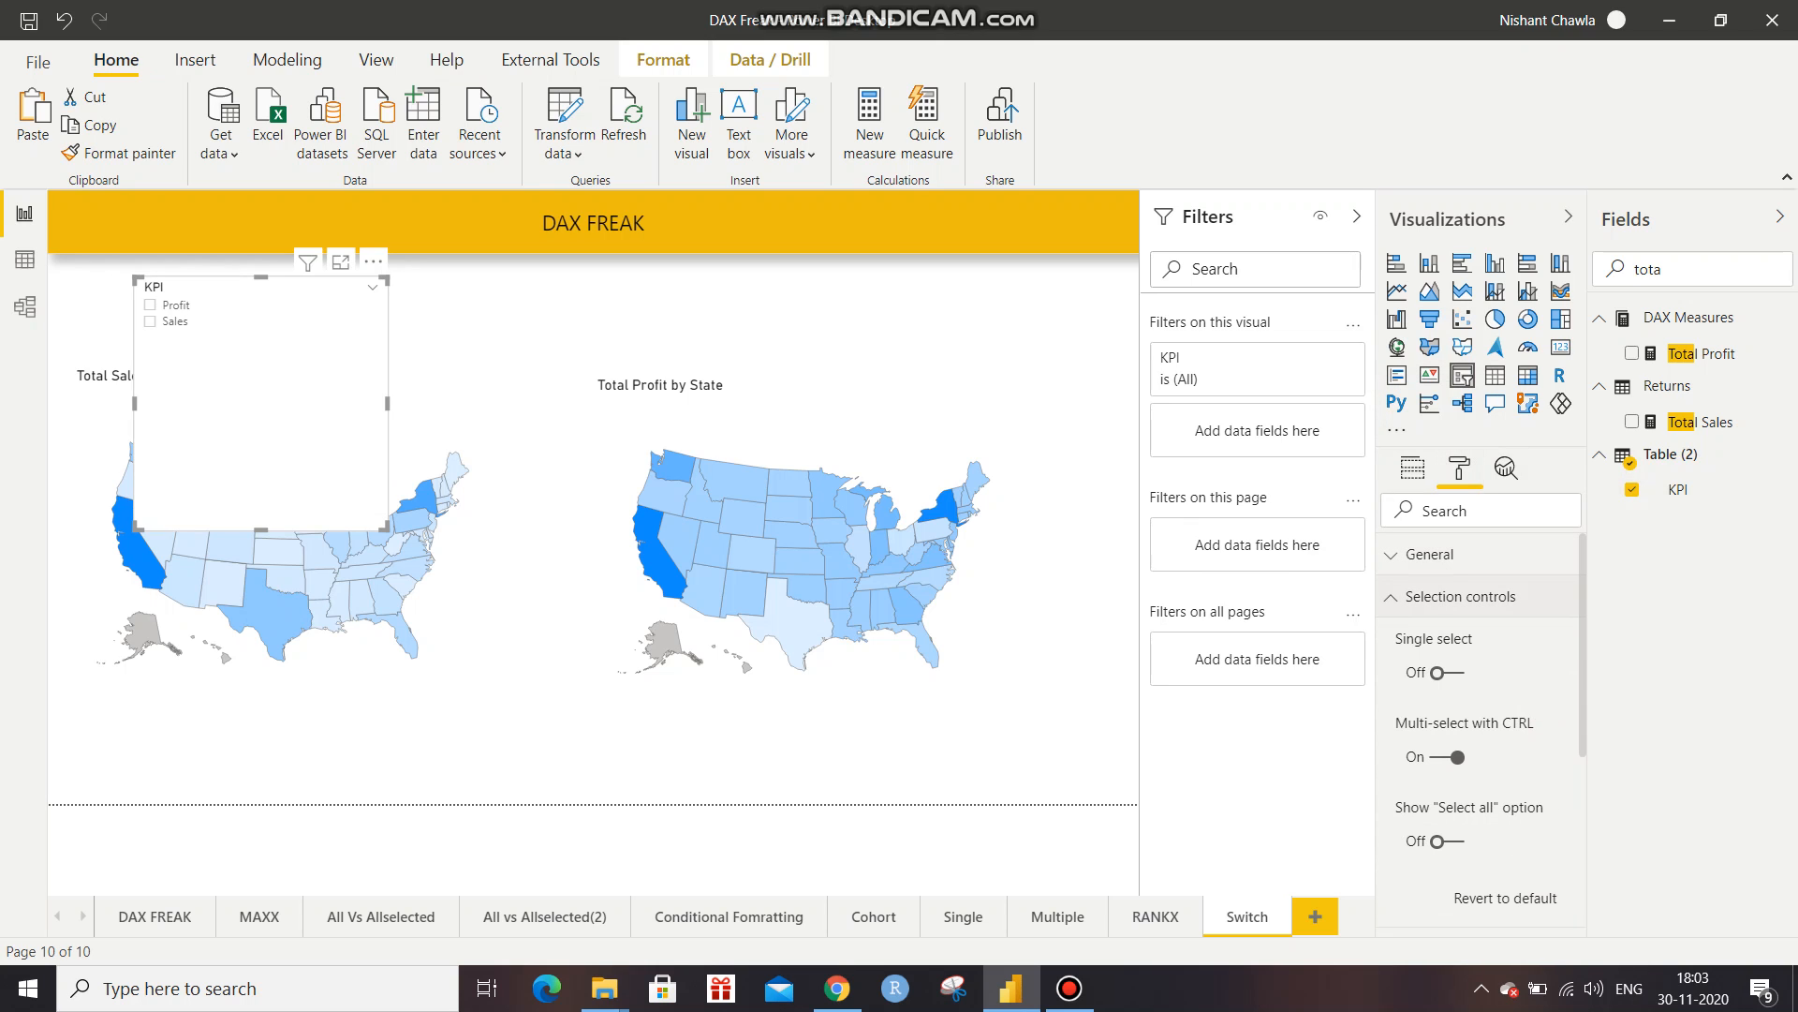
{"action": "left_click", "coordinate": [1447, 672]}
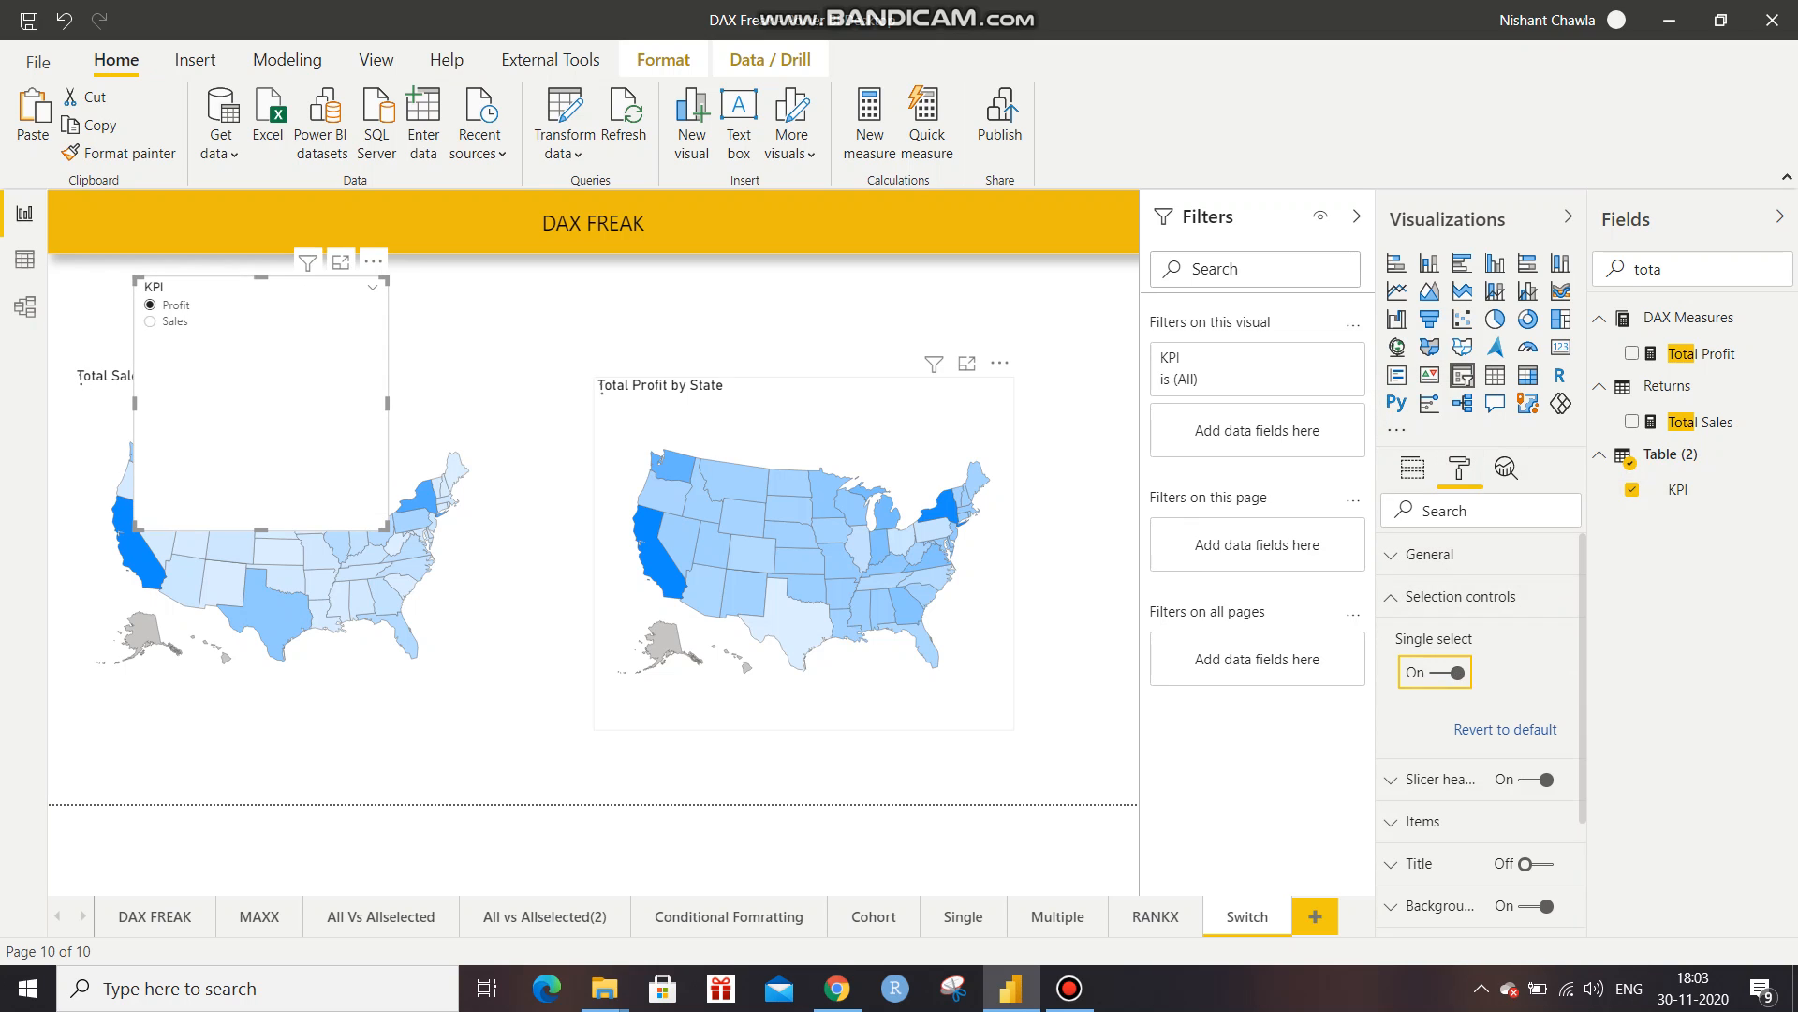
{"action": "left_click_drag", "start_coordinate": [262, 530], "coordinate": [261, 335]}
Delete the Total Profit map and collapse the side panes and ribbon to widen the report canvas.
{"action": "left_click", "coordinate": [804, 417]}
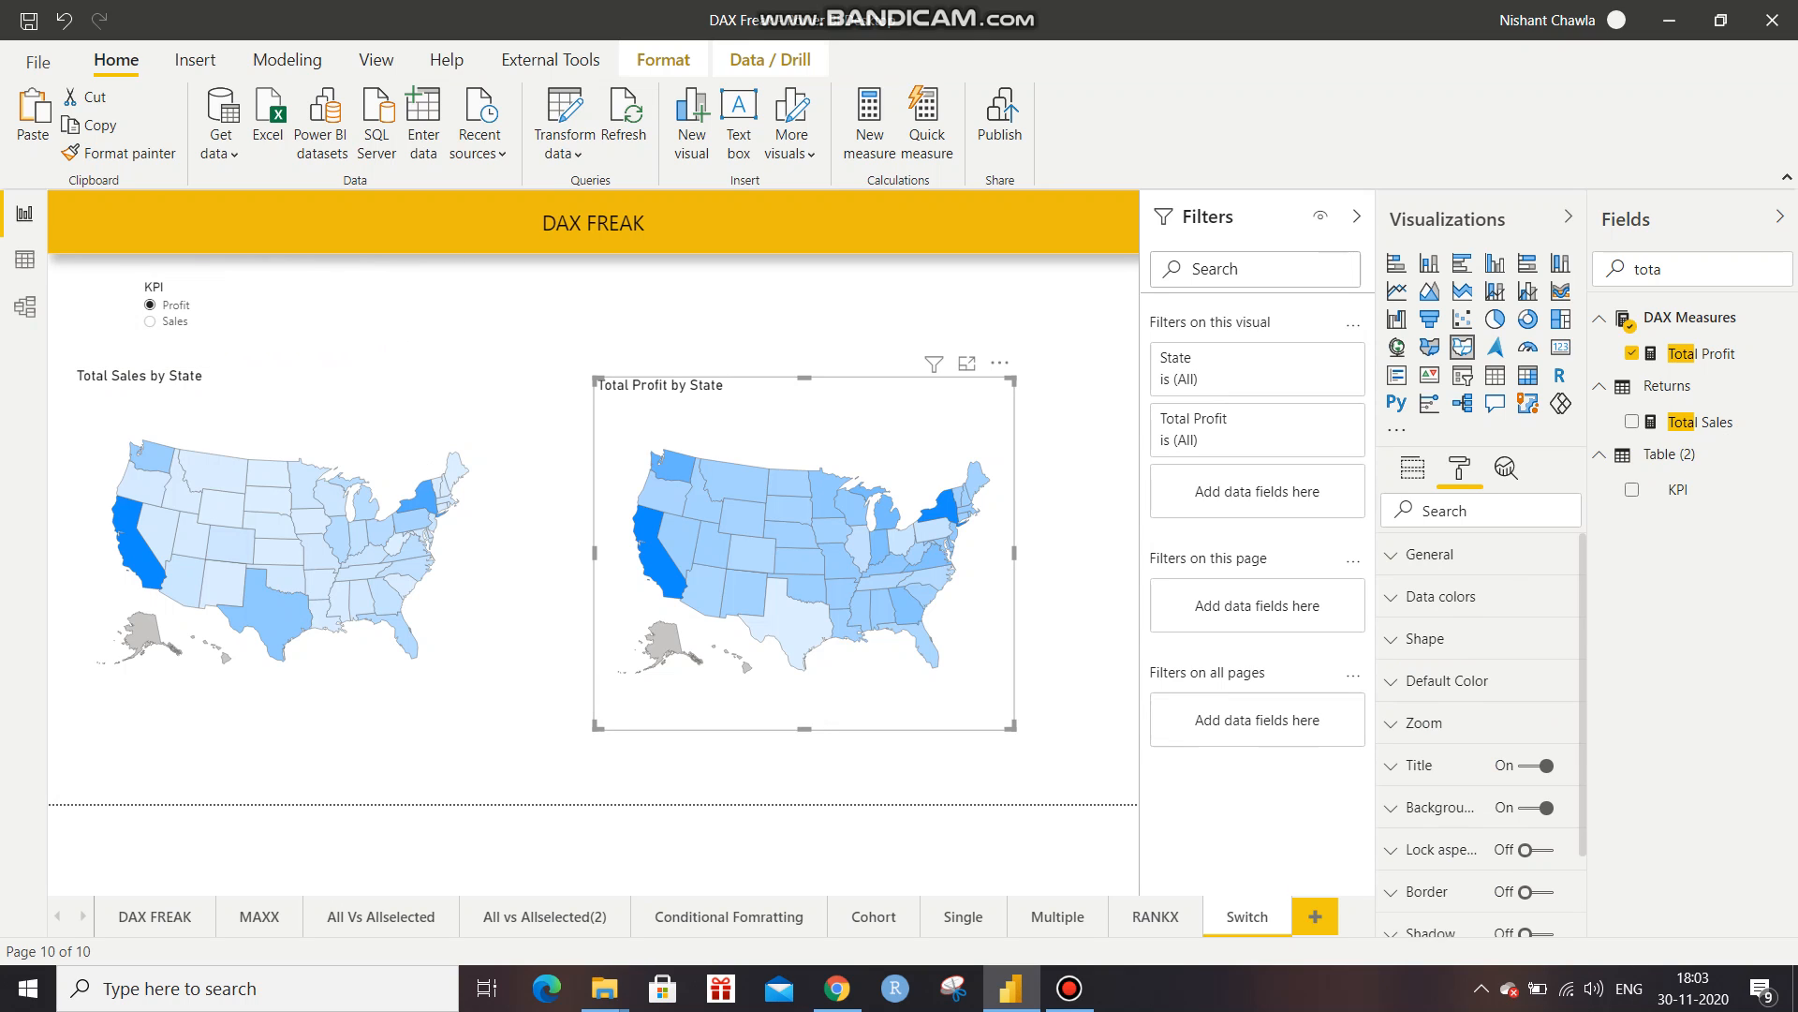
{"action": "key", "text": "Delete"}
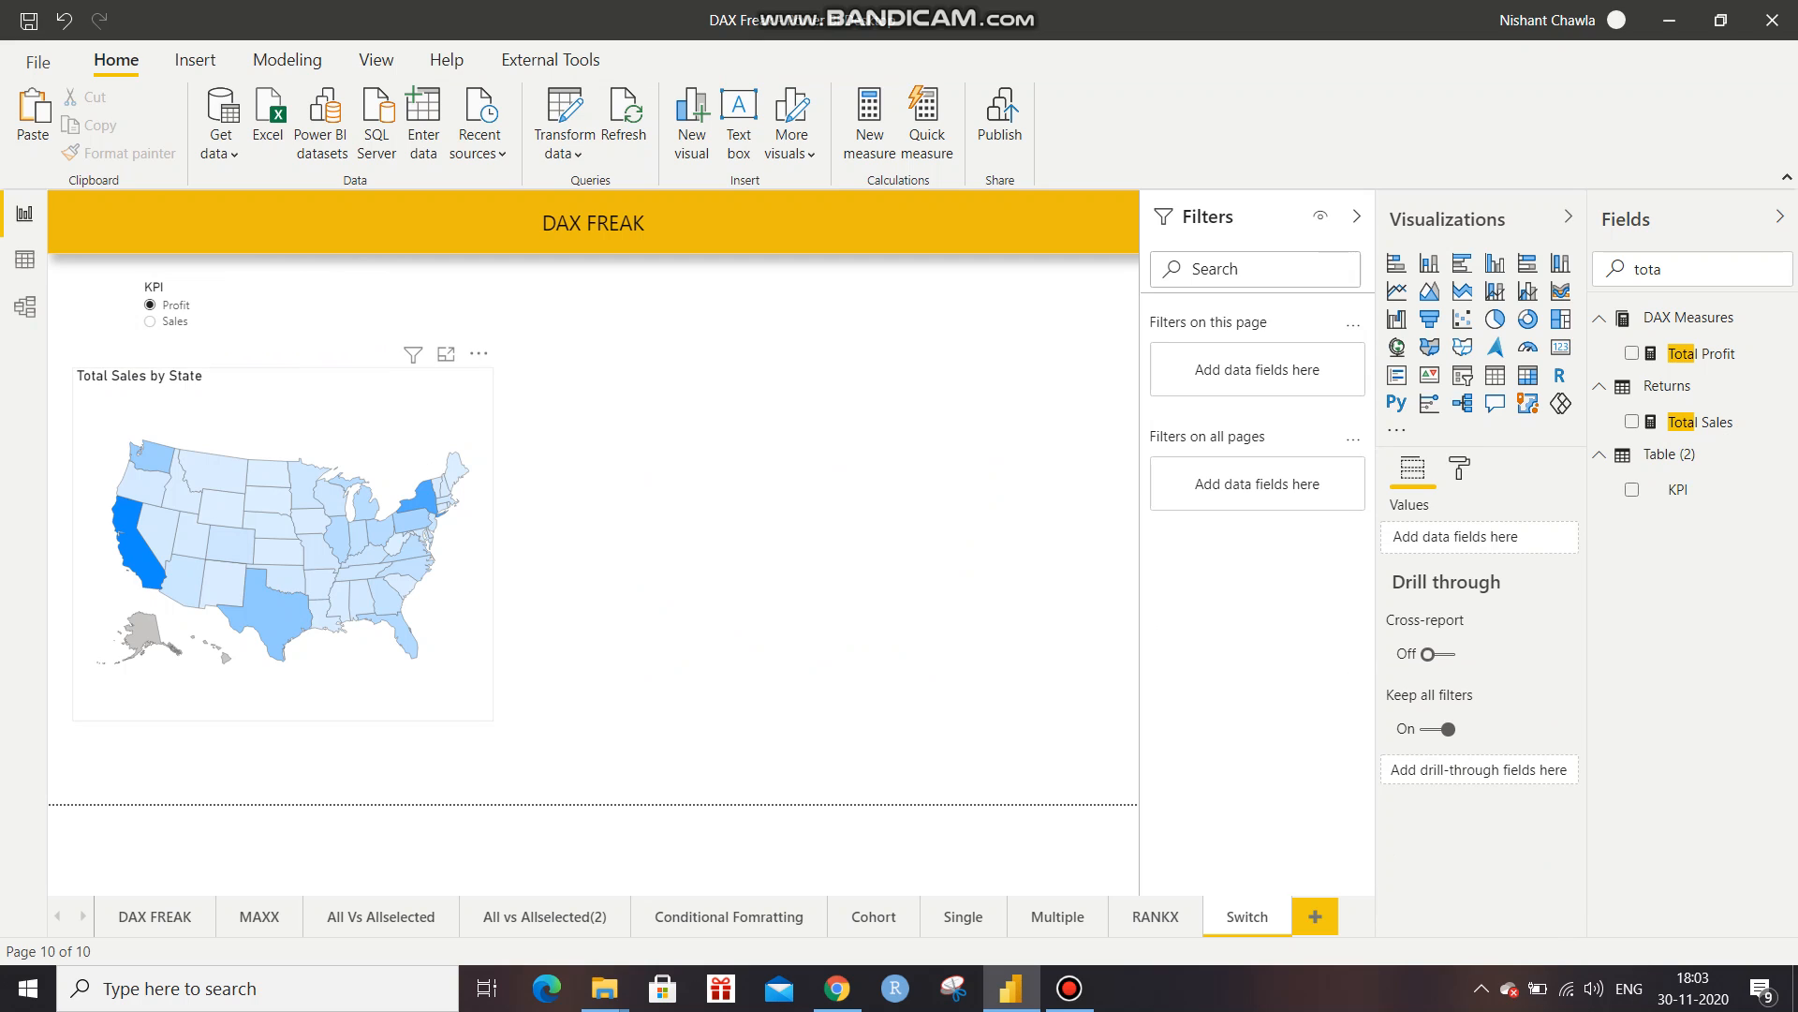
{"action": "left_click", "coordinate": [314, 403]}
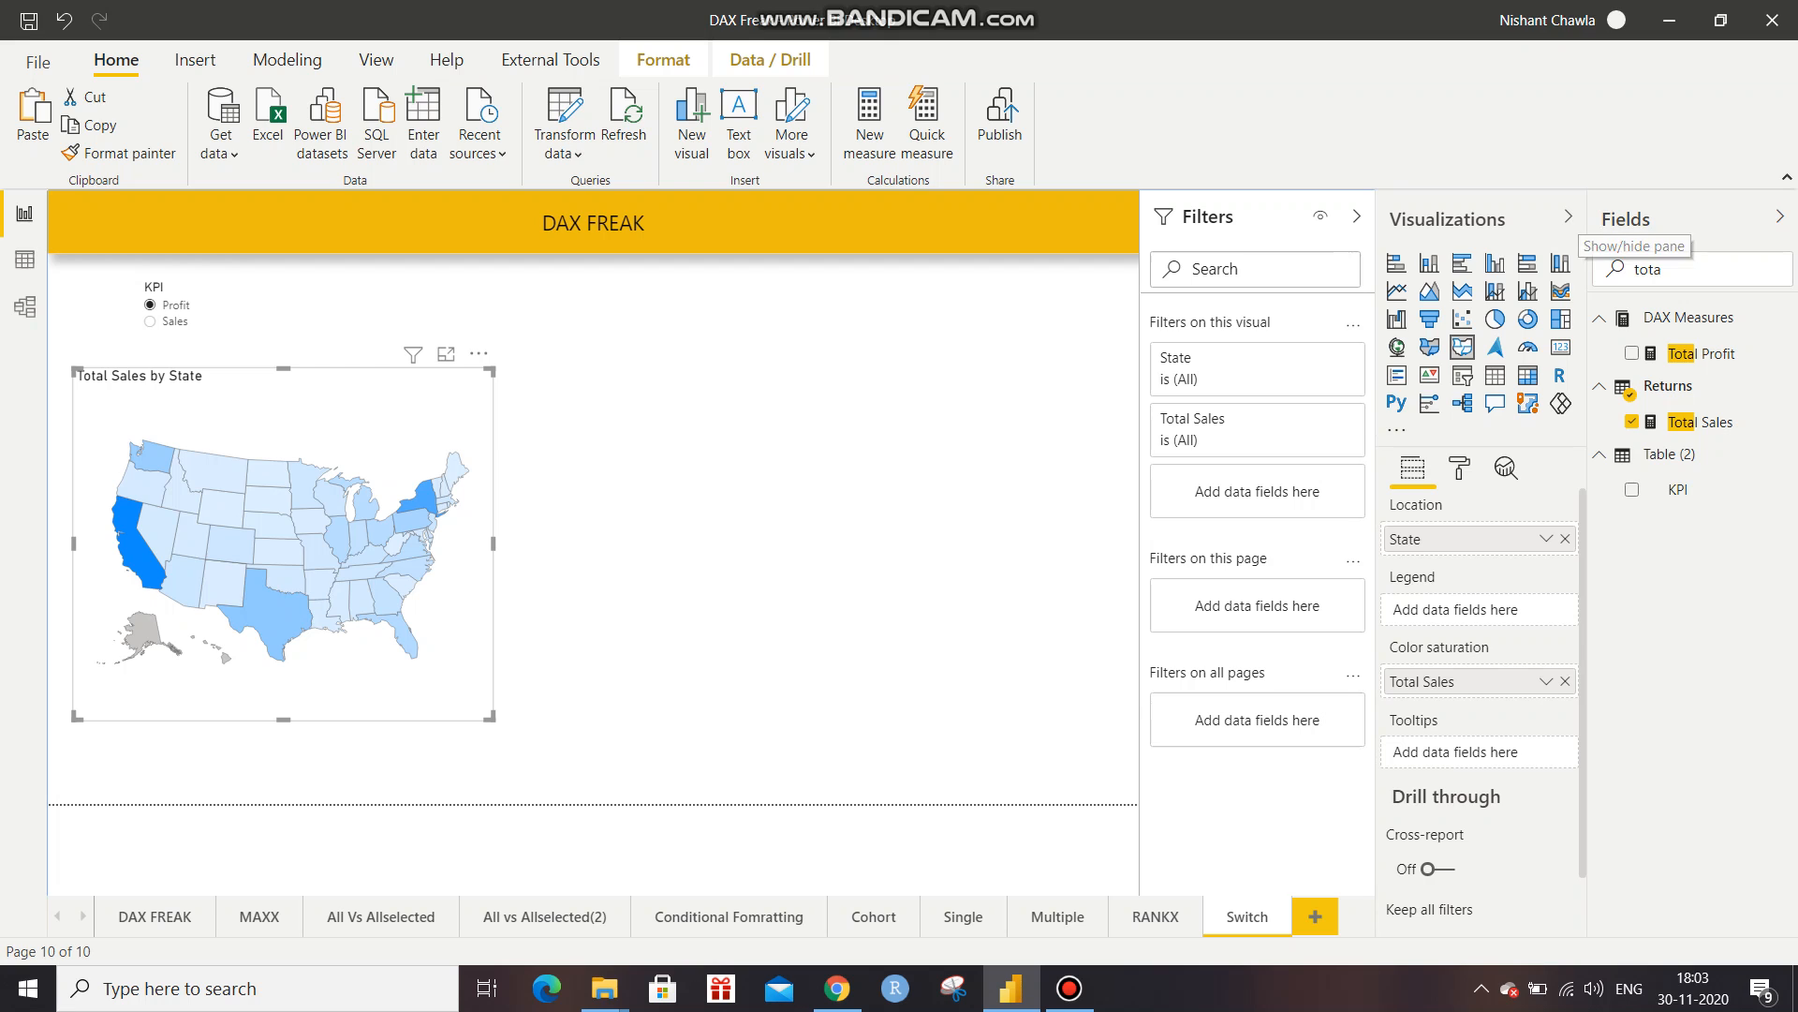
{"action": "left_click", "coordinate": [1357, 216]}
{"action": "left_click", "coordinate": [1569, 216]}
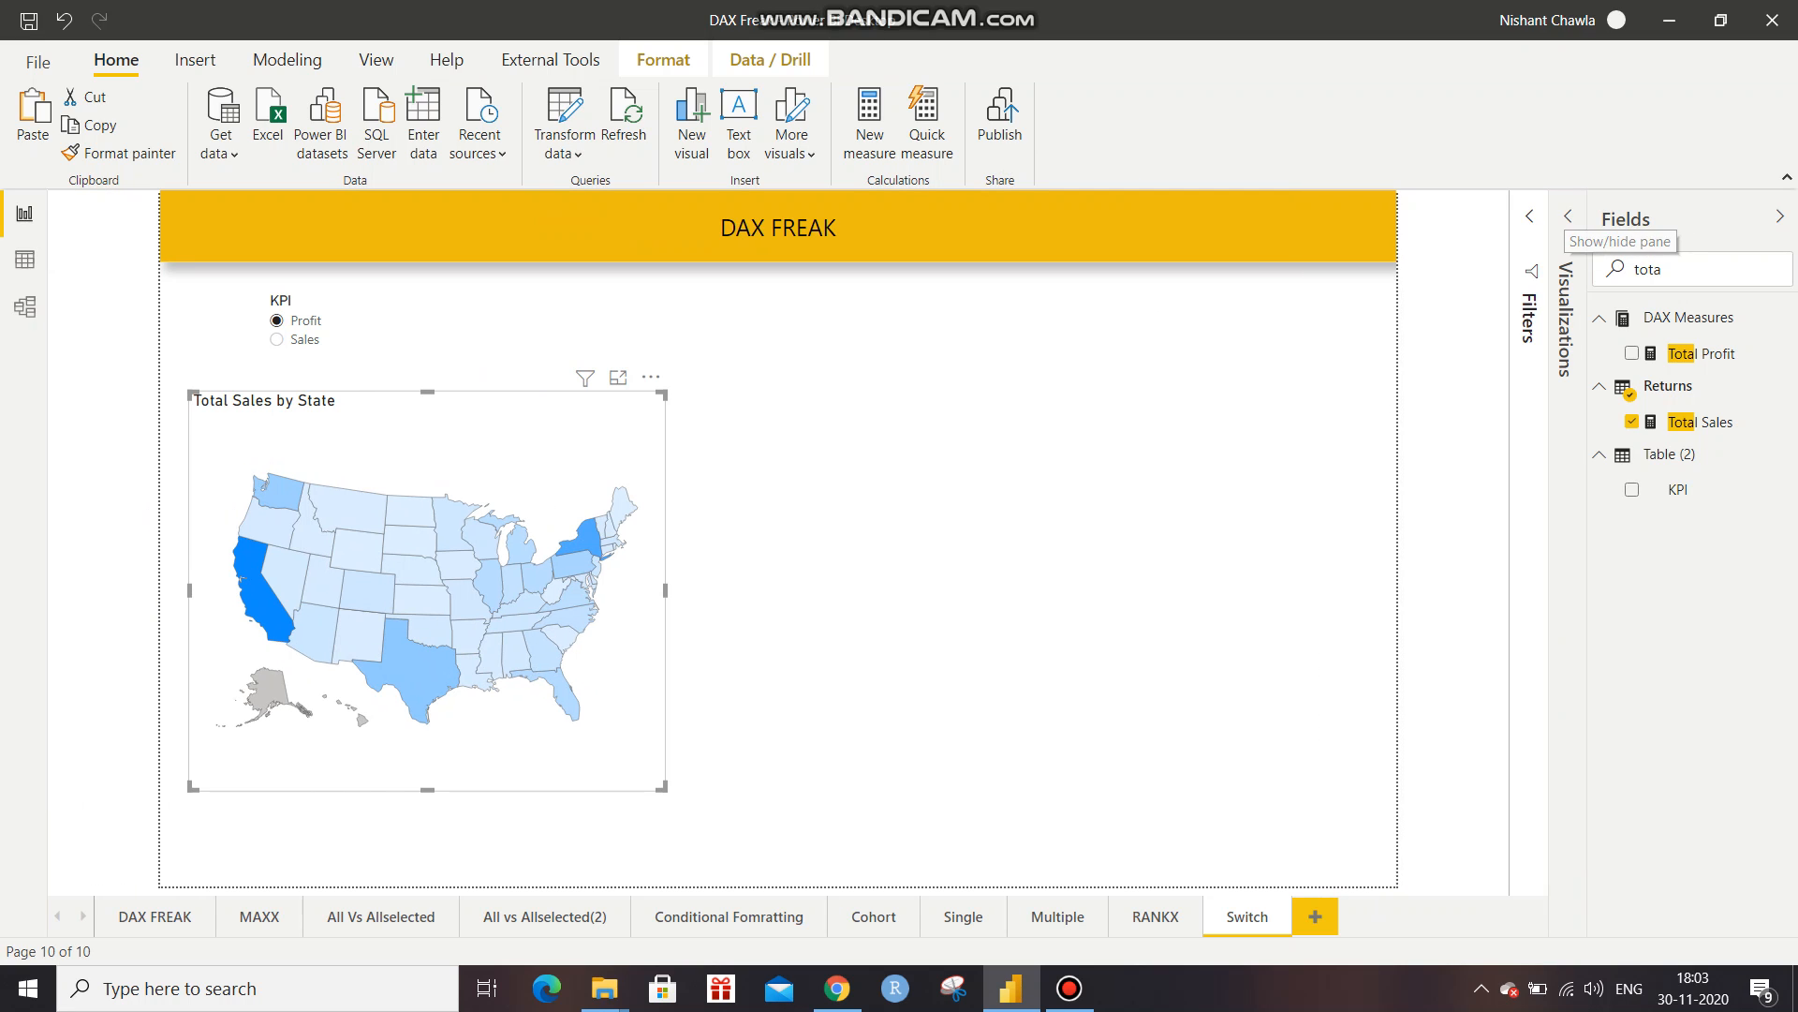
{"action": "left_click", "coordinate": [1781, 216]}
{"action": "left_click", "coordinate": [1786, 177]}
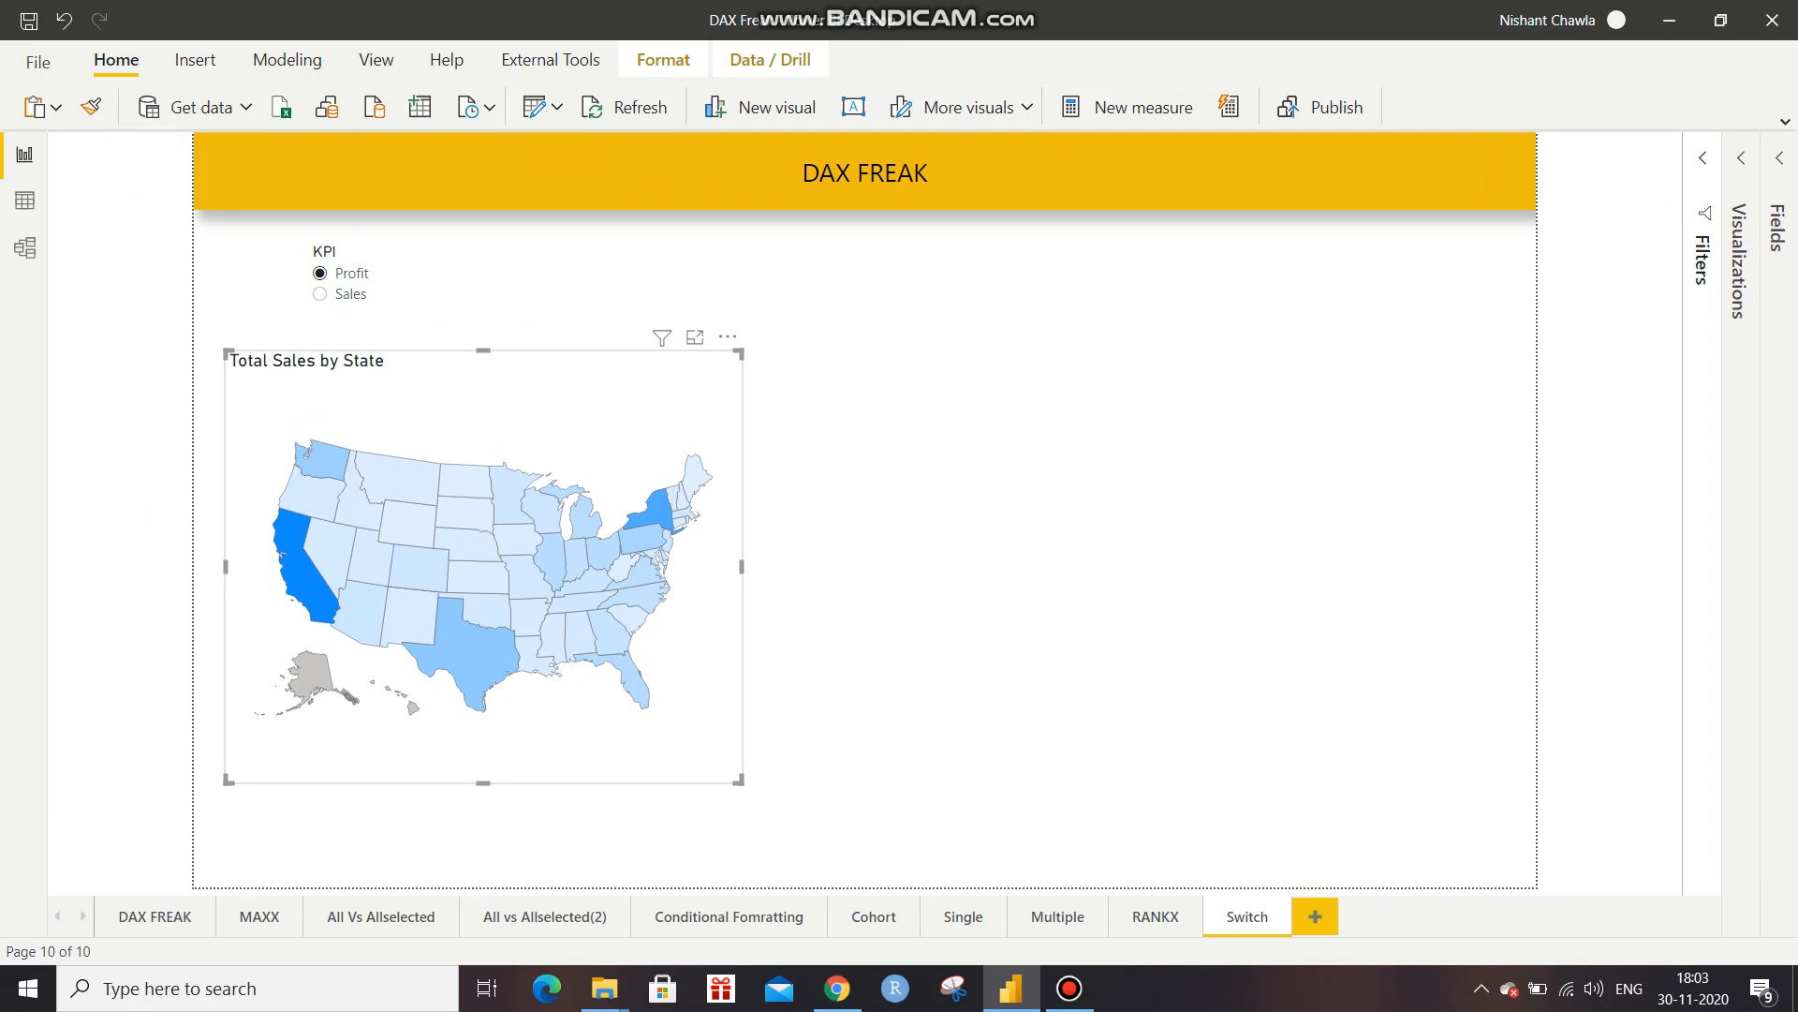
Enlarge the Total Sales map slightly and make the KPI slicer a little taller.
{"action": "left_click_drag", "start_coordinate": [740, 780], "coordinate": [801, 821]}
{"action": "left_click", "coordinate": [488, 277]}
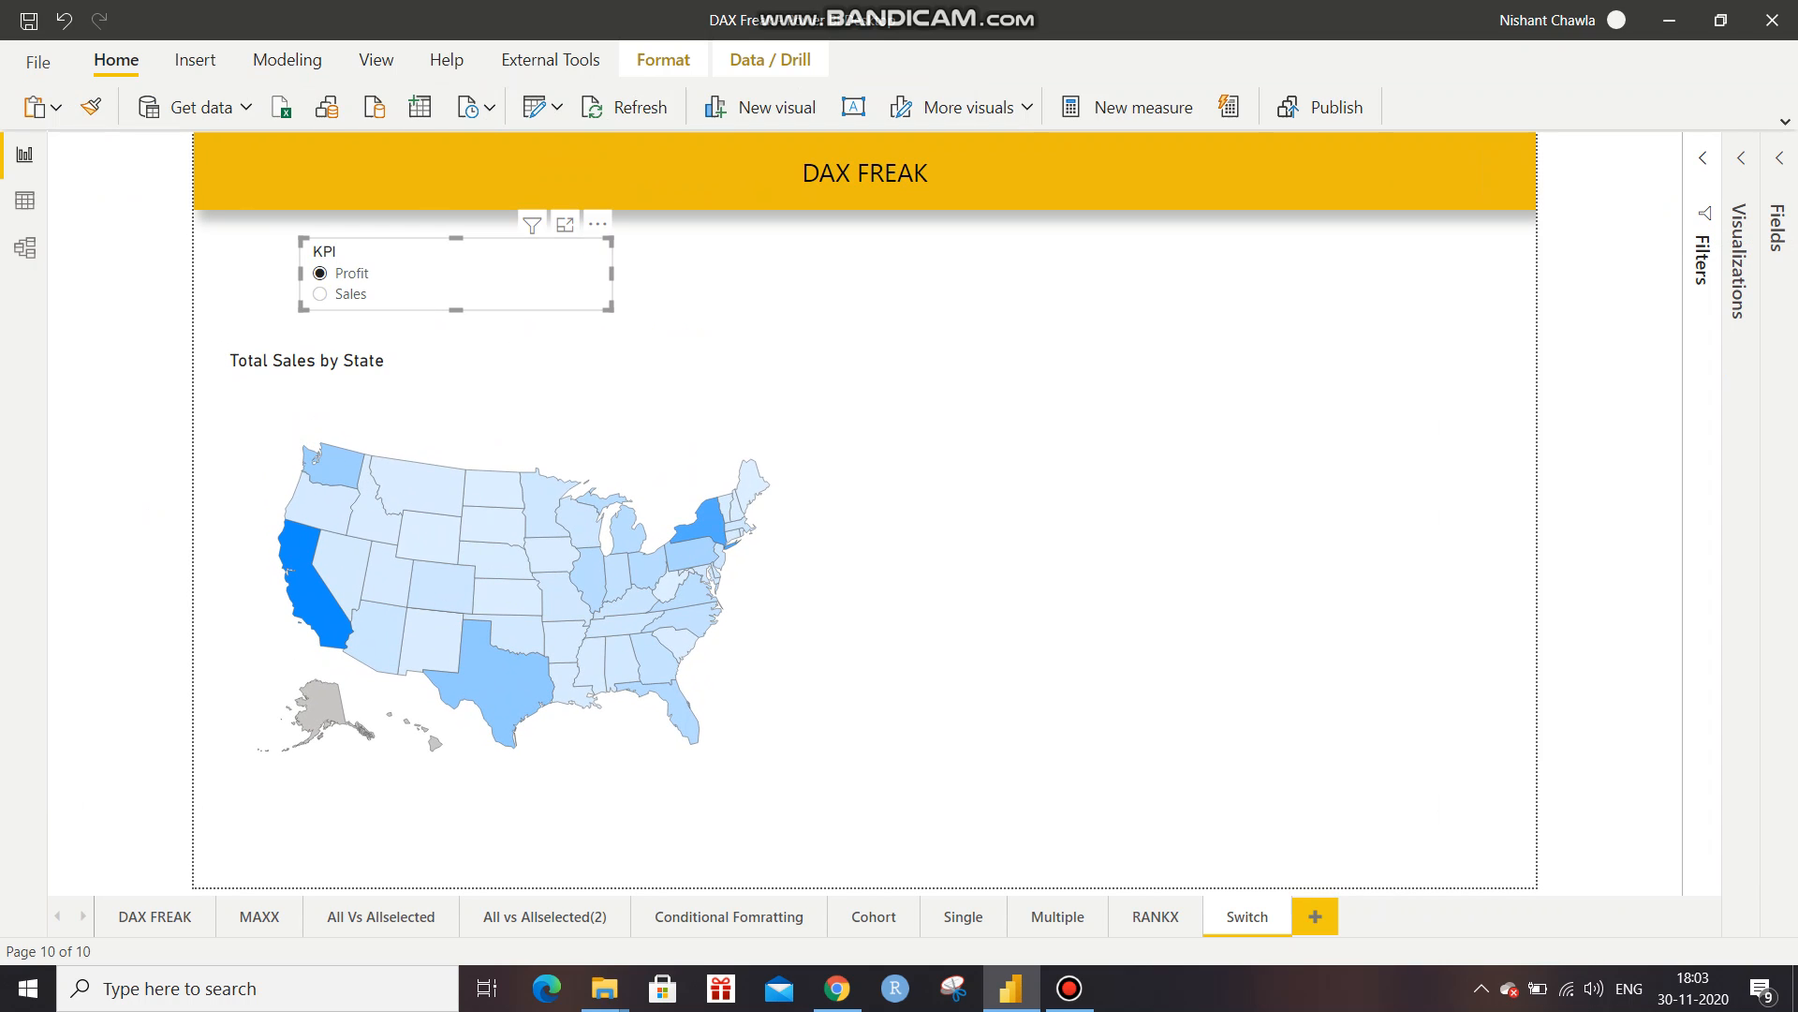
{"action": "left_click_drag", "start_coordinate": [611, 307], "coordinate": [616, 339]}
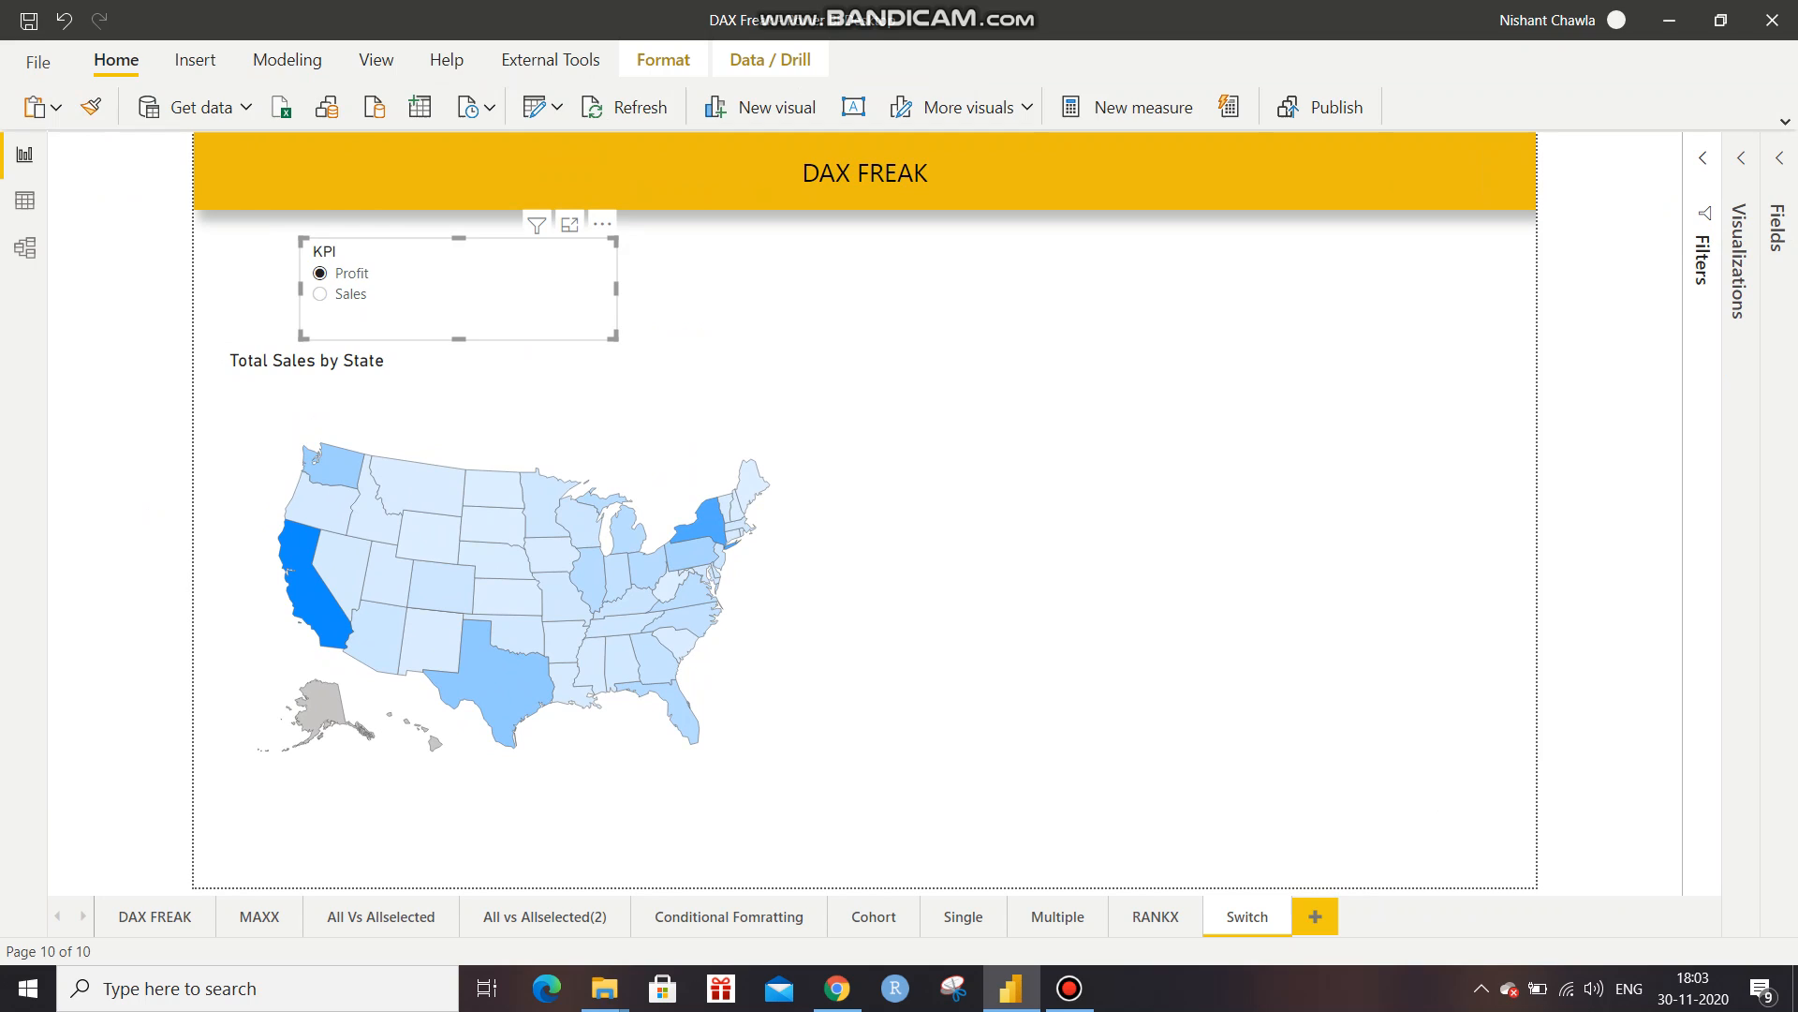
{"action": "left_click", "coordinate": [646, 398]}
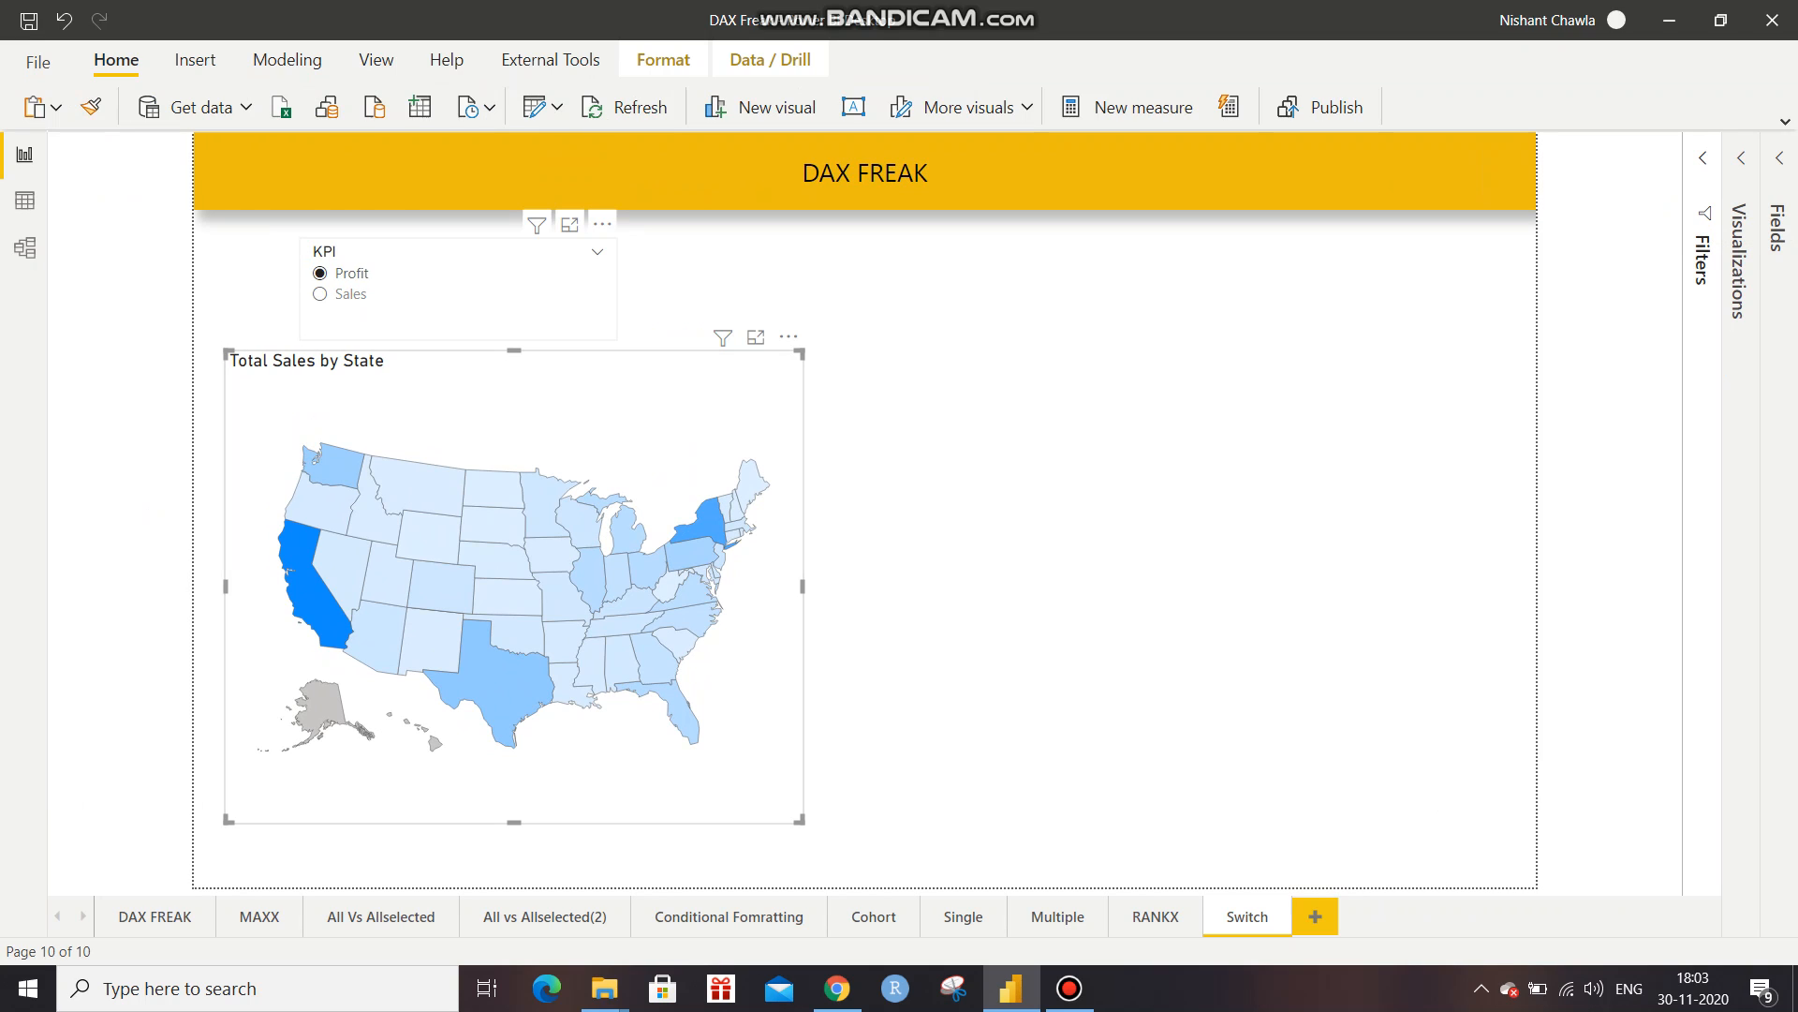
Switch the KPI slicer between Sales and Profit to check whether the Total Sales map responds, ending on Sales.
{"action": "left_click", "coordinate": [320, 293]}
{"action": "left_click", "coordinate": [320, 273]}
{"action": "left_click", "coordinate": [320, 293]}
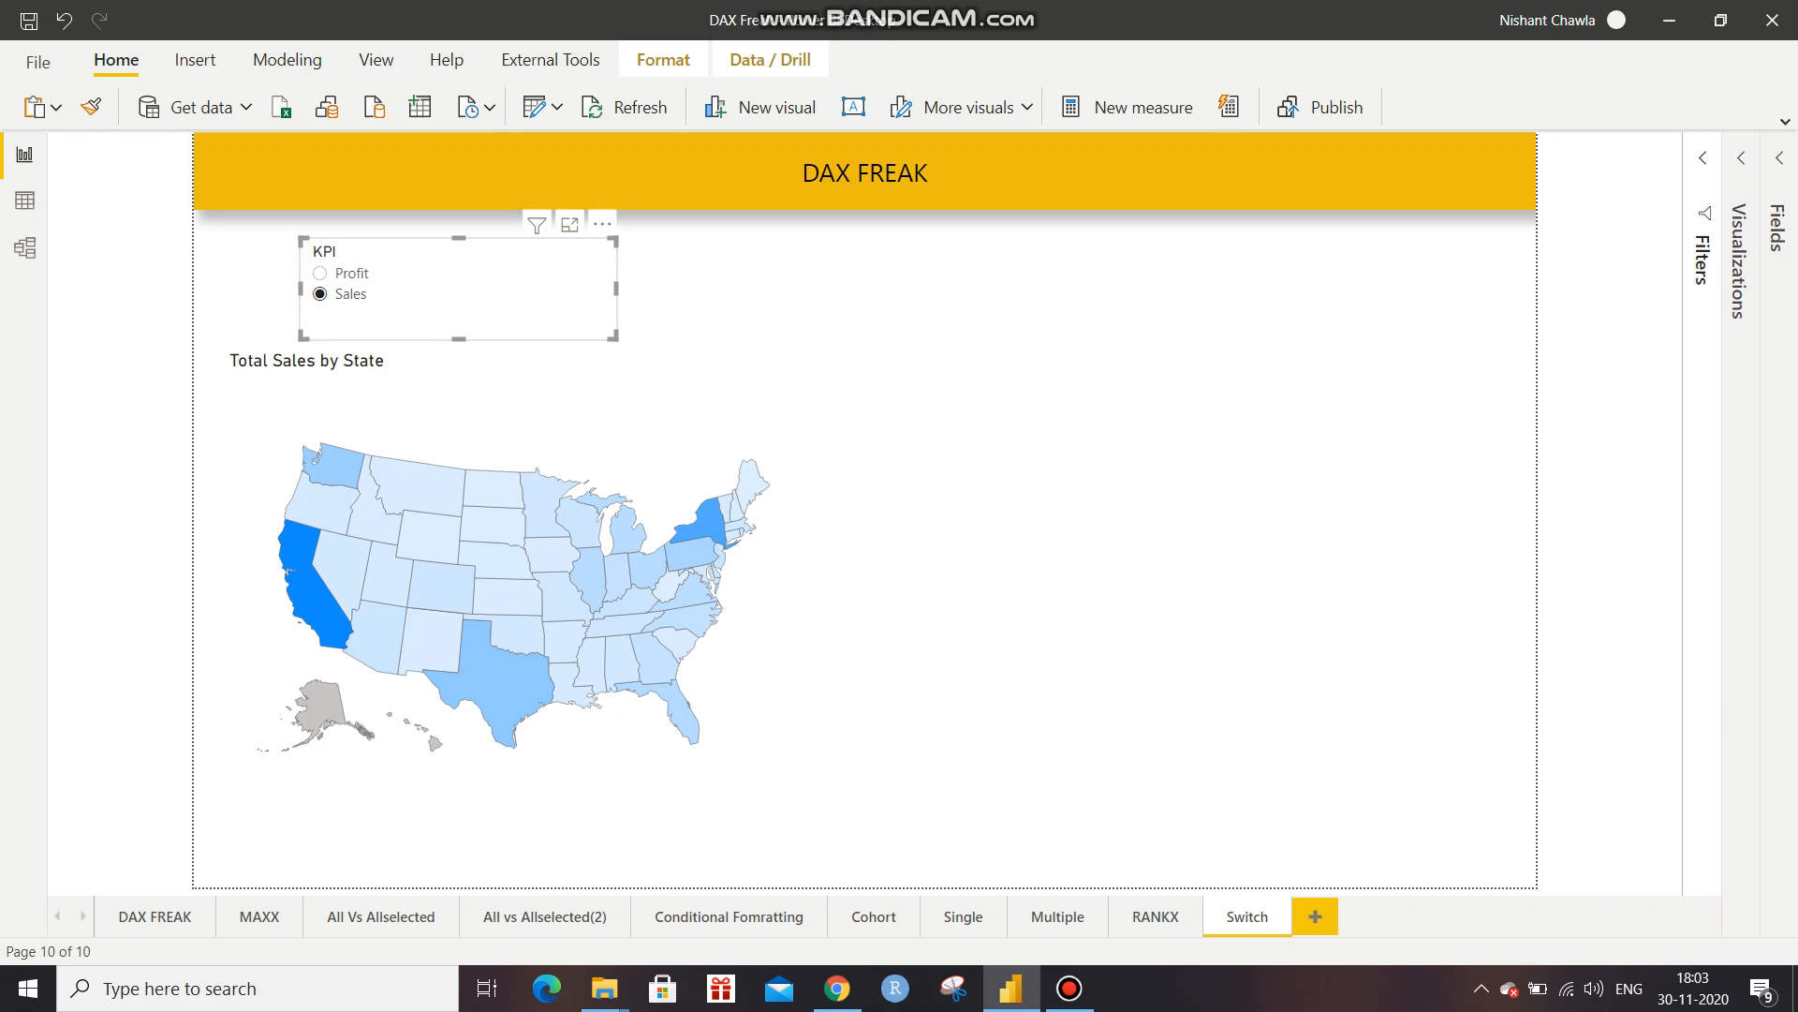
Create a new measure named Switch in the DAX Measures table and begin its formula with the SWITCH function.
{"action": "left_click", "coordinate": [1741, 158]}
{"action": "left_click", "coordinate": [1777, 216]}
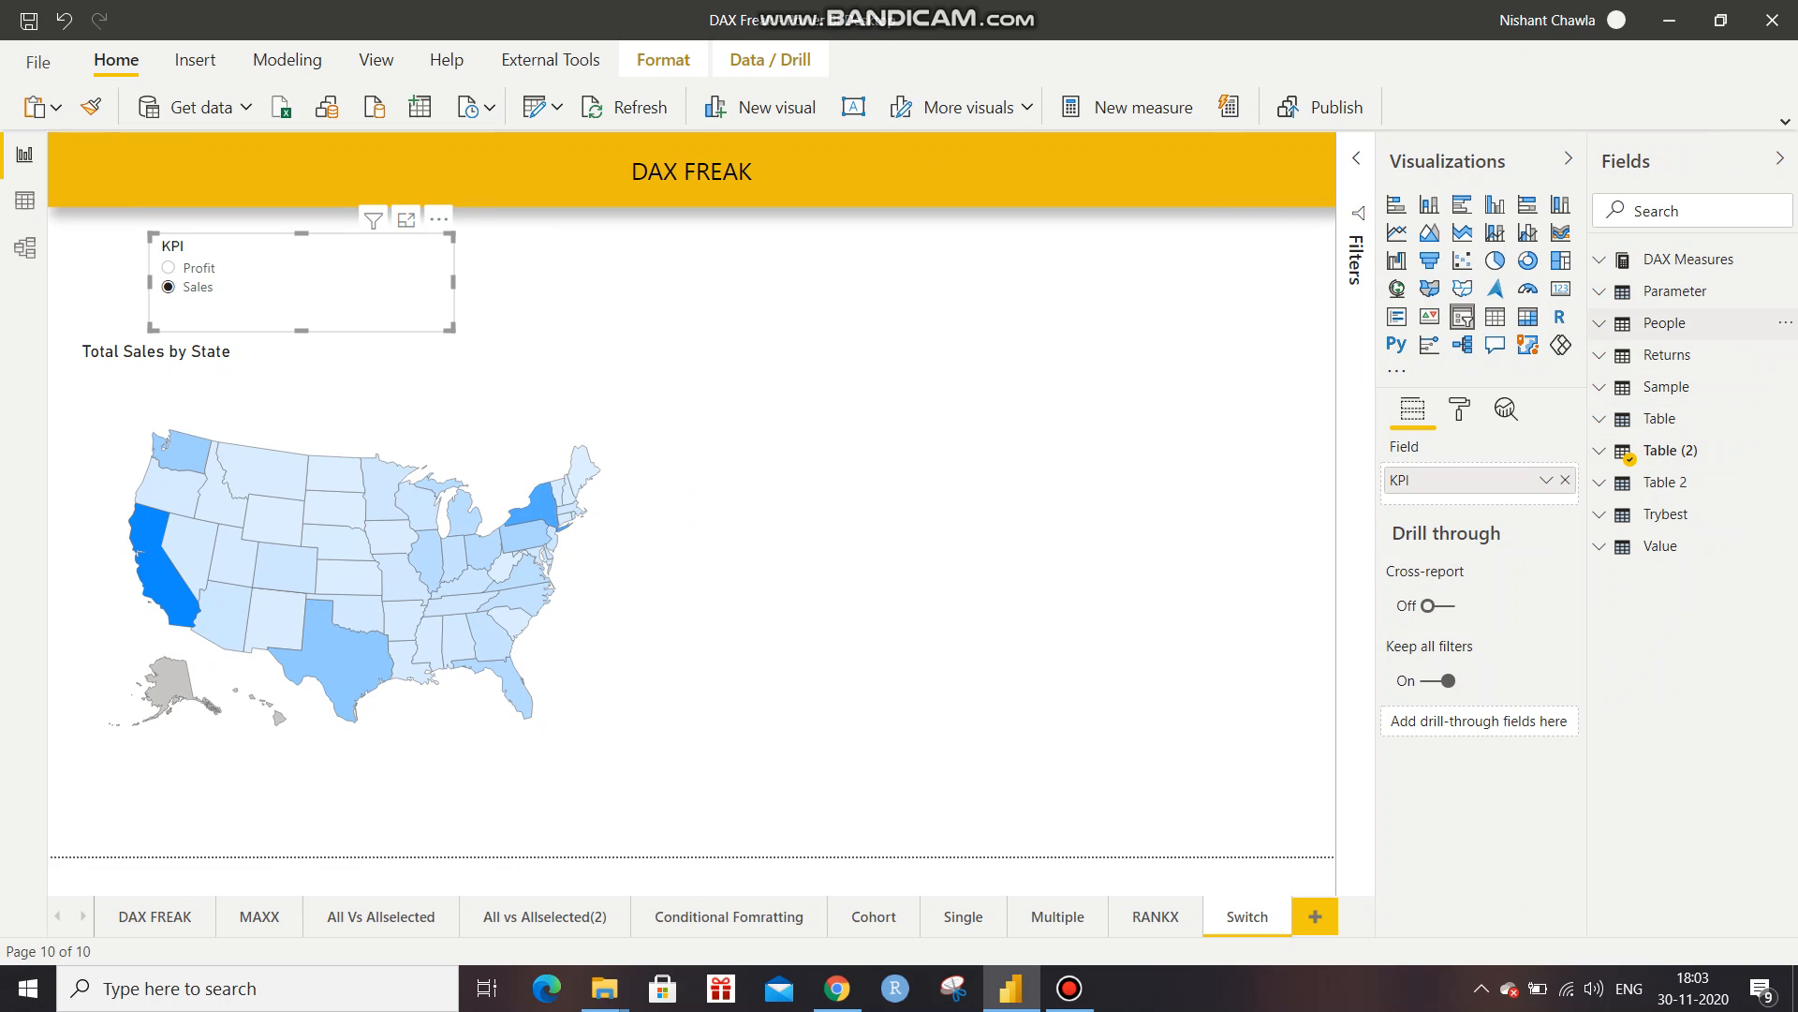
{"action": "right_click", "coordinate": [1689, 267]}
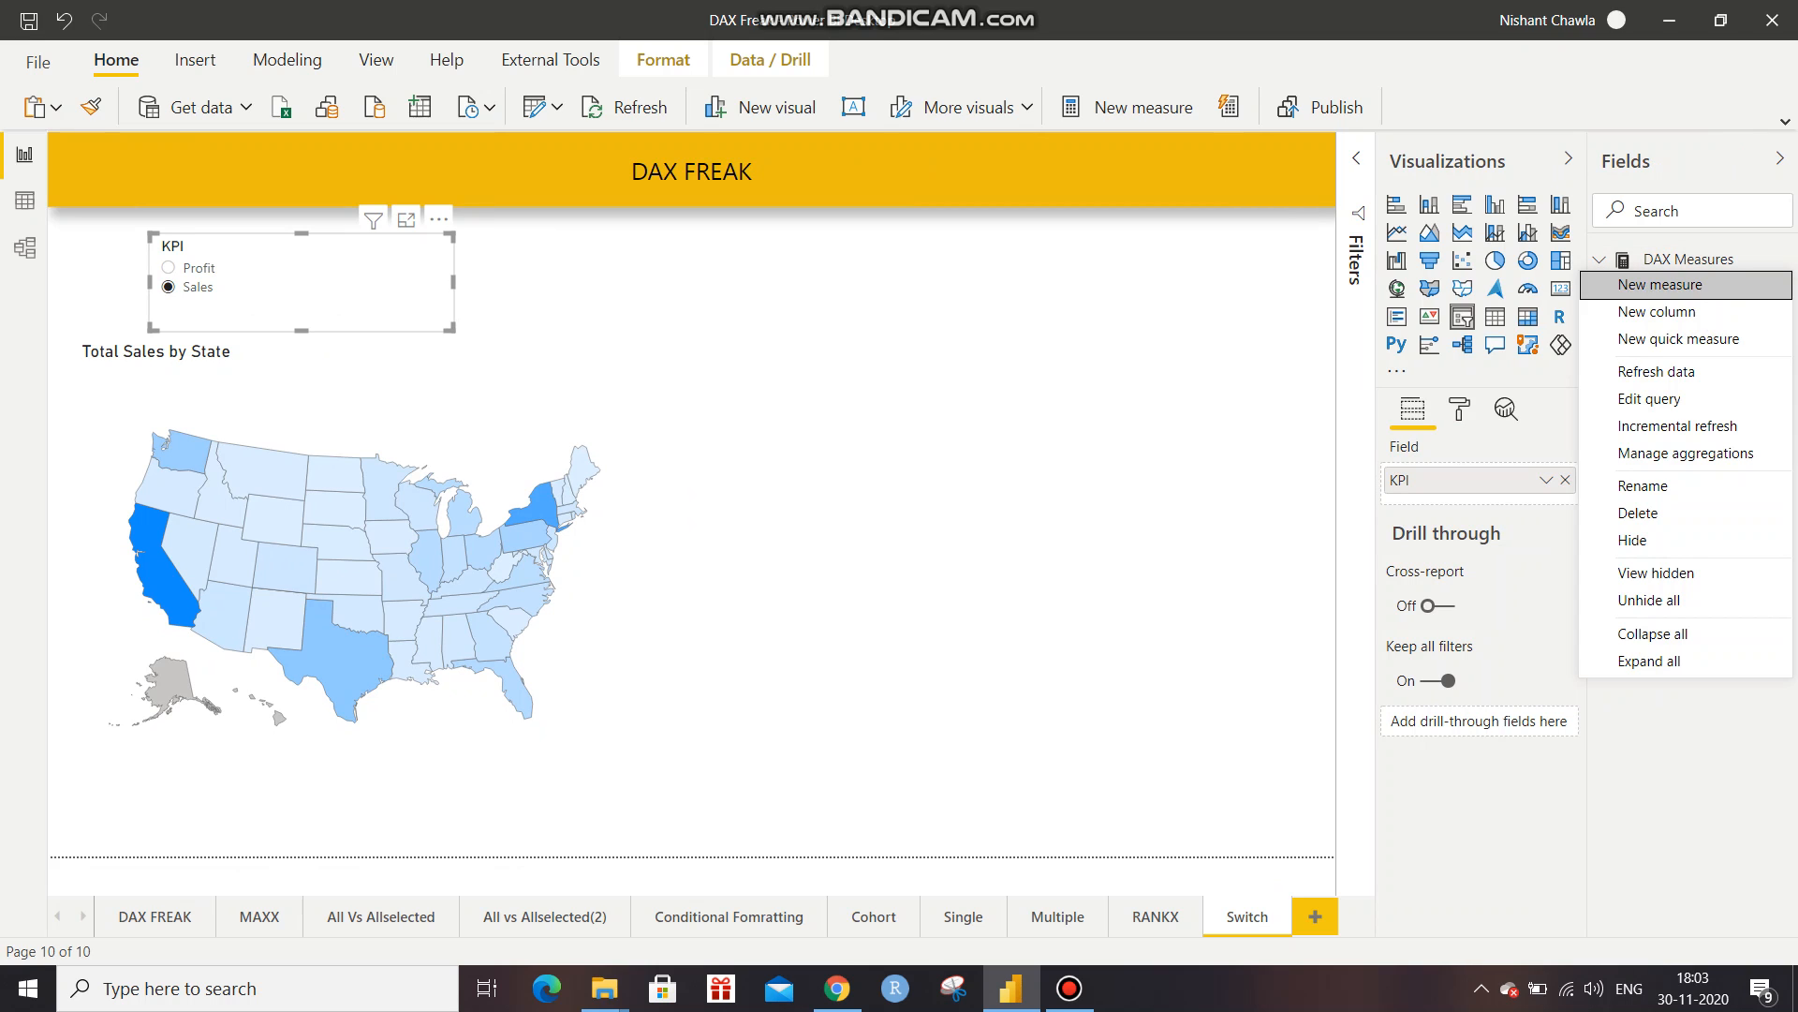
{"action": "left_click", "coordinate": [1697, 286]}
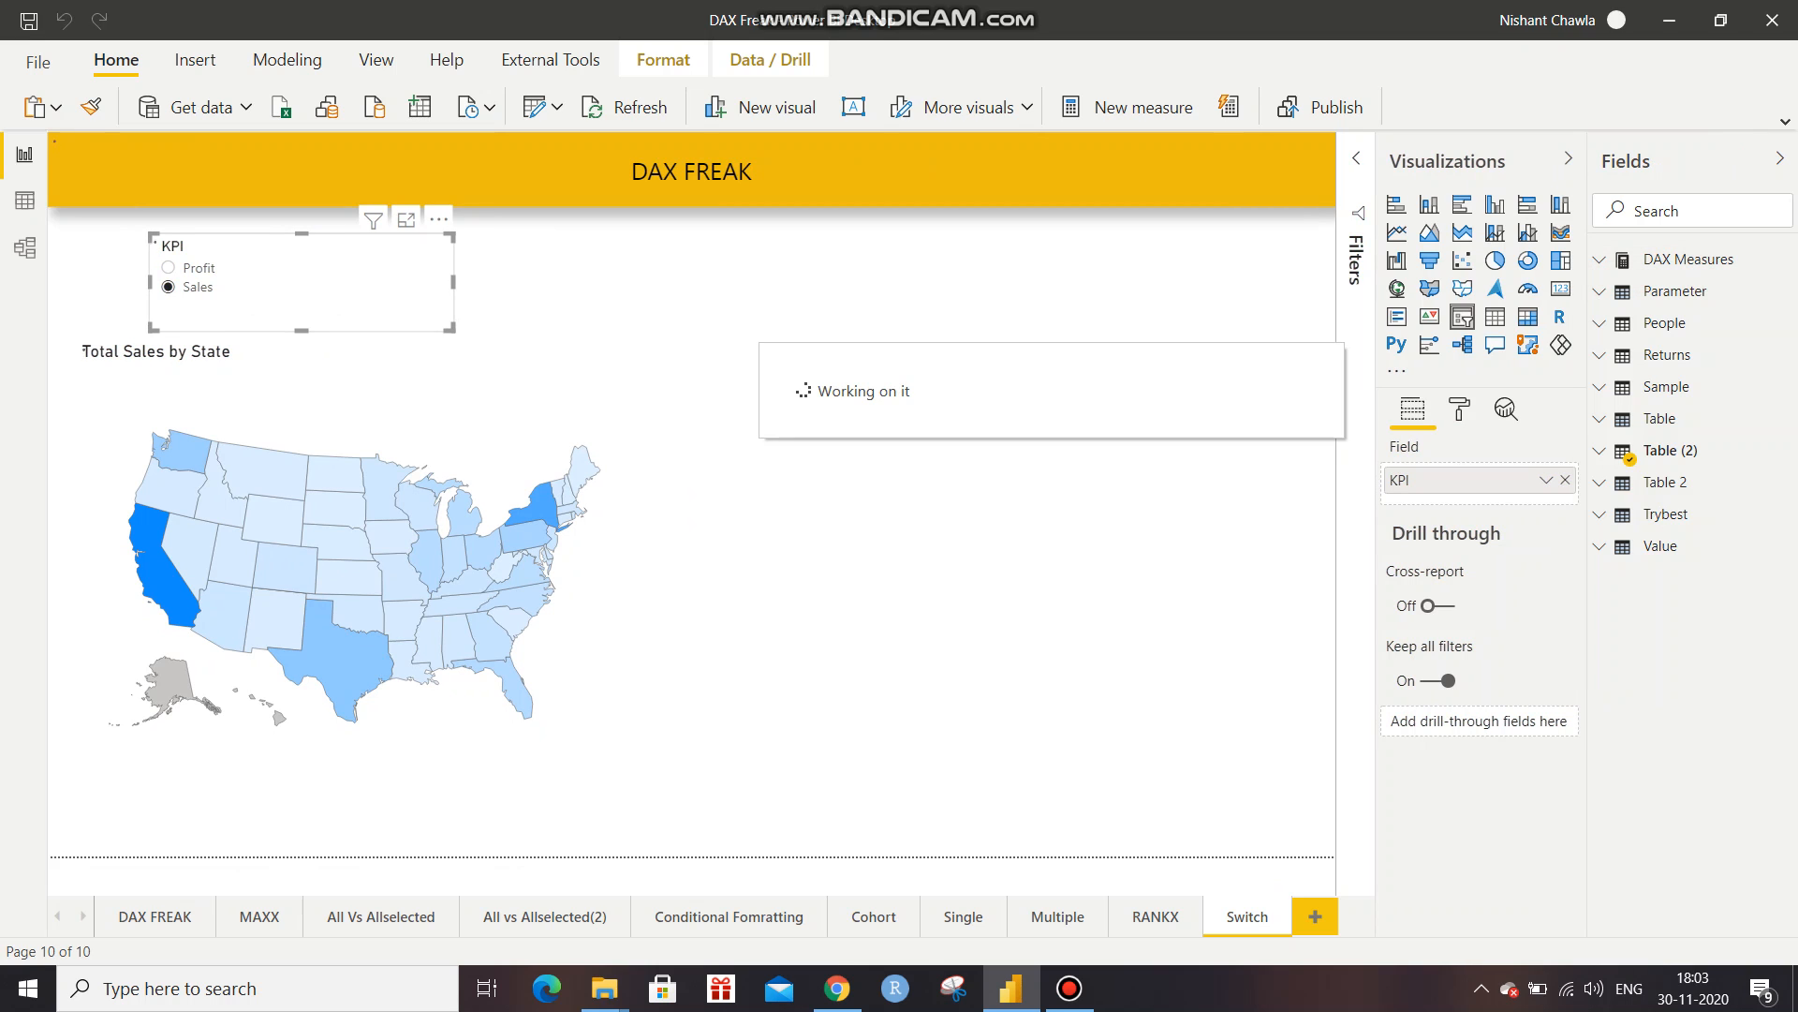
{"action": "type", "text": "Switch = "}
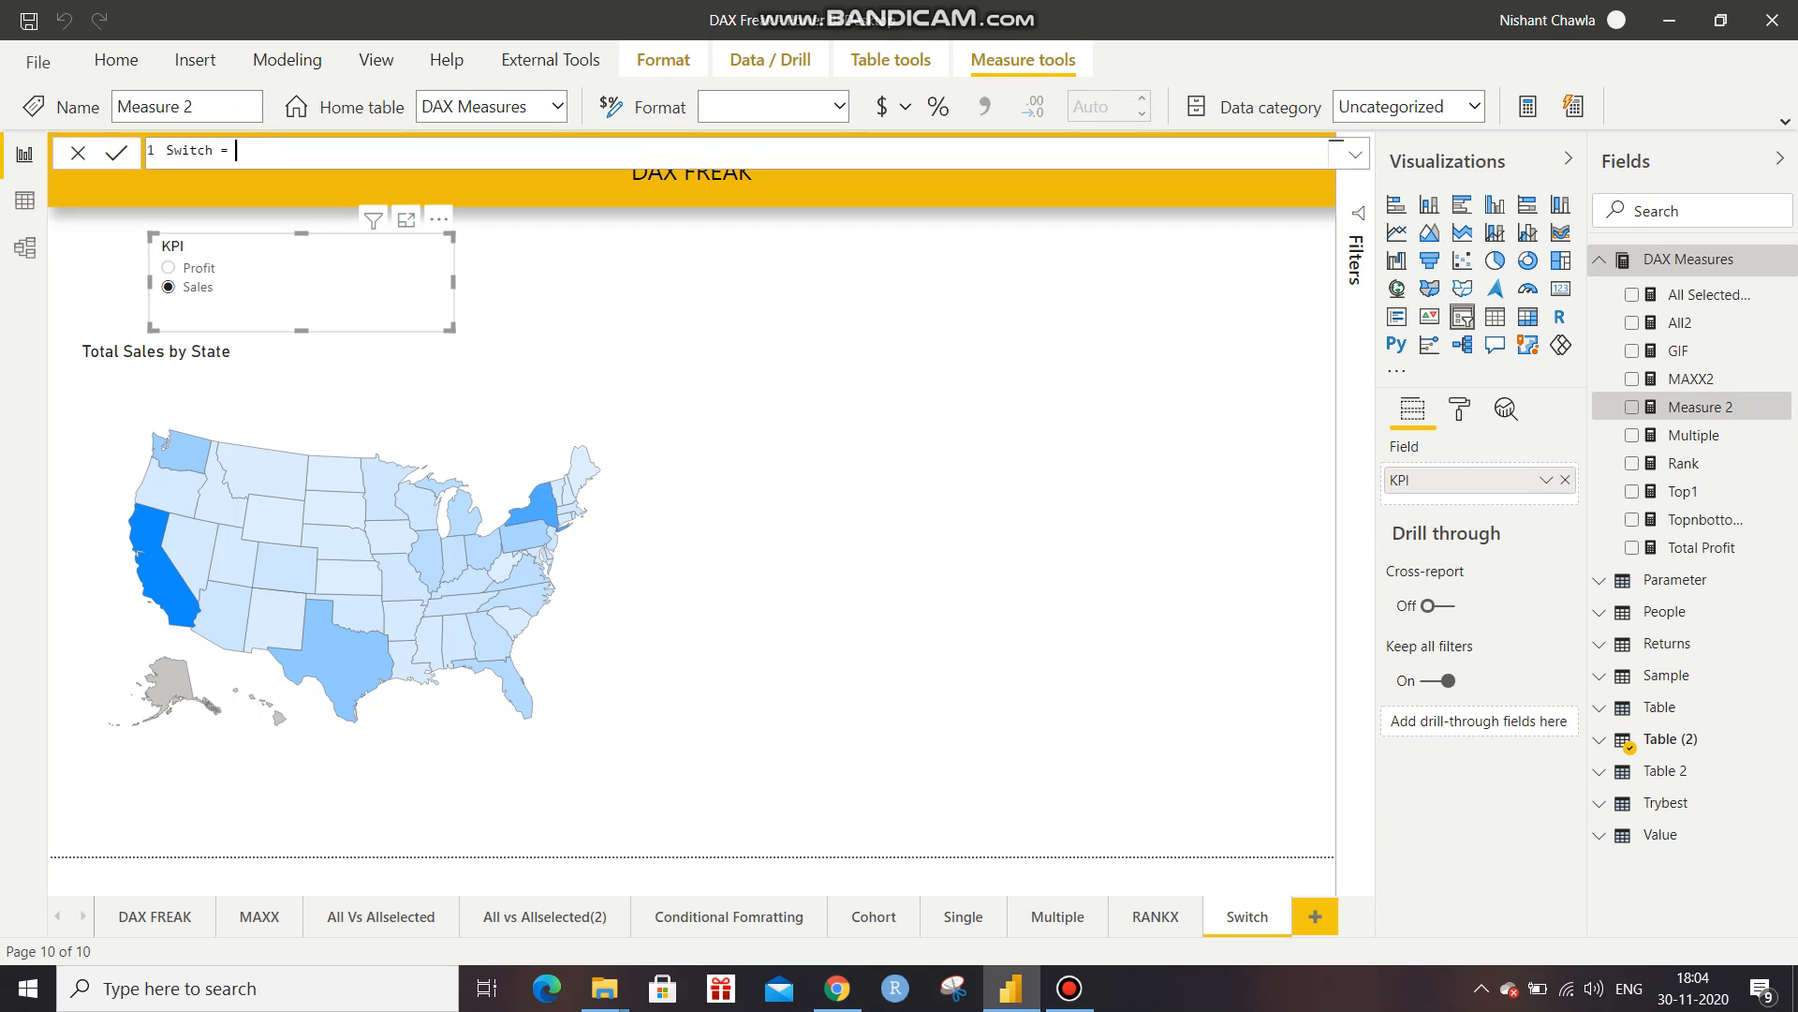
{"action": "type", "text": "swit"}
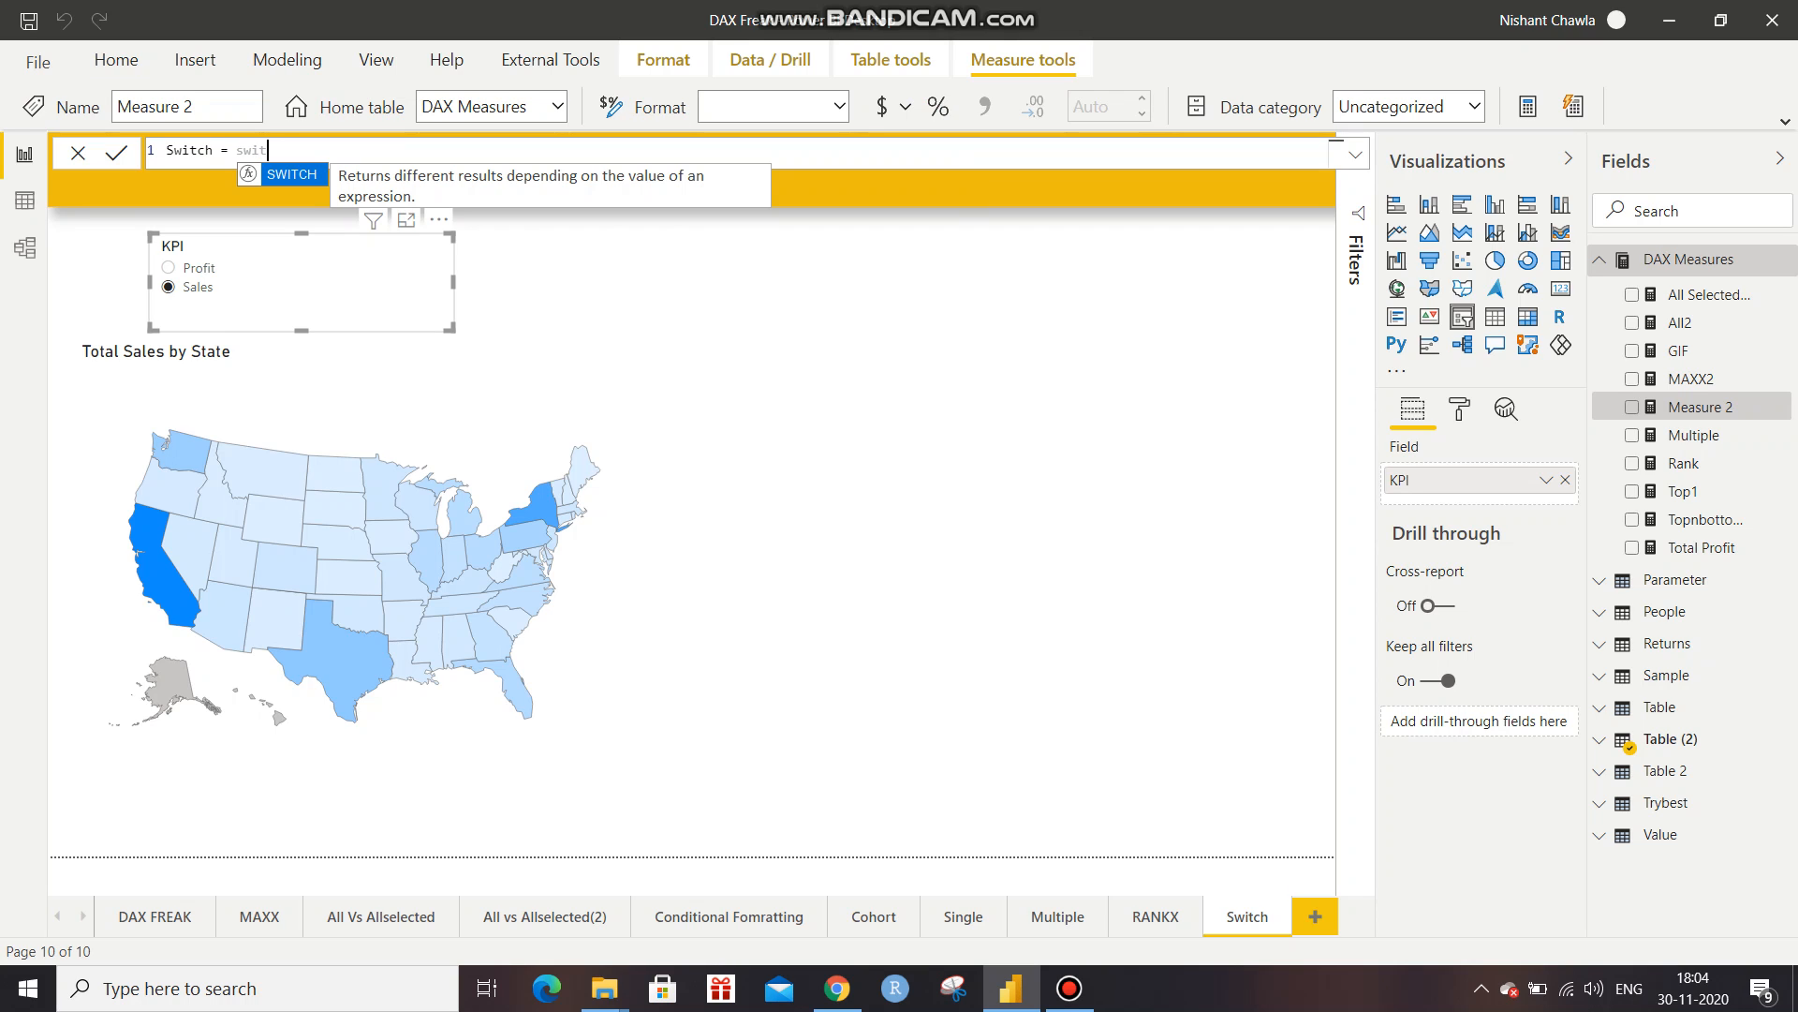
{"action": "key", "text": "Tab"}
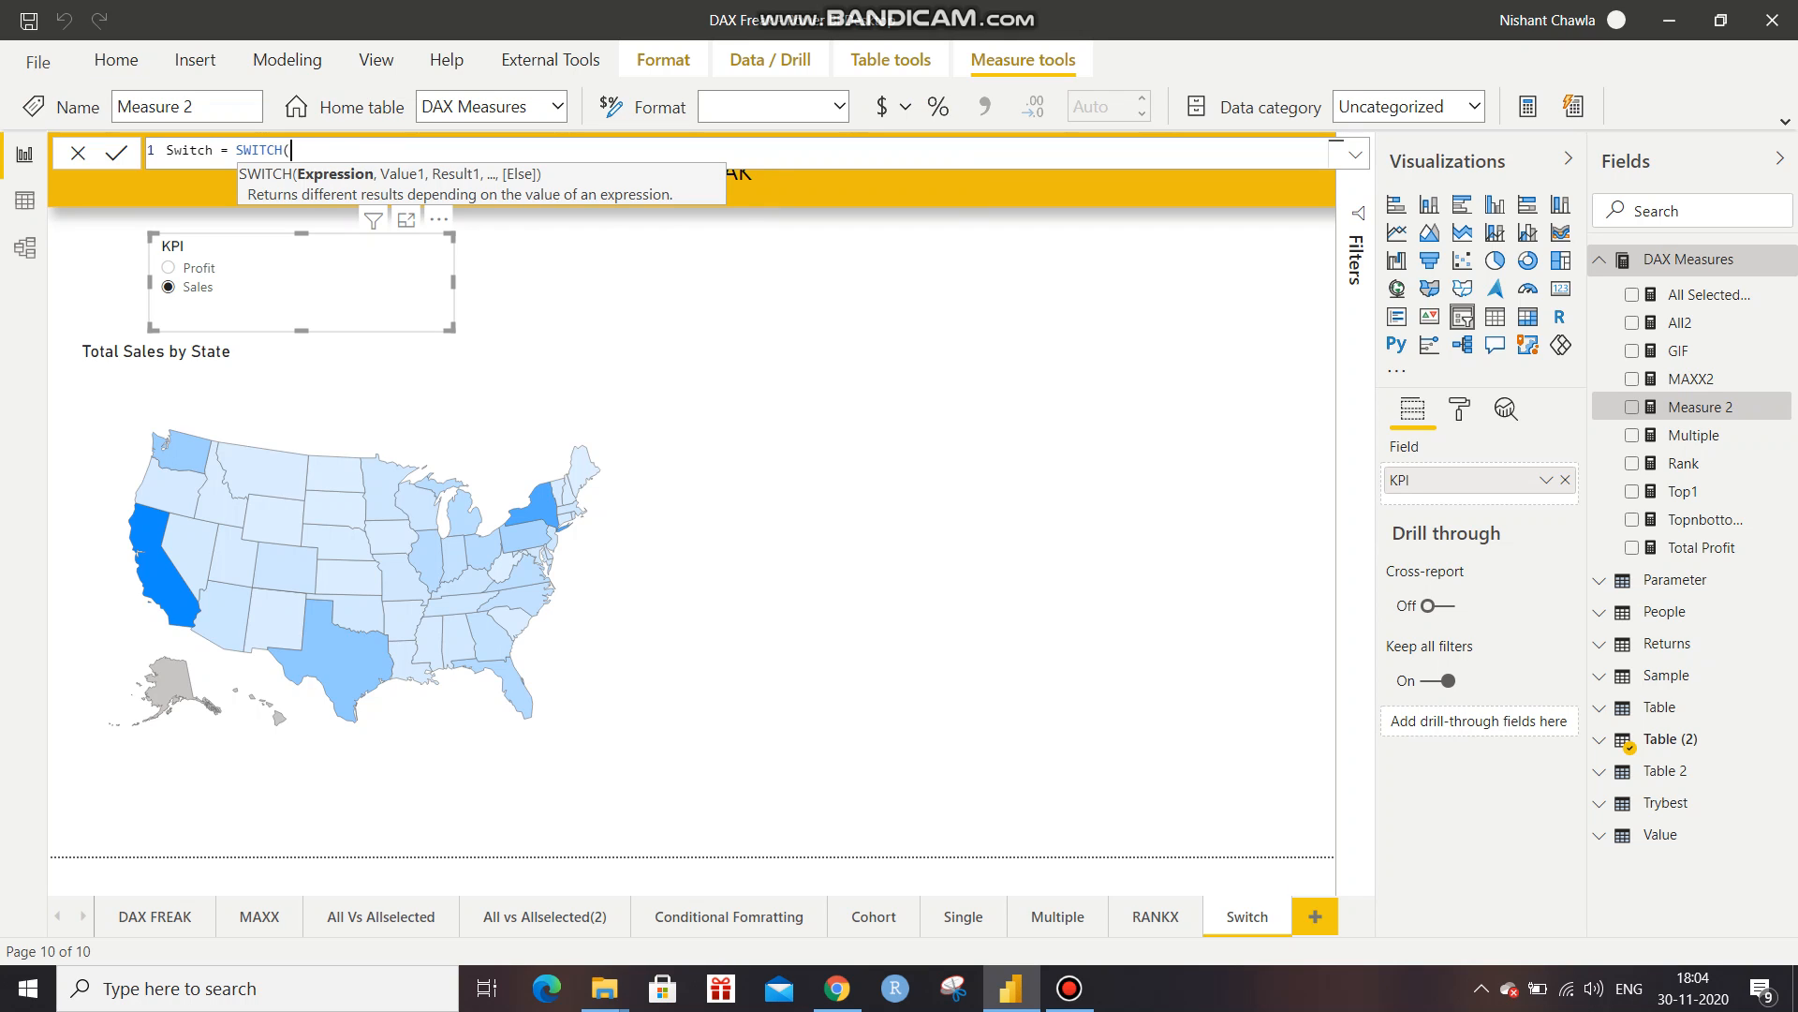
Enter SELECTEDVALUE('Table (2)'[KPI]) as the expression argument of the SWITCH function.
{"action": "type", "text": "sele"}
{"action": "key", "text": "Down"}
{"action": "key", "text": "Down"}
{"action": "key", "text": "Down"}
{"action": "key", "text": "Down"}
{"action": "key", "text": "Tab"}
{"action": "type", "text": "kpi"}
{"action": "key", "text": "Tab"}
{"action": "type", "text": ")"}
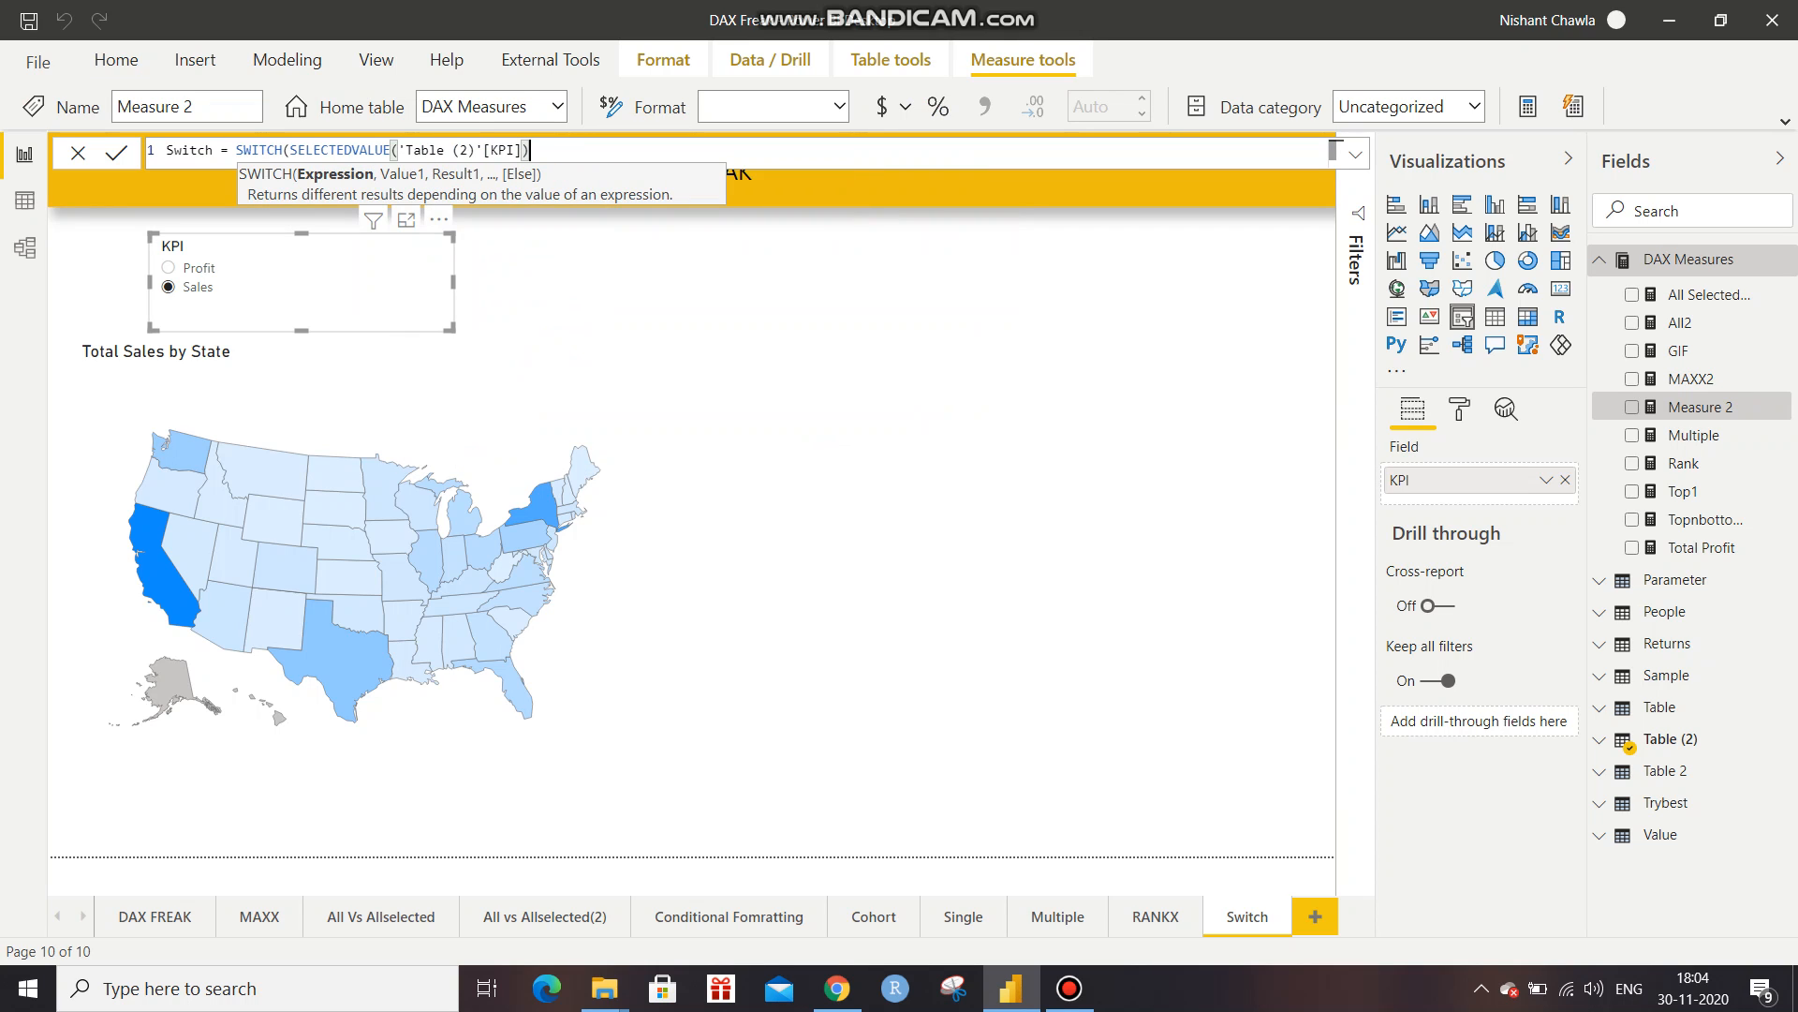
Add "Sales" as the first SWITCH value with [Total Sales] as its result.
{"action": "type", "text": ","}
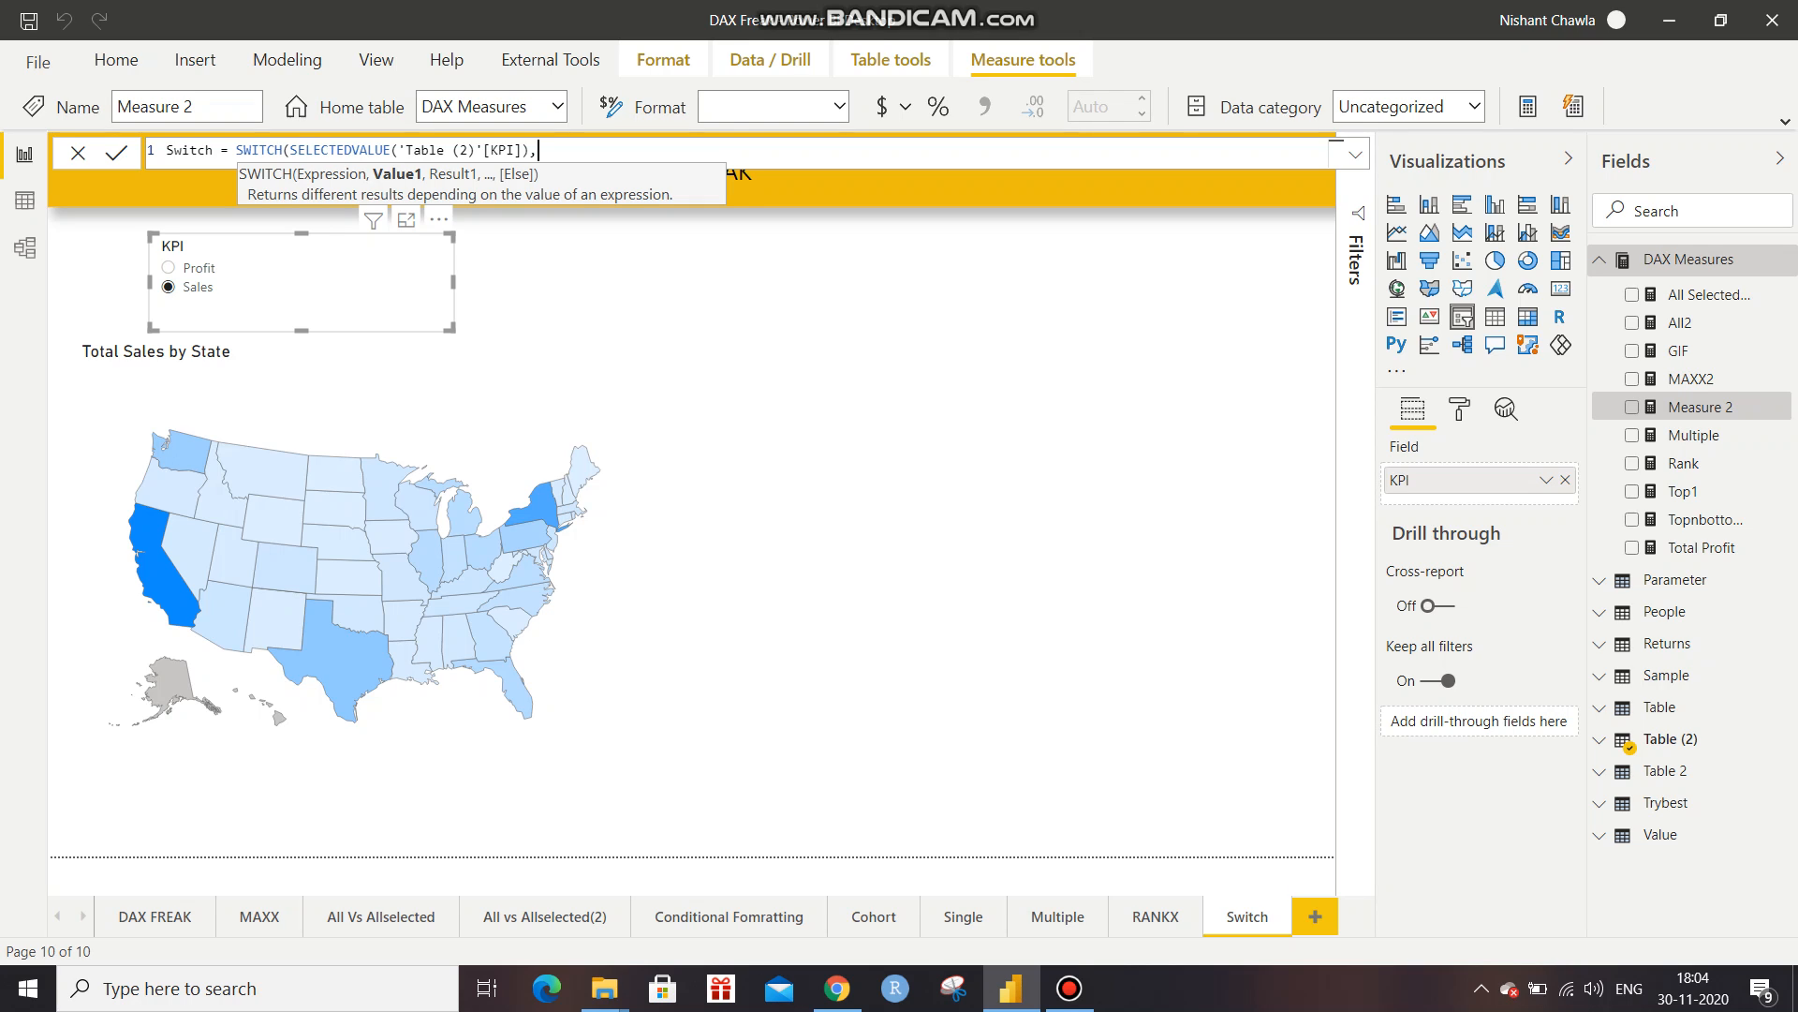
{"action": "type", "text": "\"Sales\""}
{"action": "type", "text": ","}
{"action": "type", "text": "[Total Profit]"}
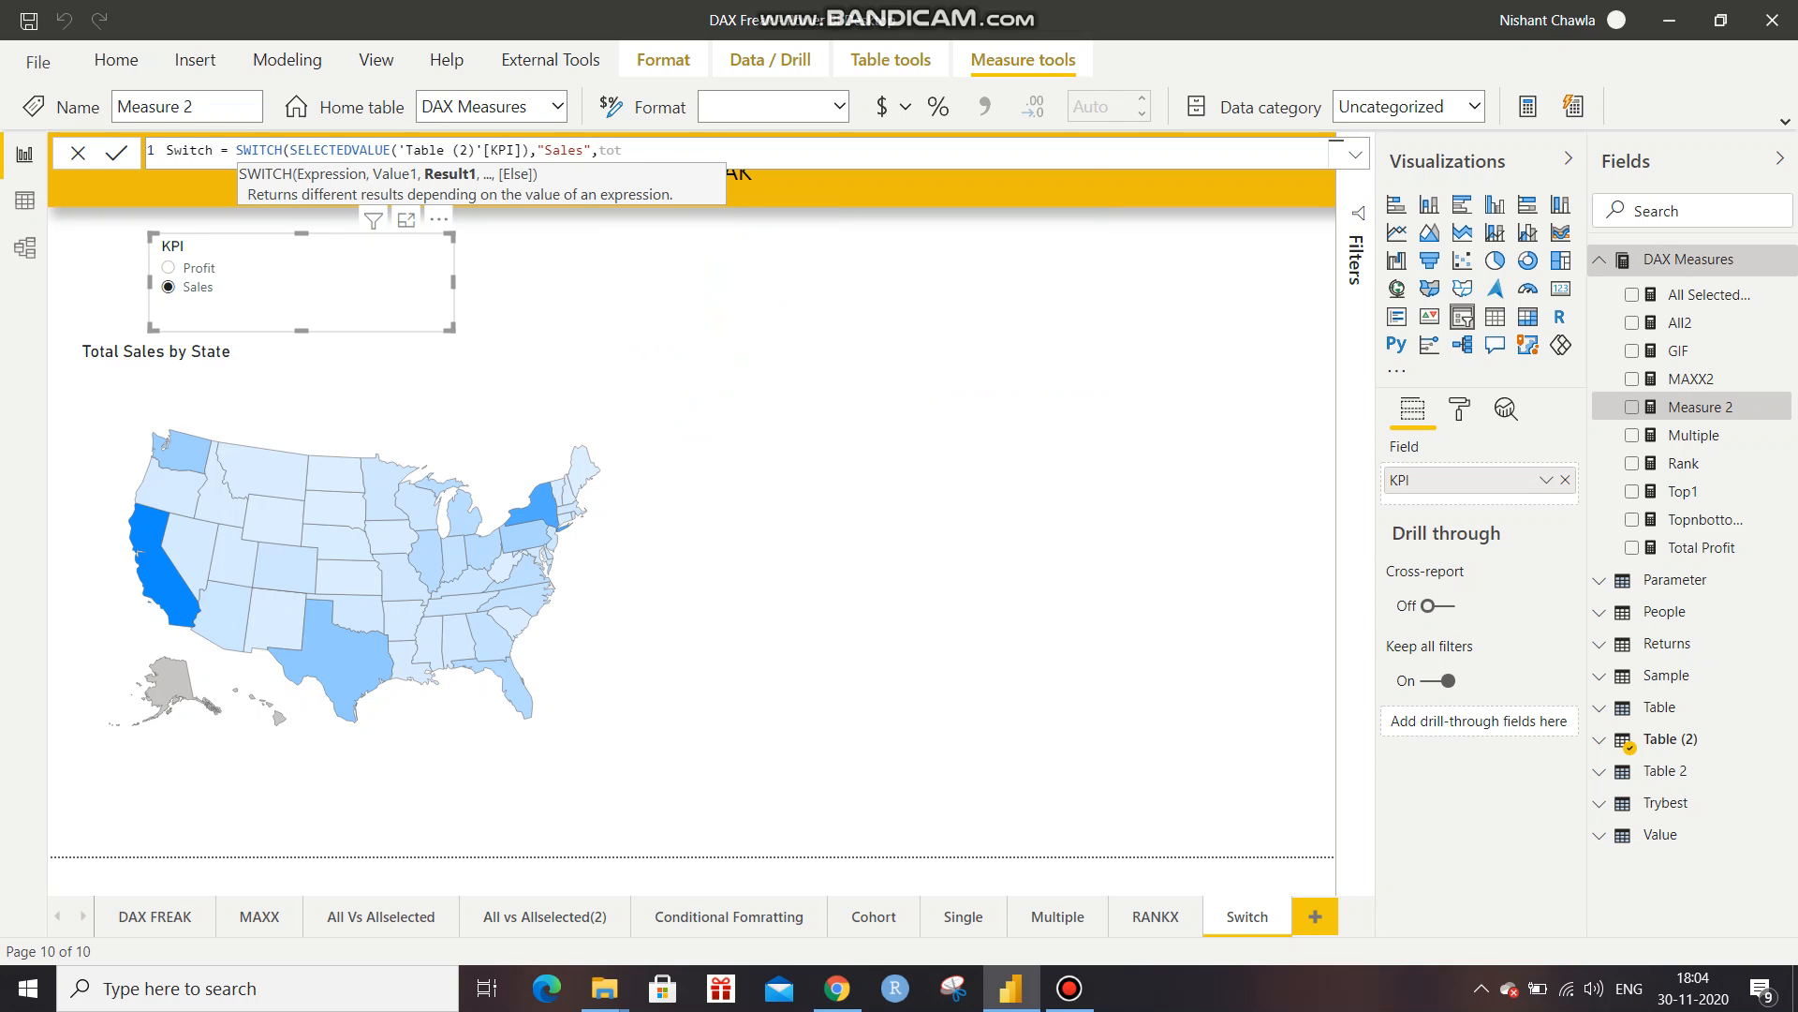
{"action": "key", "text": "BackSpace"}
{"action": "key", "text": "BackSpace"}
{"action": "key", "text": "BackSpace"}
{"action": "key", "text": "BackSpace"}
{"action": "key", "text": "BackSpace"}
{"action": "key", "text": "BackSpace"}
{"action": "key", "text": "BackSpace"}
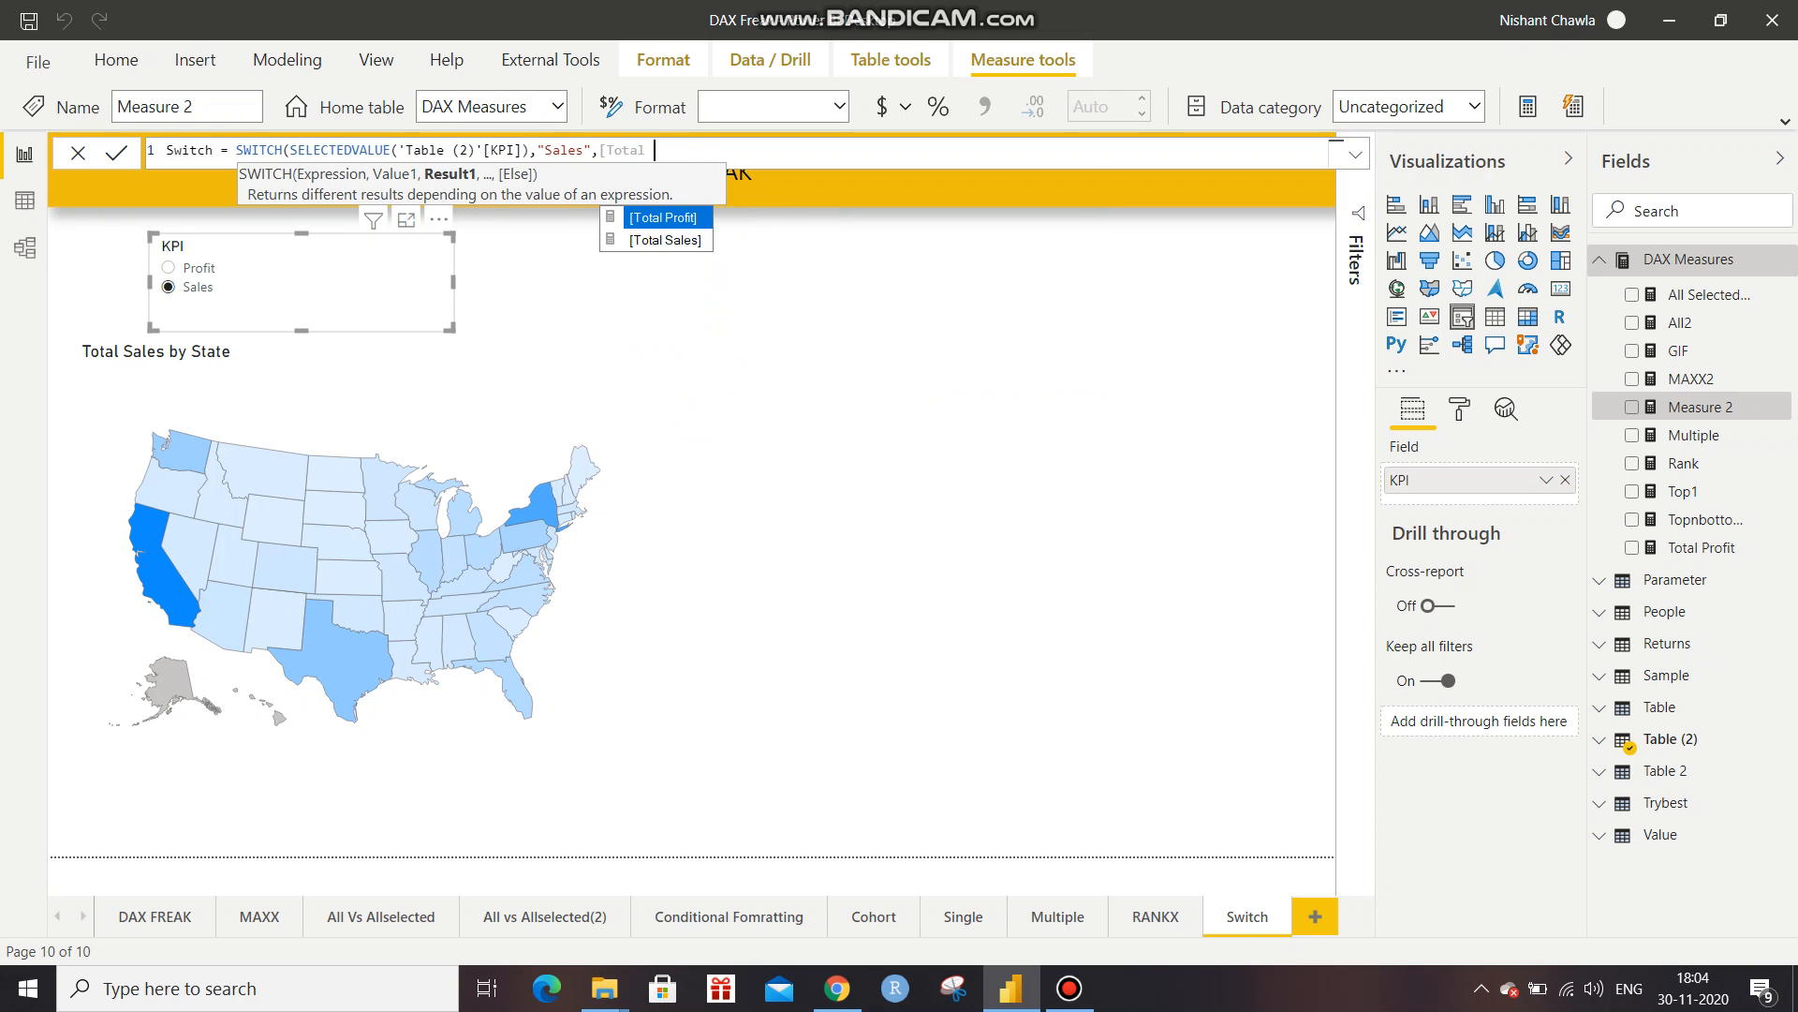
{"action": "key", "text": "Down"}
{"action": "key", "text": "Tab"}
Add "Profit" with the result [Total Profit] as the second pair, close the SWITCH formula and commit the measure.
{"action": "type", "text": ",\"Pro"}
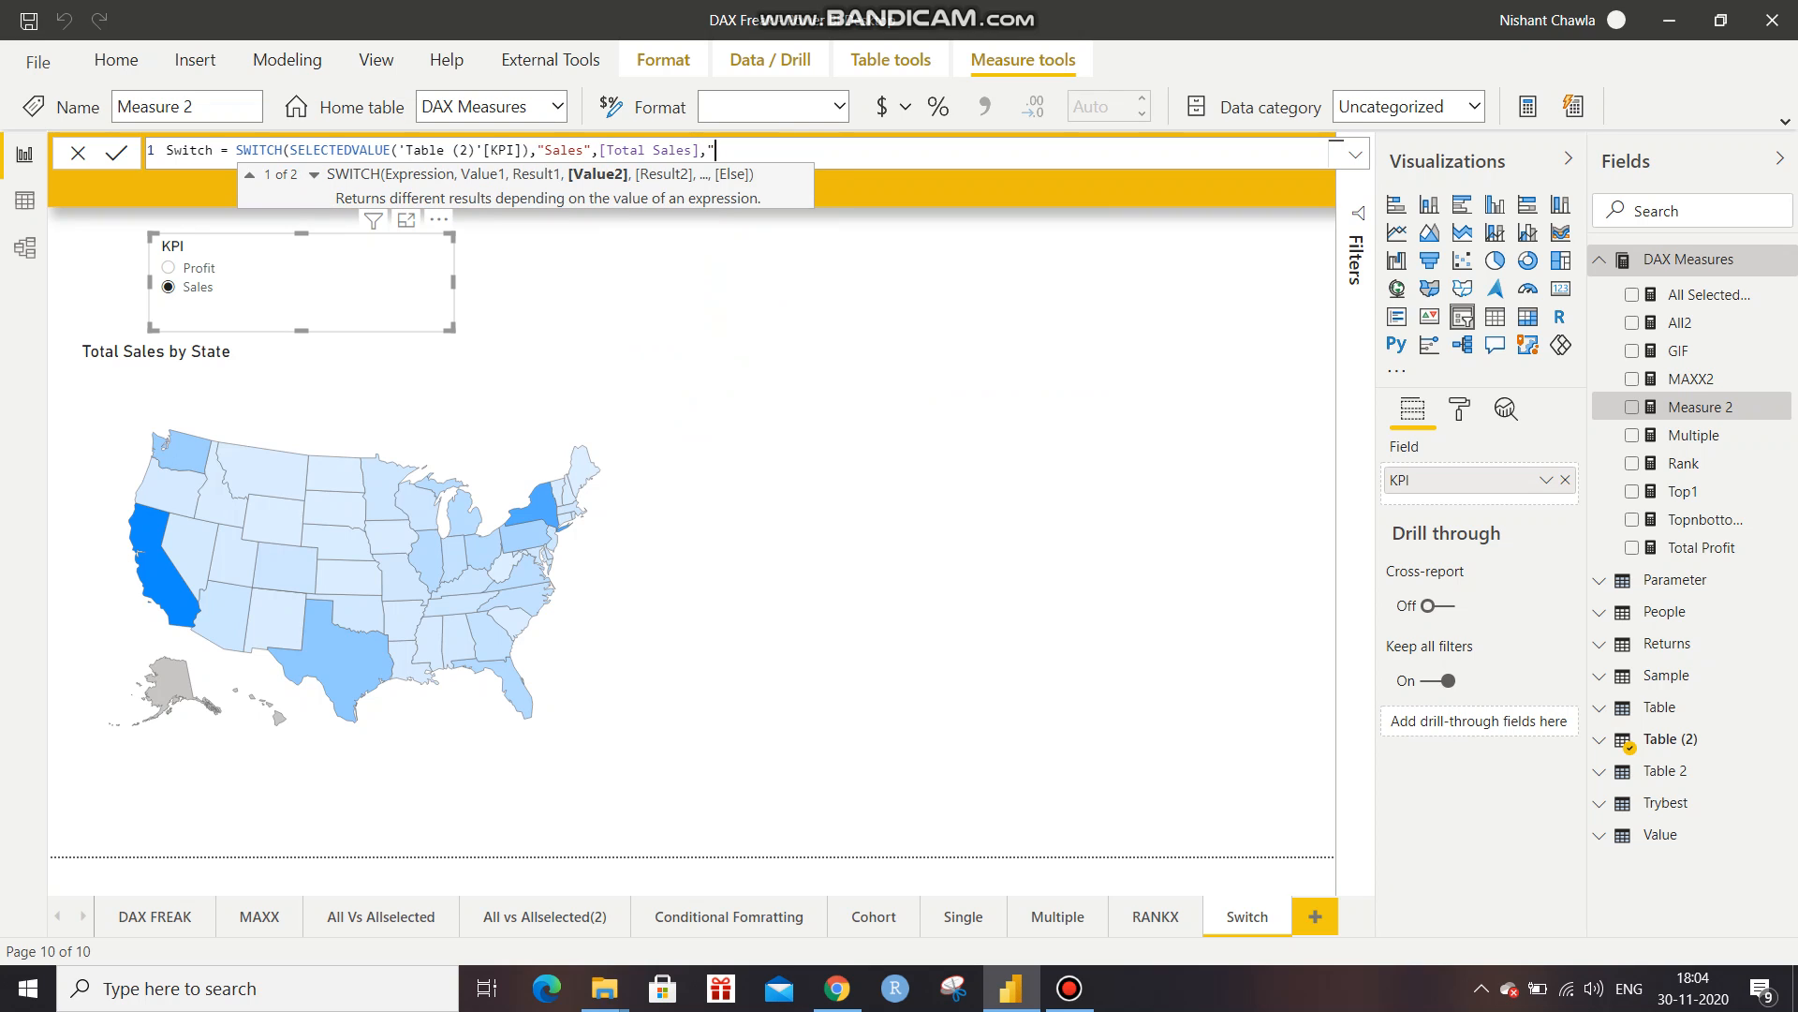
{"action": "type", "text": "fit\",[Total Profi"}
{"action": "type", "text": "t"}
{"action": "key", "text": "Tab"}
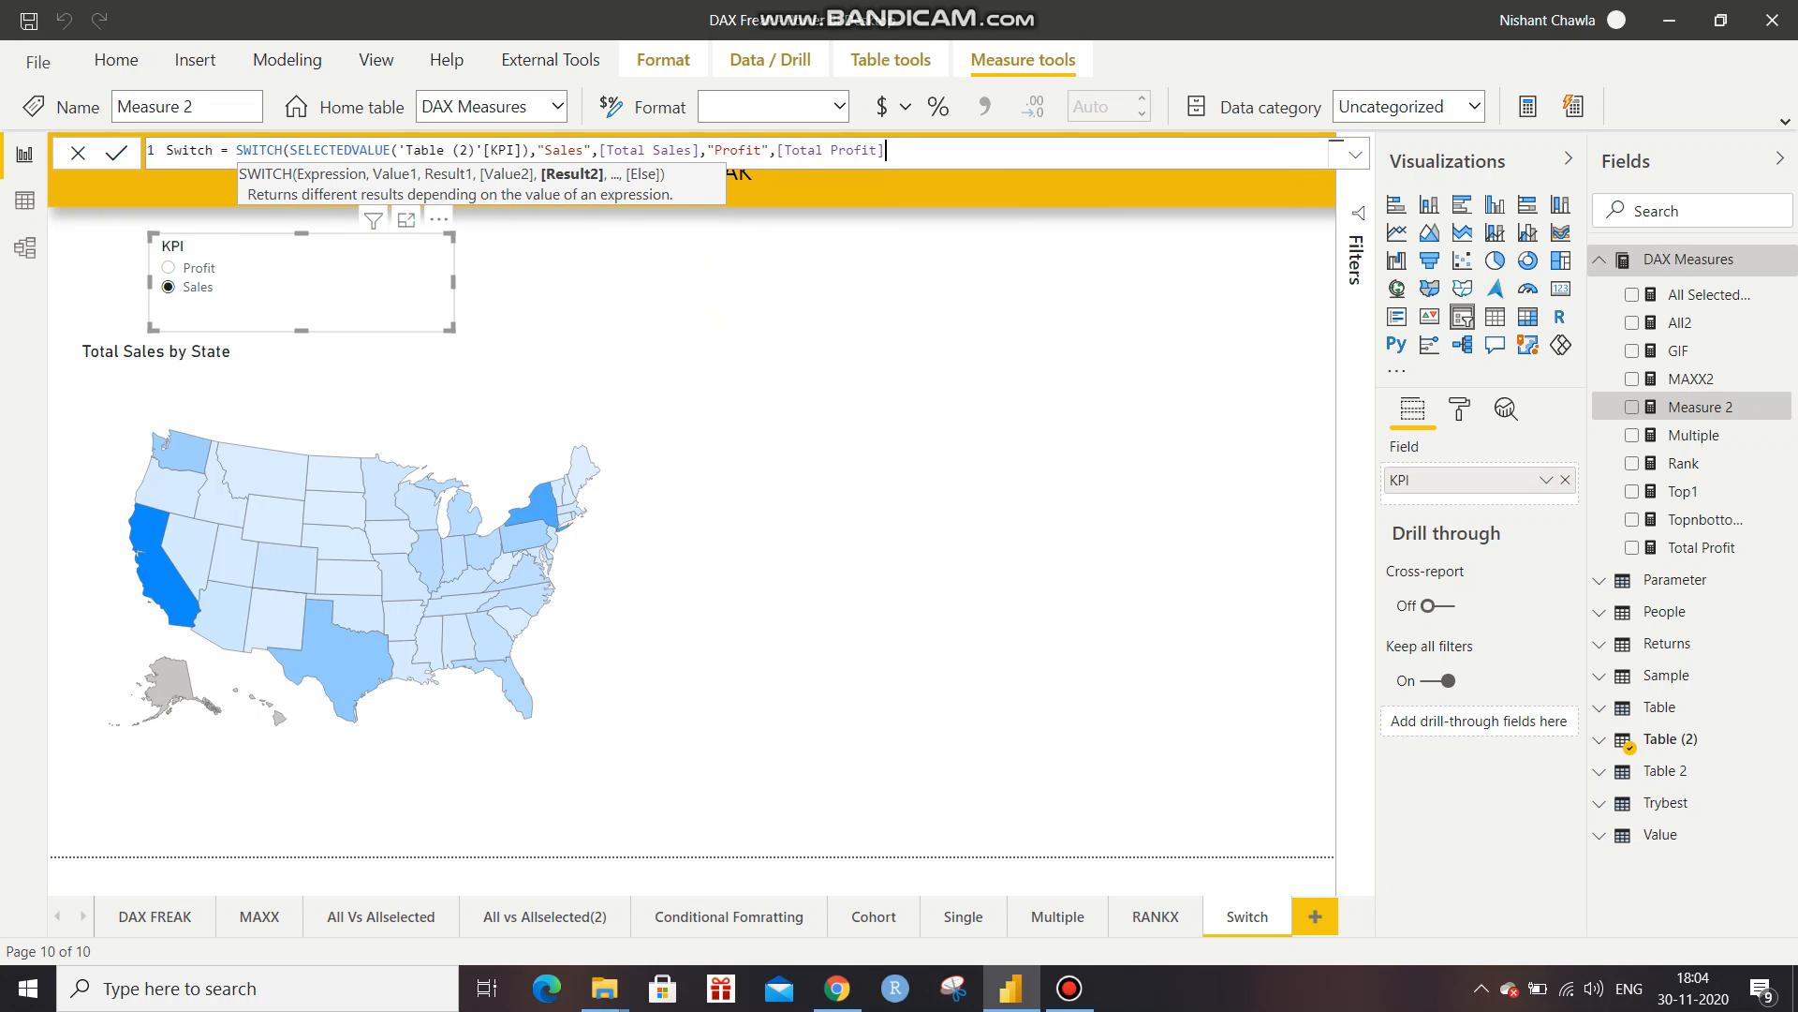
{"action": "type", "text": "))"}
{"action": "key", "text": "BackSpace"}
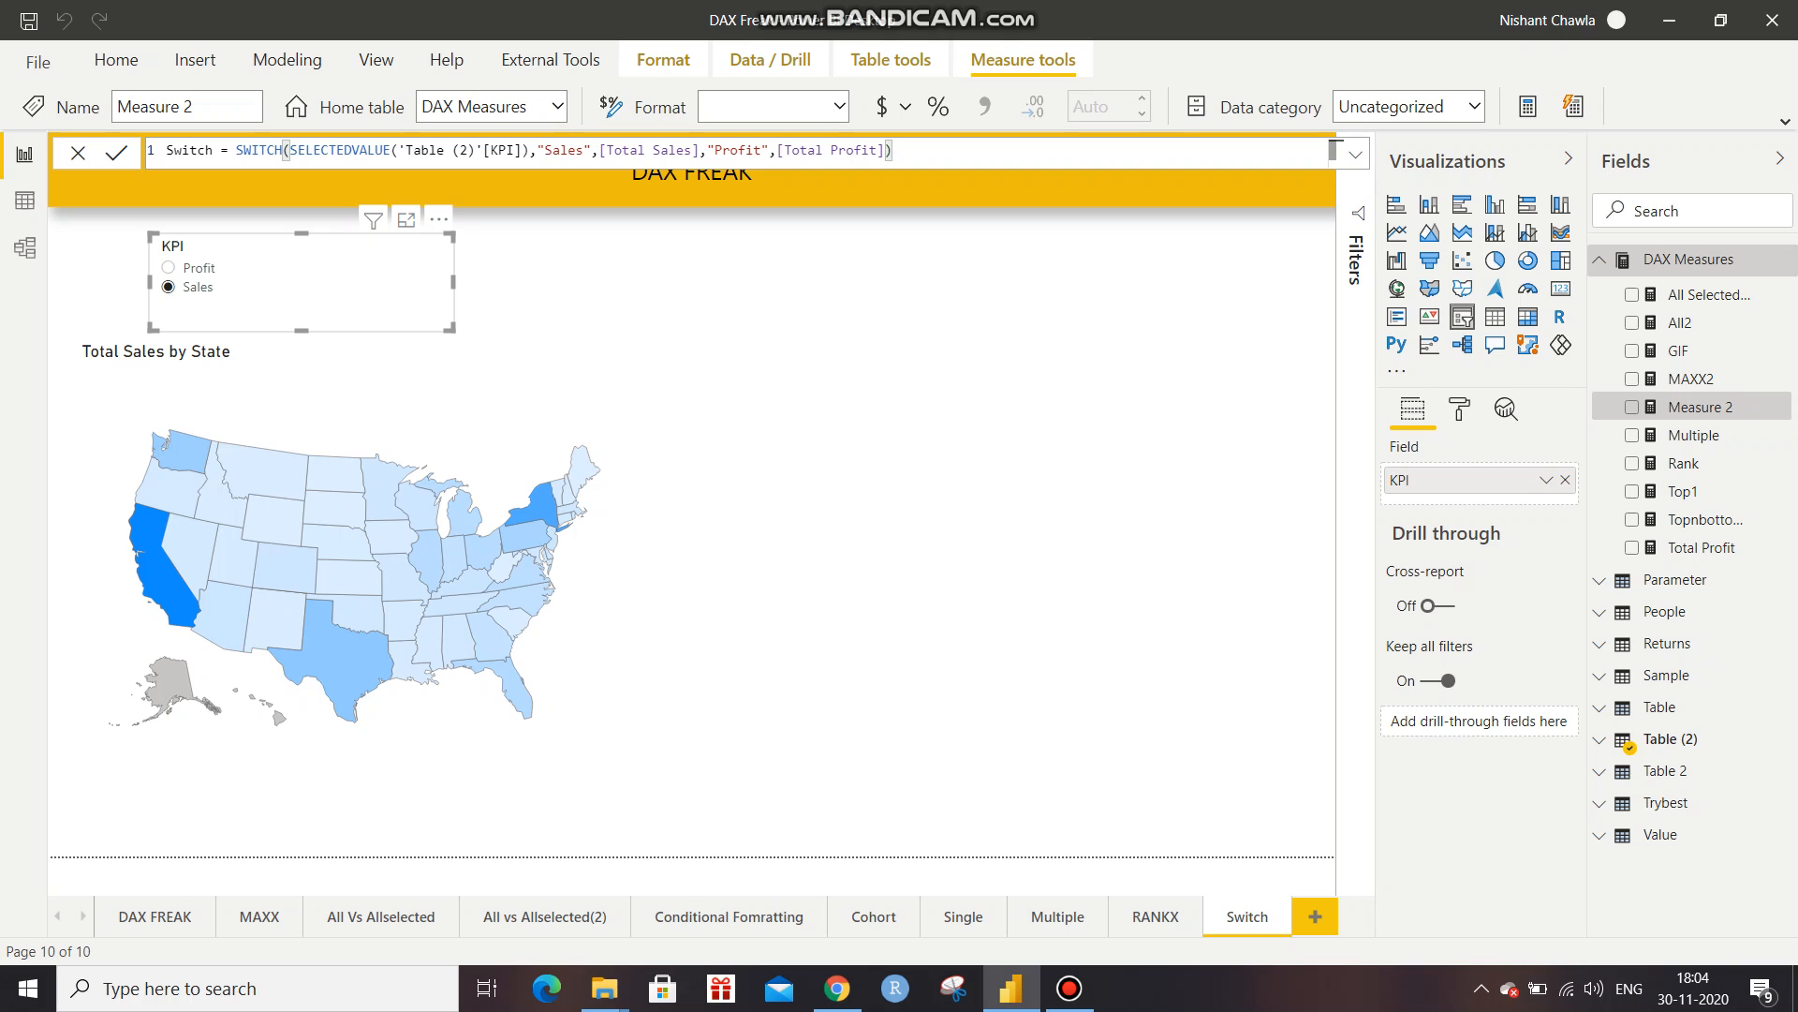
{"action": "key", "text": "Return"}
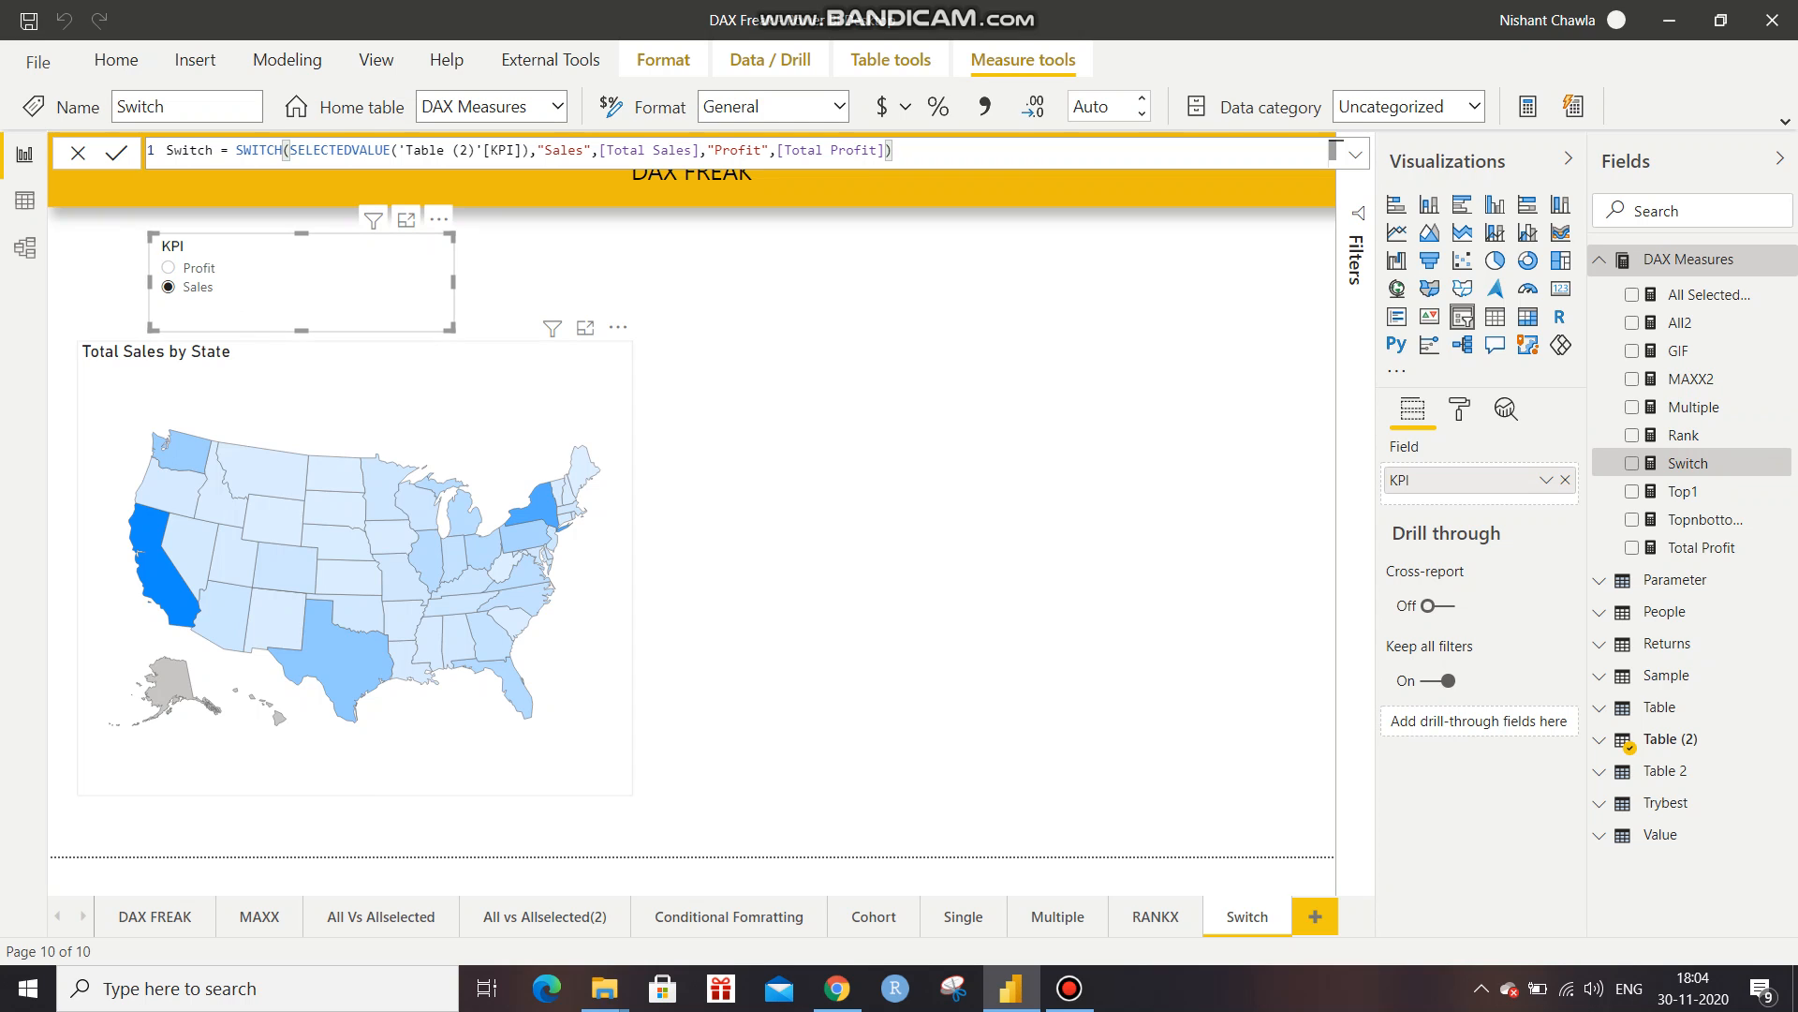
Replace Total Sales with the Switch measure as the color saturation of the state map.
{"action": "left_click", "coordinate": [374, 389]}
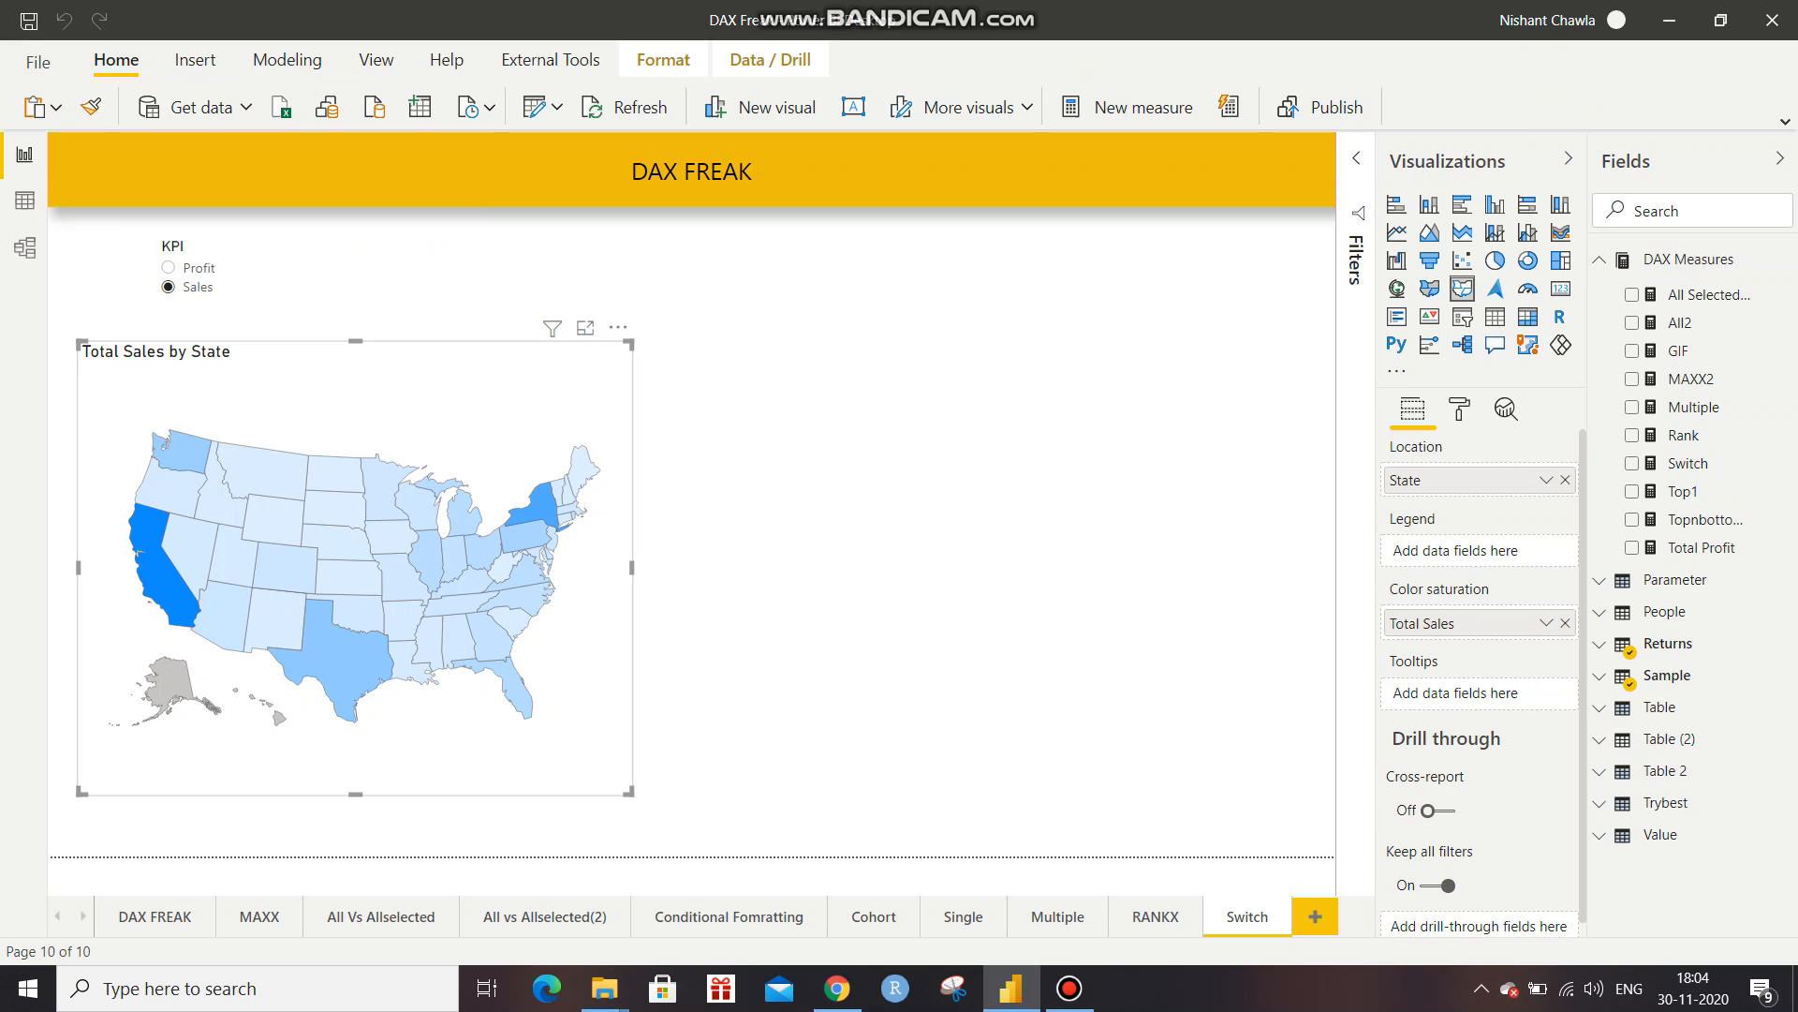
{"action": "left_click", "coordinate": [1565, 623]}
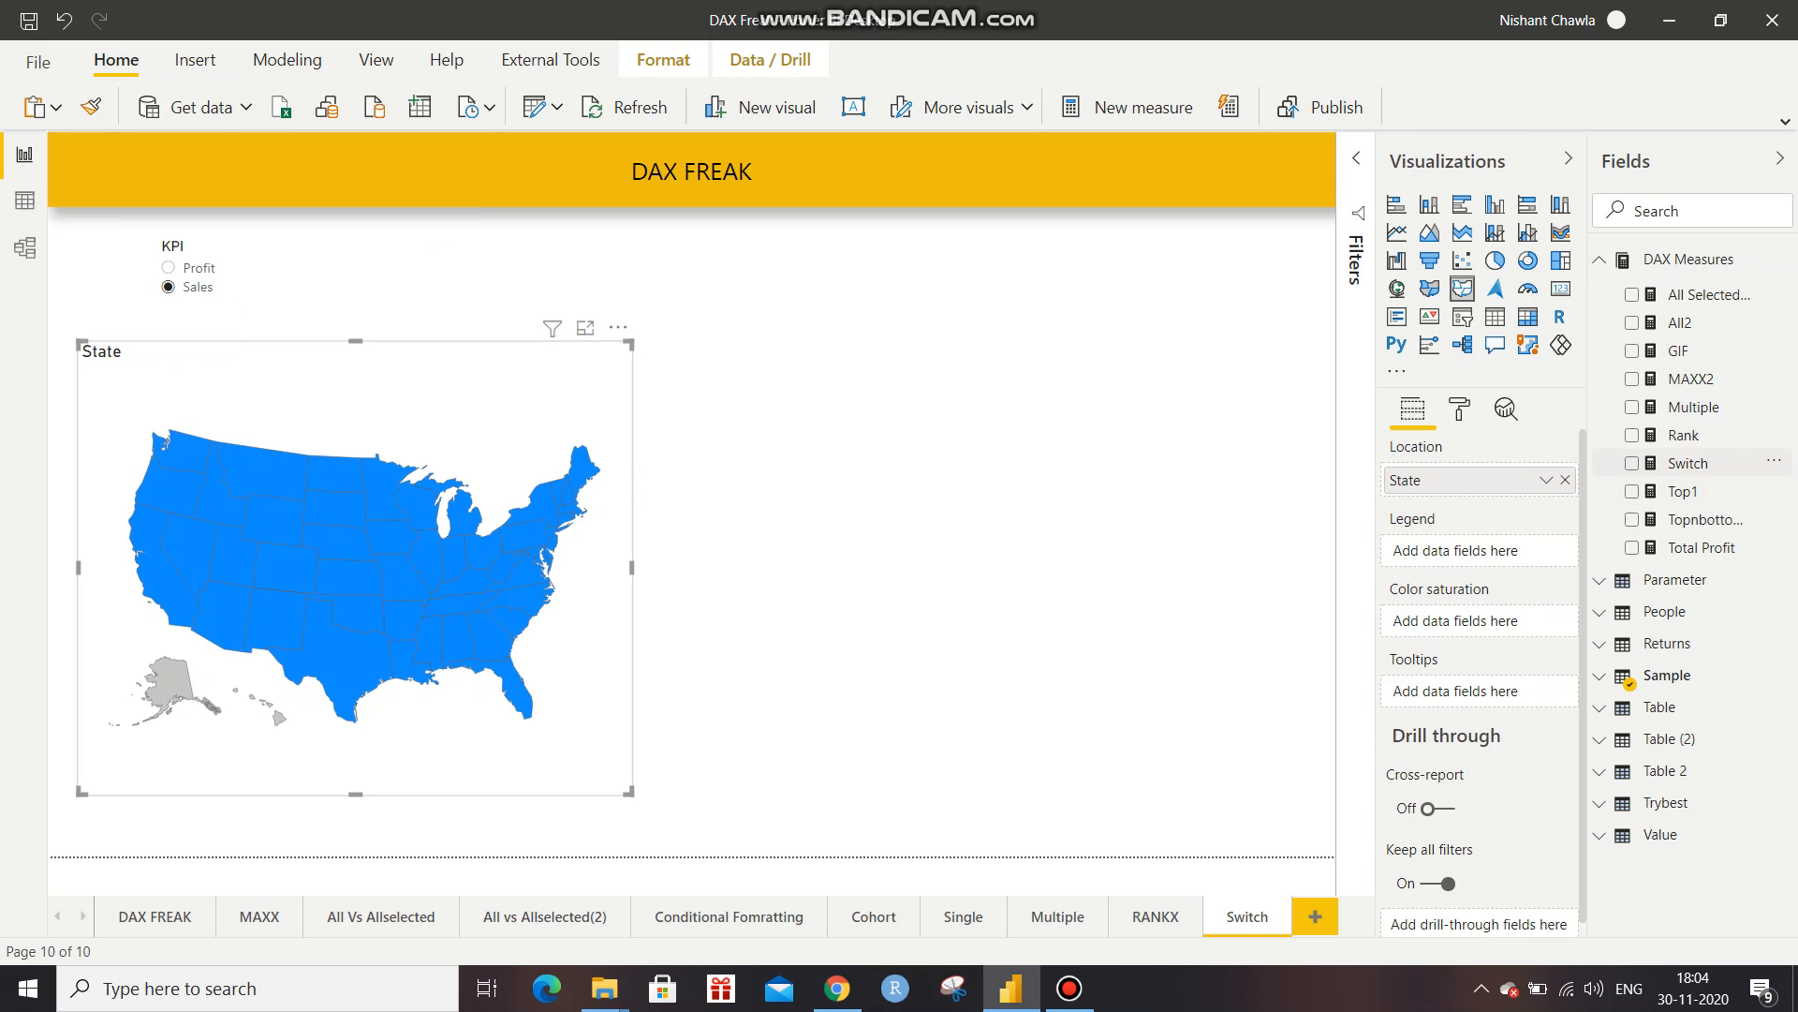
{"action": "left_click", "coordinate": [1632, 463]}
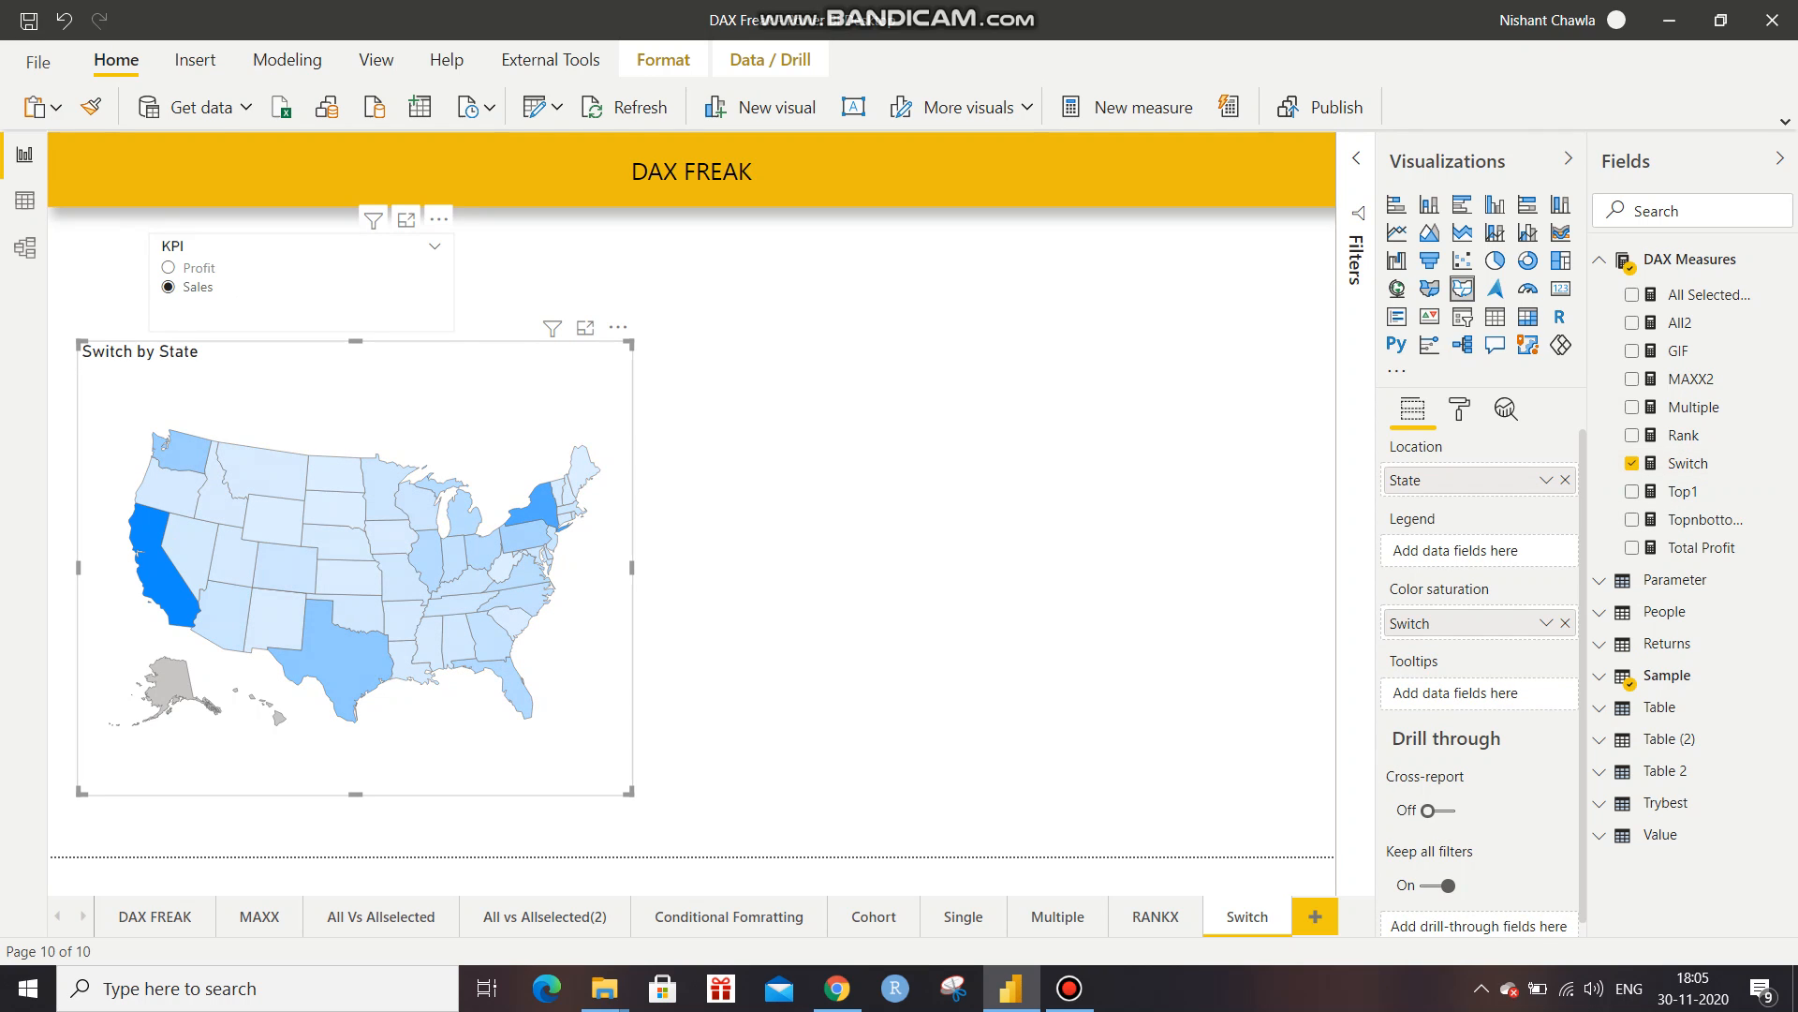
Toggle the KPI slicer between Profit and Sales to check the map's coloring, ending on Profit.
{"action": "left_click", "coordinate": [169, 268]}
{"action": "left_click", "coordinate": [169, 287]}
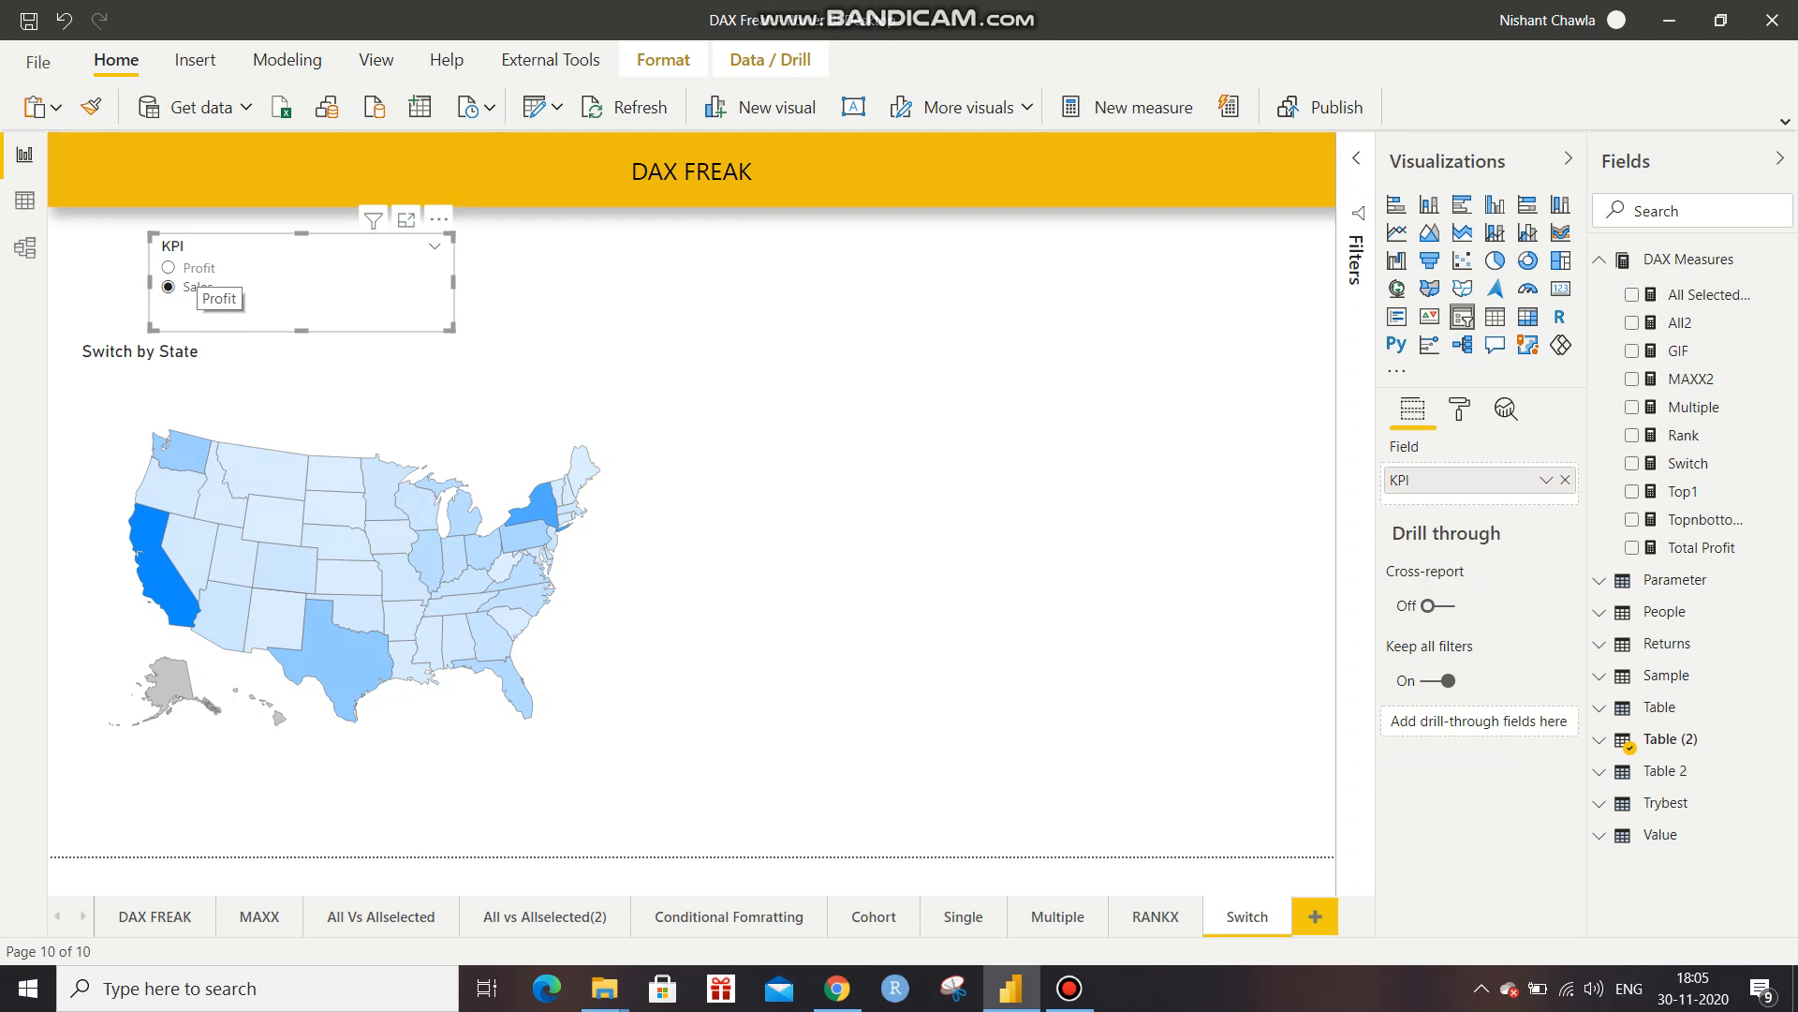
{"action": "left_click", "coordinate": [168, 268]}
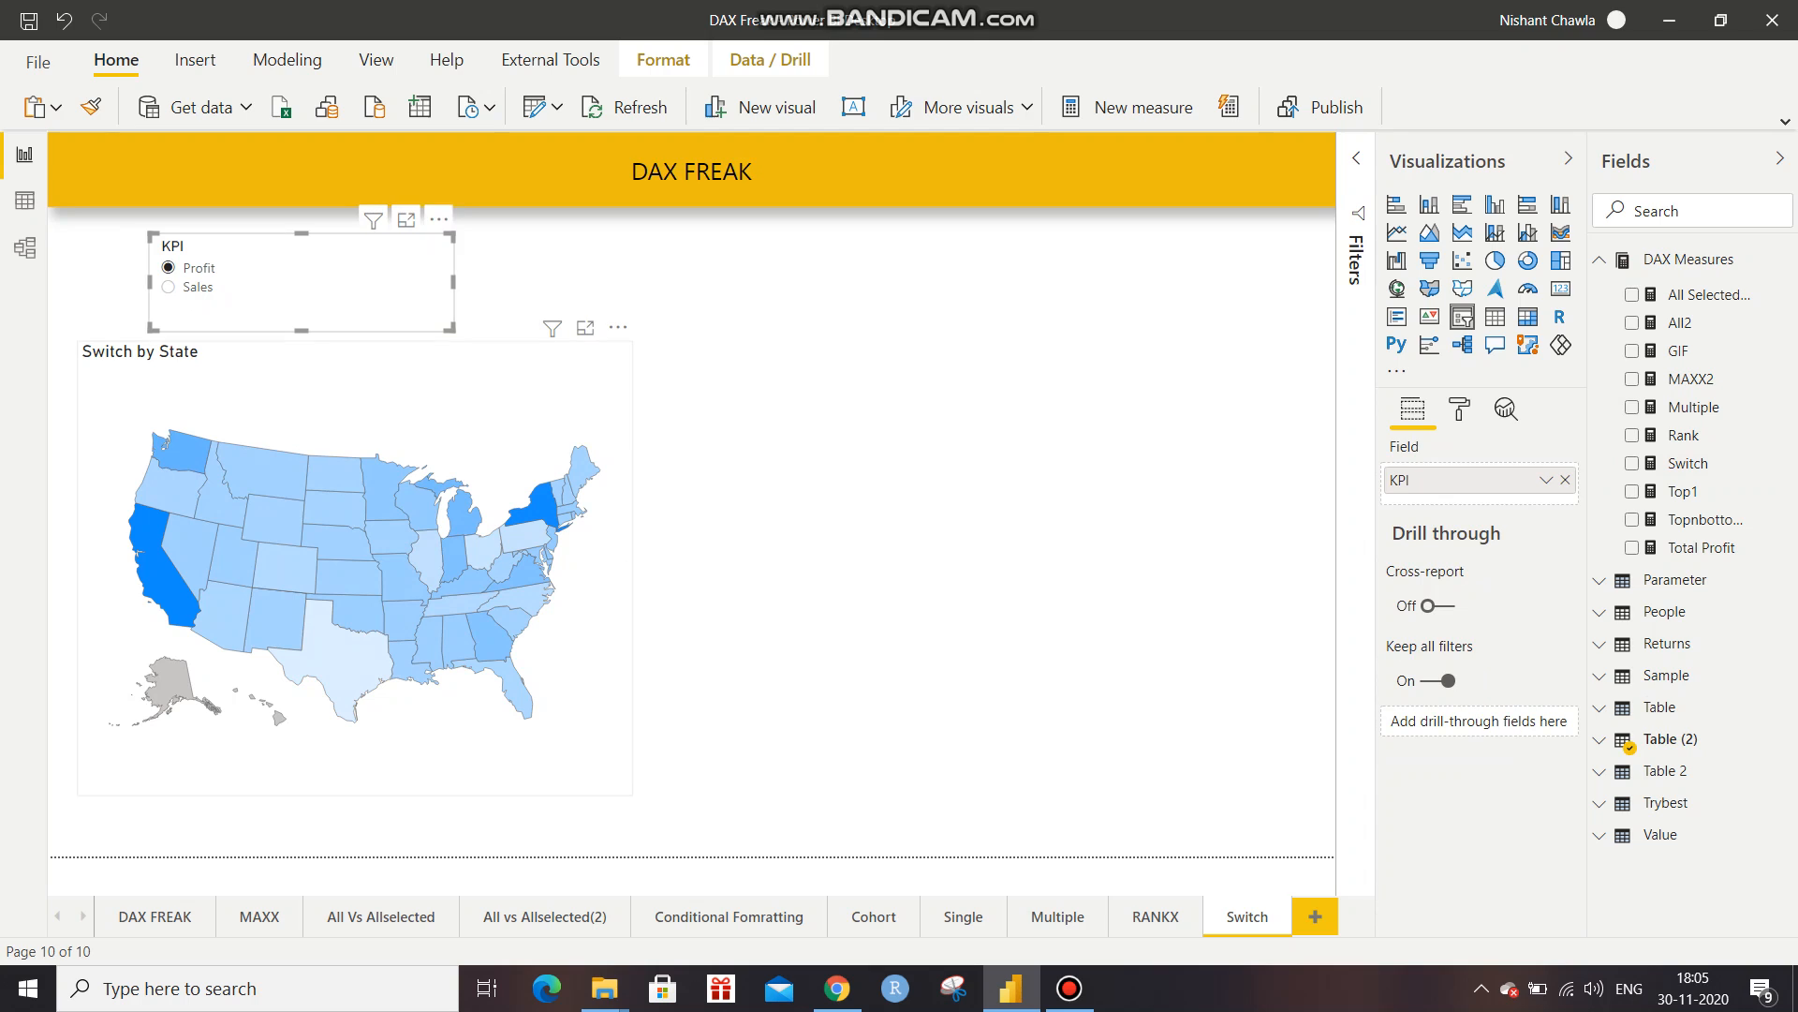
{"action": "left_click", "coordinate": [373, 397]}
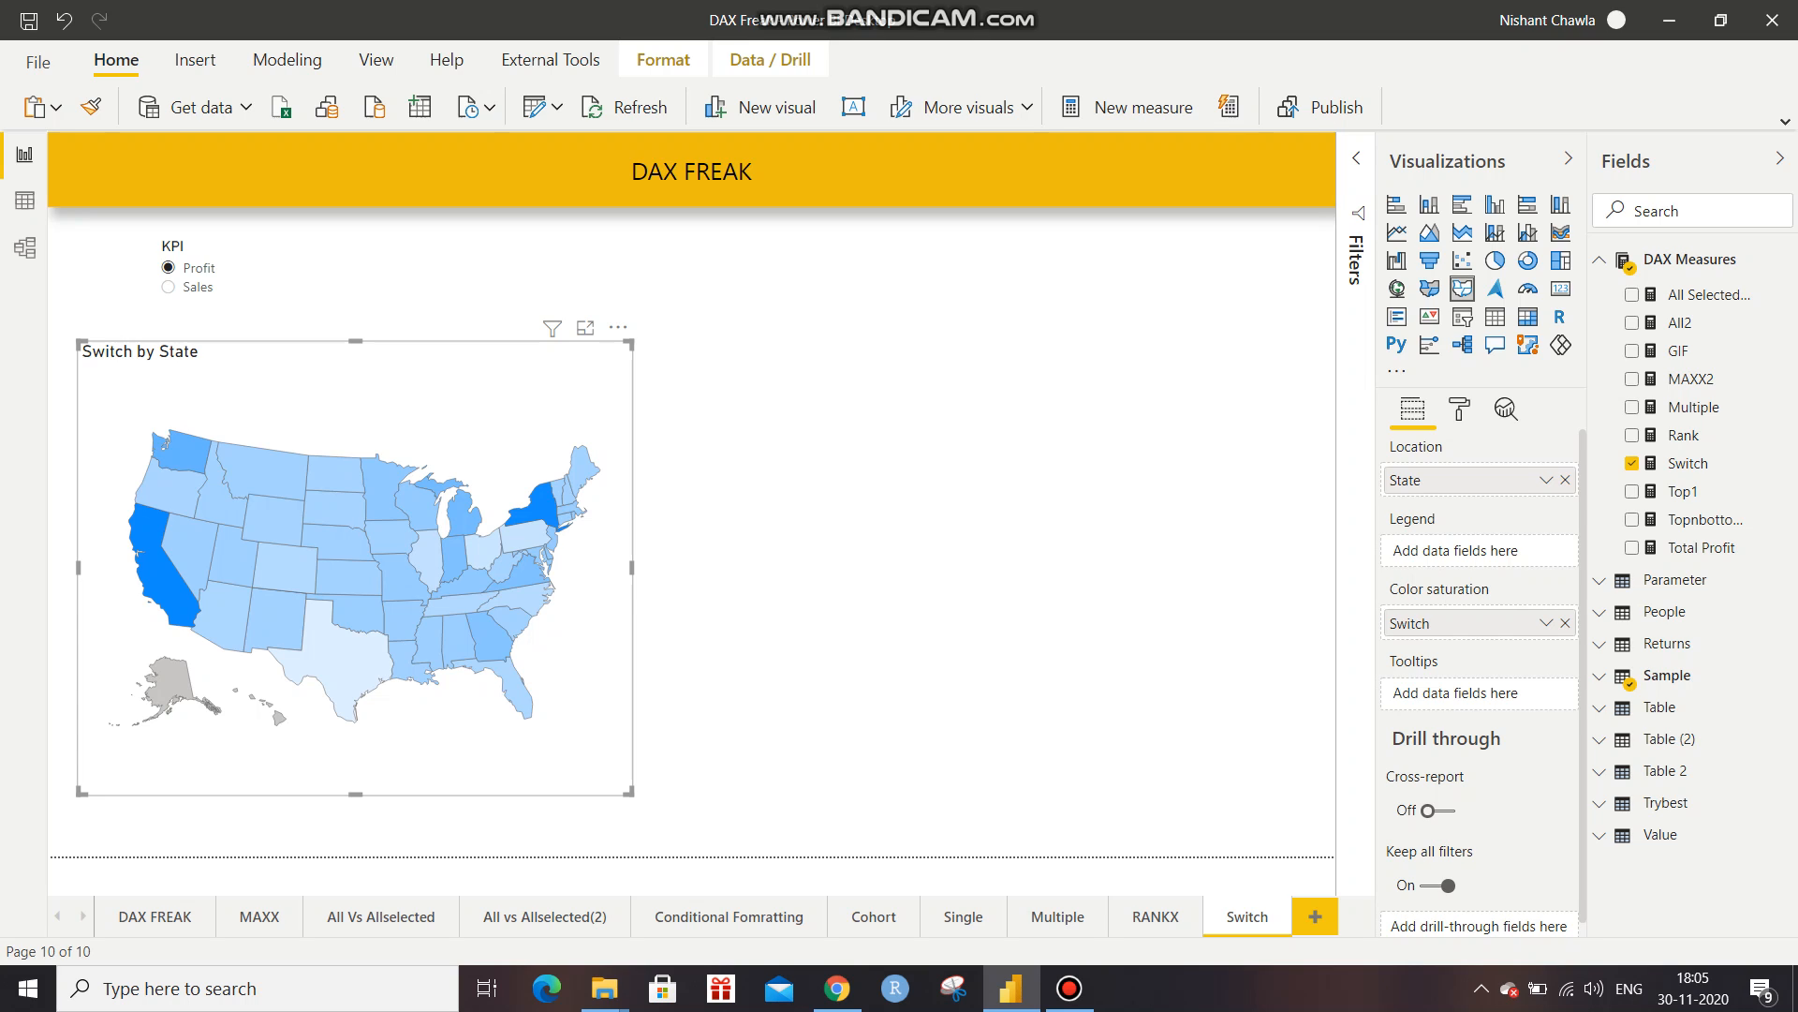
{"action": "mouse_move", "coordinate": [1069, 989]}
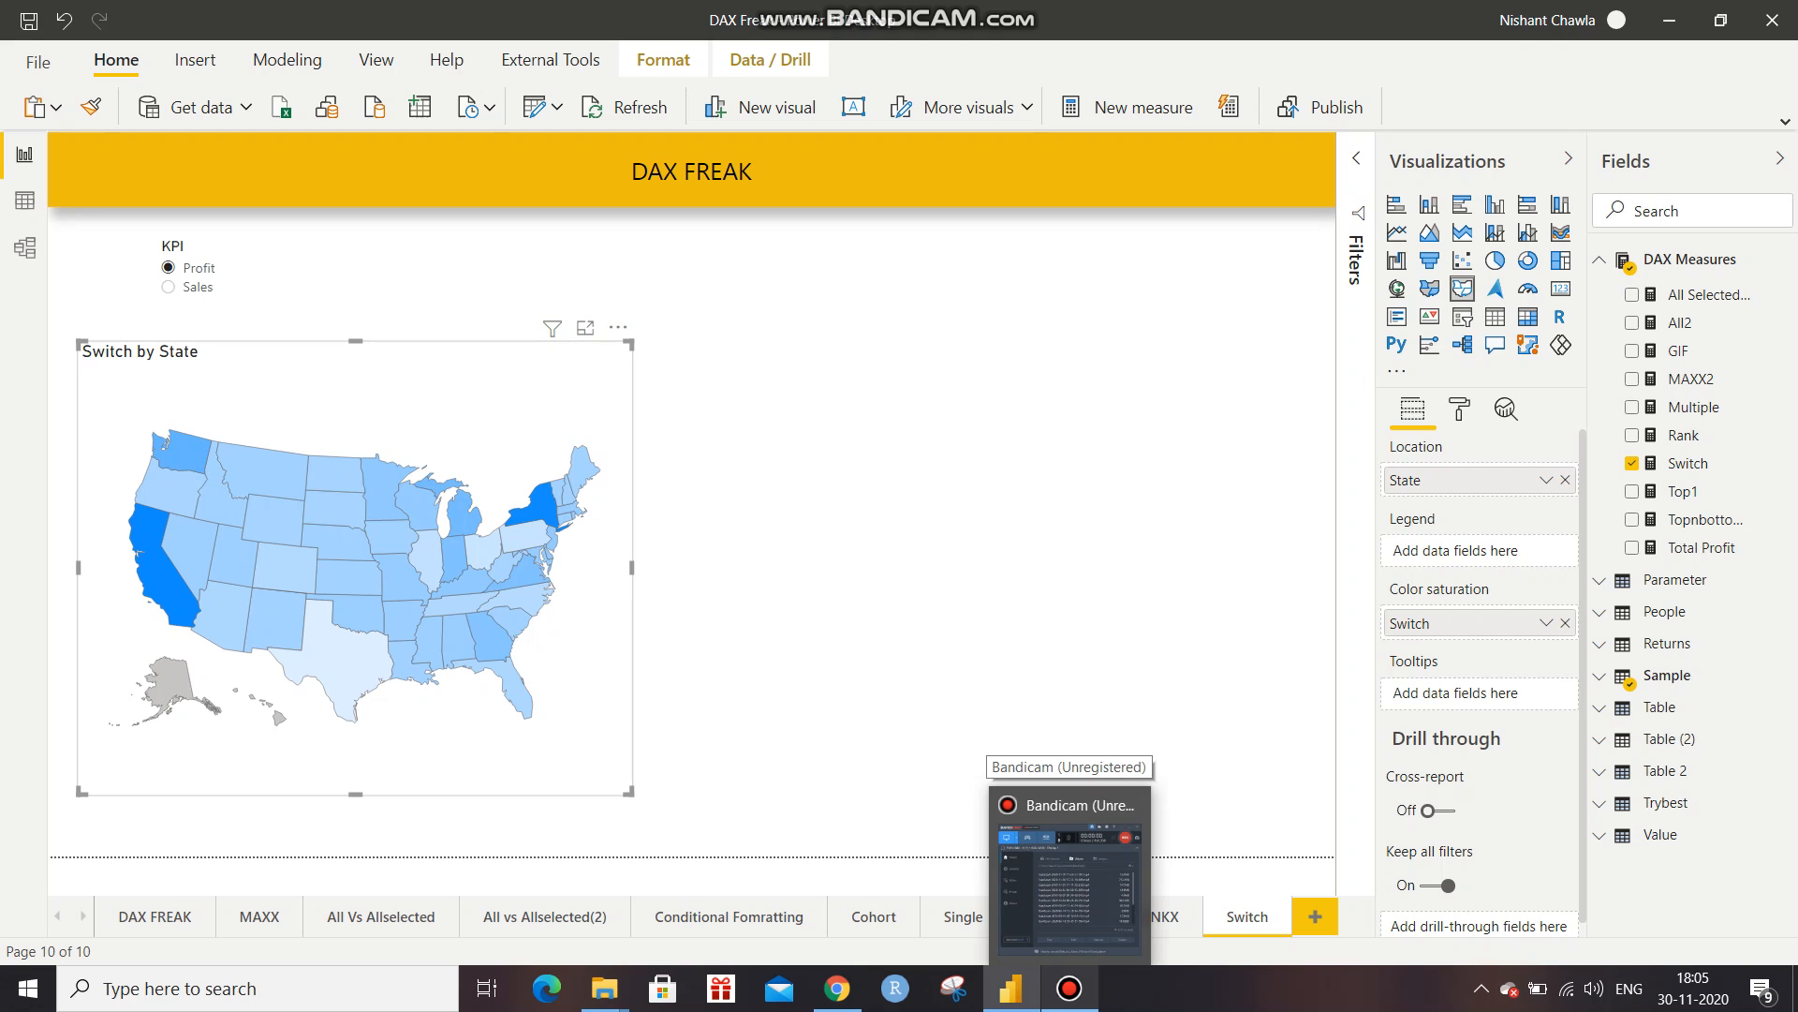
{"action": "left_click", "coordinate": [1069, 988]}
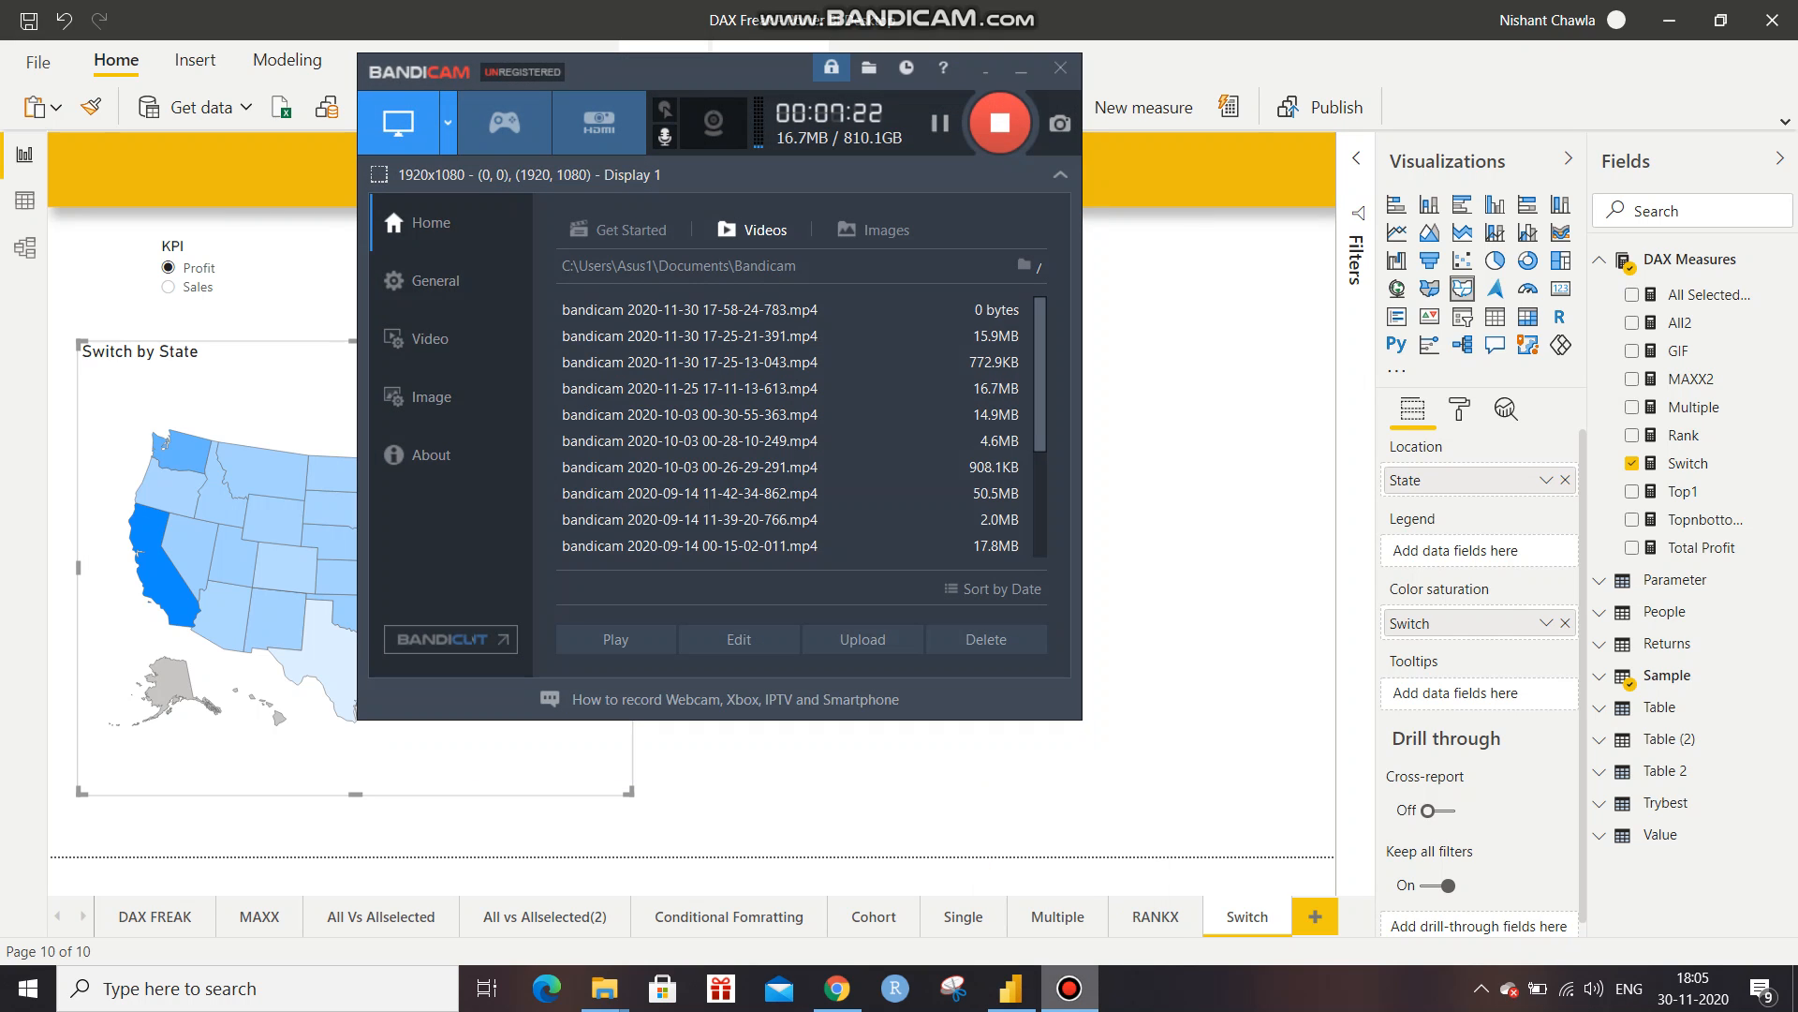